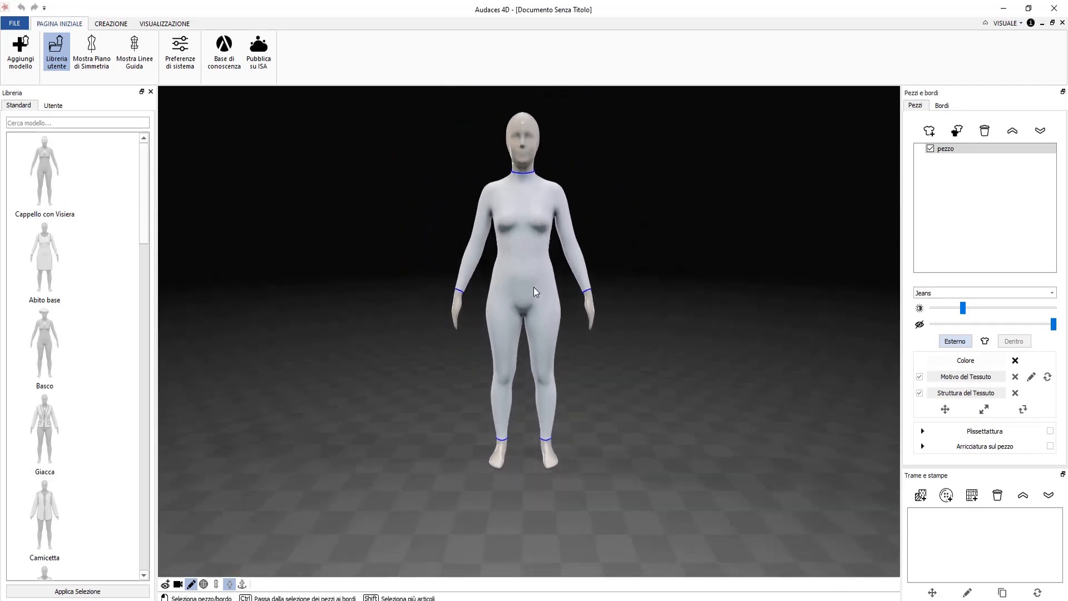
Orbit the view to look at the back of the blank mannequin.
{"action": "mouse_move", "coordinate": [417, 276]}
{"action": "right_mouse_down"}
{"action": "mouse_move", "coordinate": [586, 278]}
{"action": "mouse_move", "coordinate": [707, 232]}
{"action": "mouse_move", "coordinate": [745, 255]}
{"action": "mouse_move", "coordinate": [612, 363]}
{"action": "mouse_move", "coordinate": [460, 362]}
{"action": "mouse_move", "coordinate": [426, 334]}
{"action": "mouse_move", "coordinate": [436, 286]}
{"action": "right_mouse_up"}
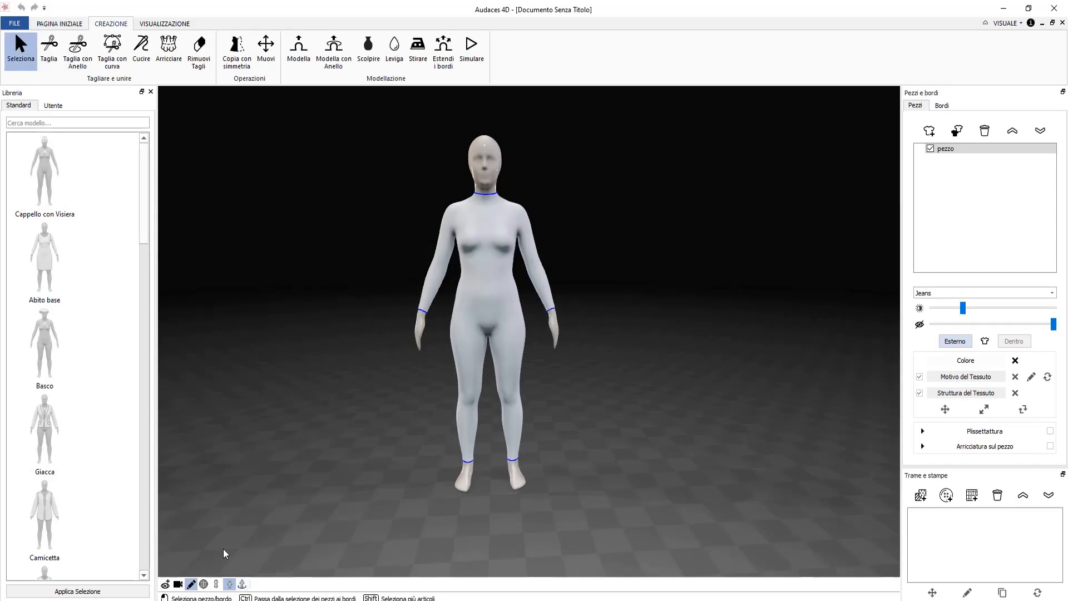
Turn on Mostra Piano di Simmetria, then orbit and zoom in on the mannequin.
{"action": "left_click", "coordinate": [216, 583]}
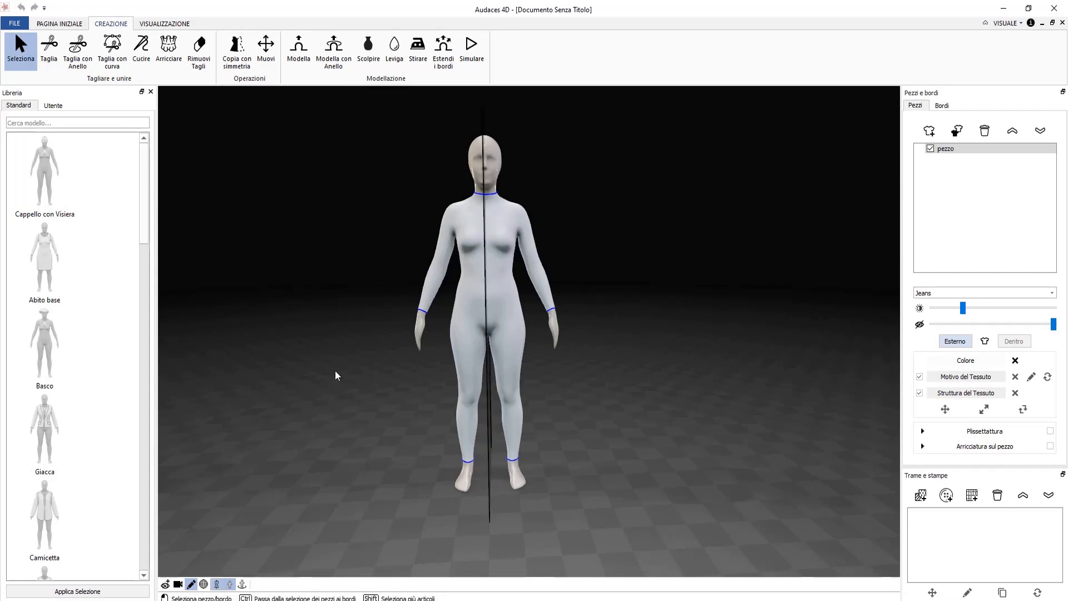
{"action": "mouse_move", "coordinate": [335, 371]}
{"action": "middle_mouse_down"}
{"action": "mouse_move", "coordinate": [370, 364]}
{"action": "mouse_move", "coordinate": [324, 391]}
{"action": "mouse_move", "coordinate": [338, 367]}
{"action": "middle_mouse_up"}
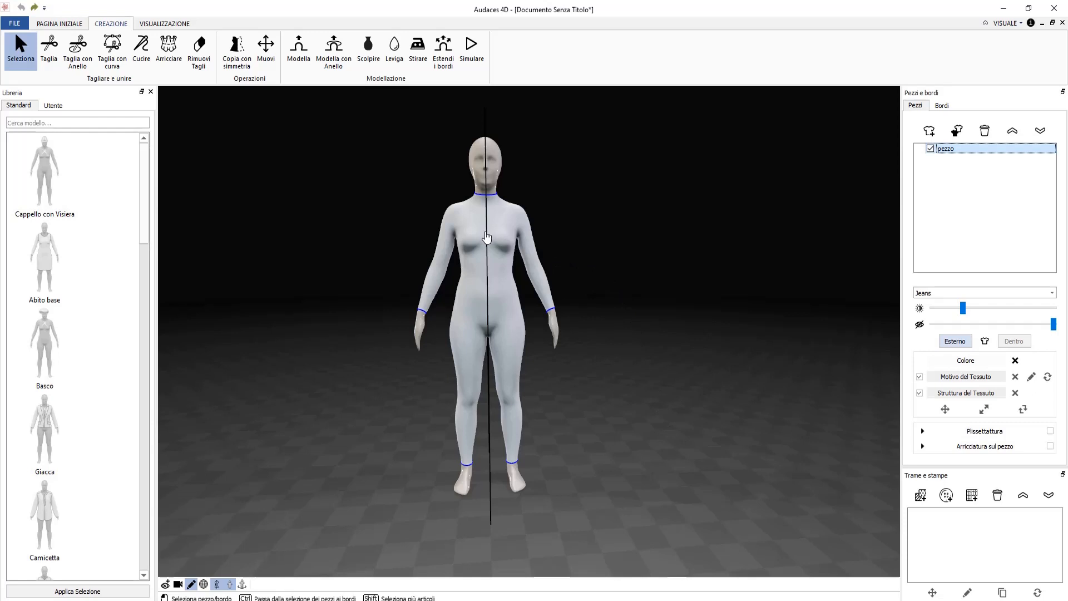
{"action": "scroll", "coordinate": [487, 237], "scroll_direction": "up", "scroll_amount": 2}
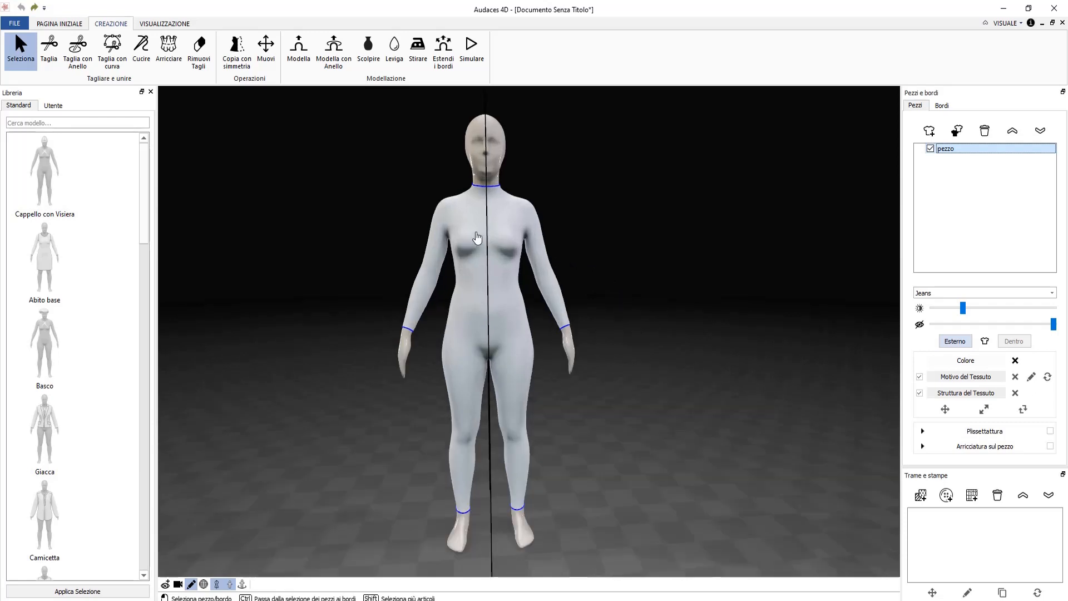
Size a Taglia con Anello ring to the waist and apply a first waist cut.
{"action": "left_click", "coordinate": [85, 57]}
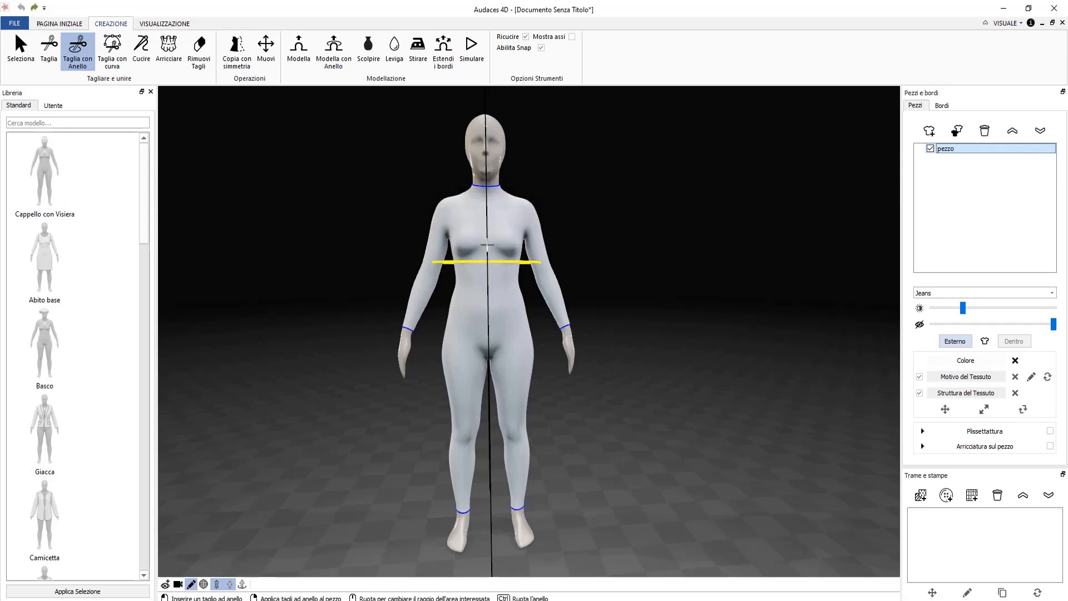
{"action": "scroll", "coordinate": [489, 235], "scroll_direction": "up", "scroll_amount": 5}
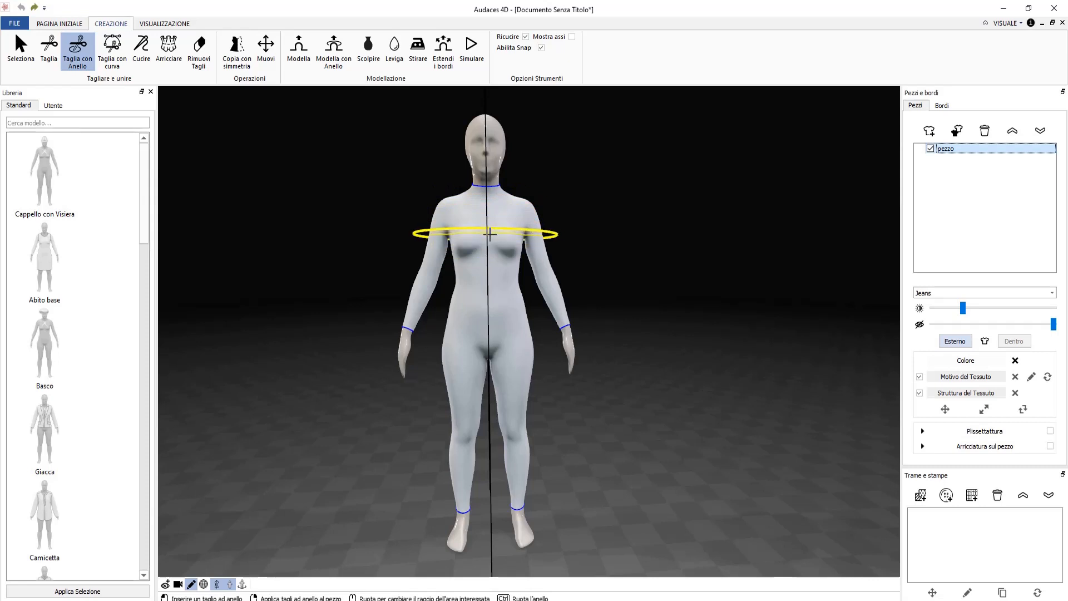
{"action": "scroll", "coordinate": [489, 234], "scroll_direction": "up", "scroll_amount": 2}
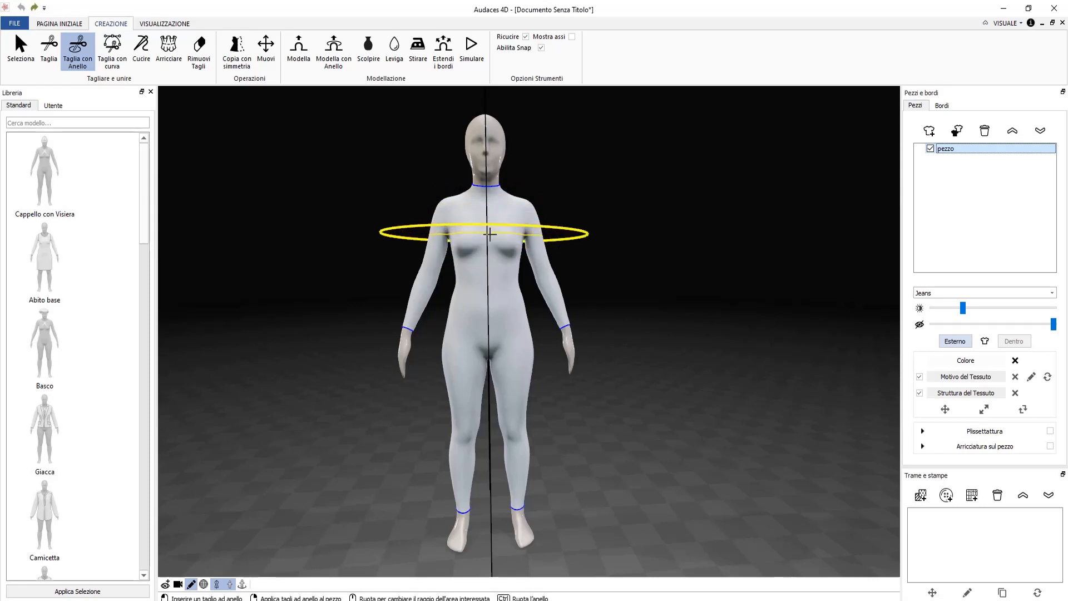
{"action": "scroll", "coordinate": [490, 234], "scroll_direction": "down", "scroll_amount": 4}
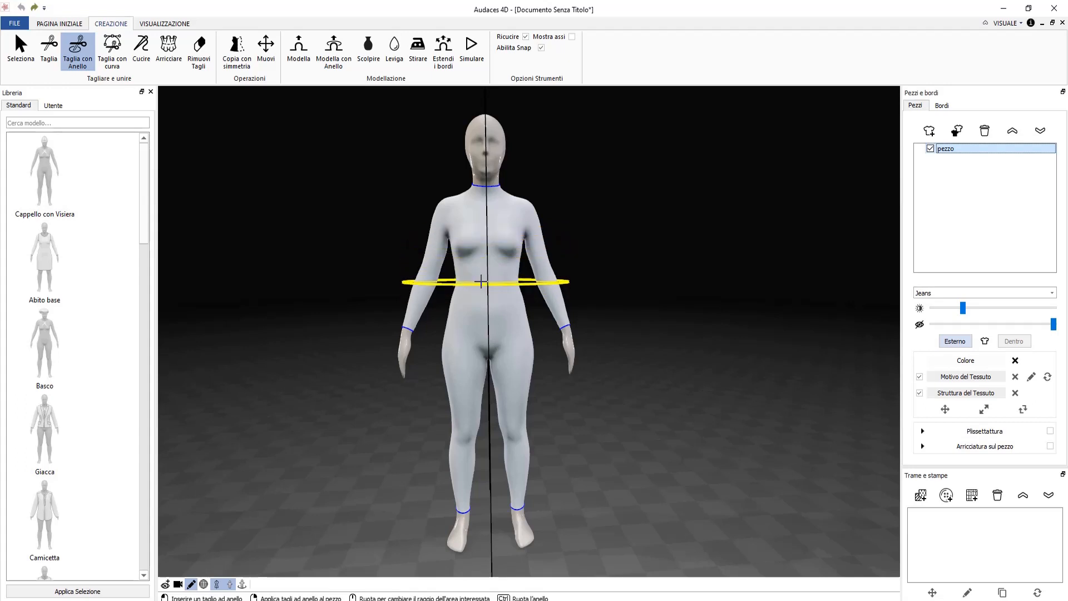
{"action": "scroll", "coordinate": [481, 282], "scroll_direction": "down", "scroll_amount": 3}
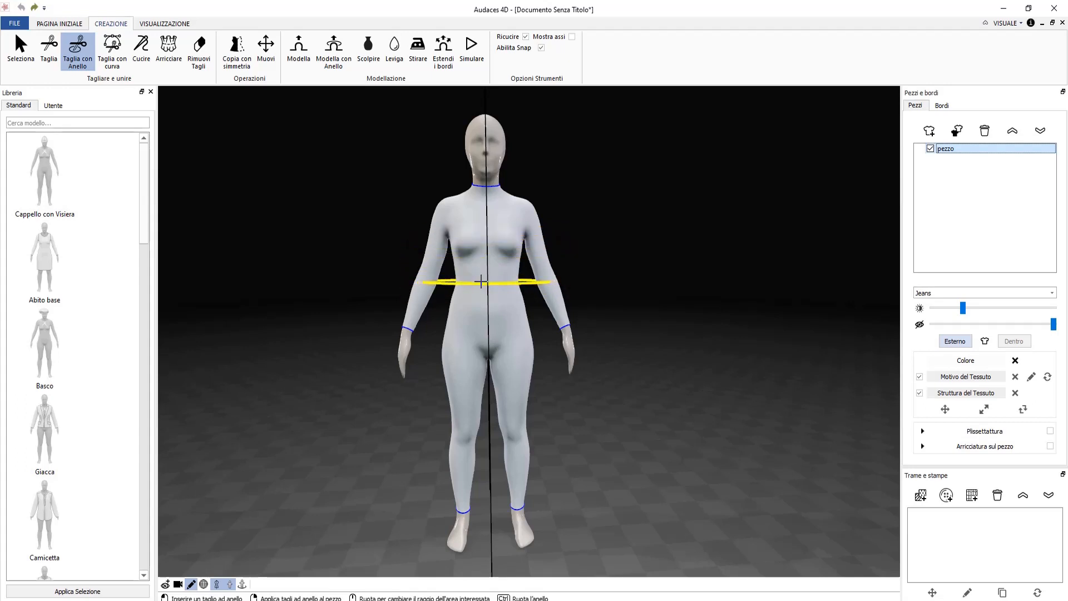
{"action": "scroll", "coordinate": [481, 282], "scroll_direction": "down", "scroll_amount": 1}
{"action": "scroll", "coordinate": [481, 282], "scroll_direction": "up", "scroll_amount": 2}
{"action": "scroll", "coordinate": [481, 282], "scroll_direction": "up", "scroll_amount": 2}
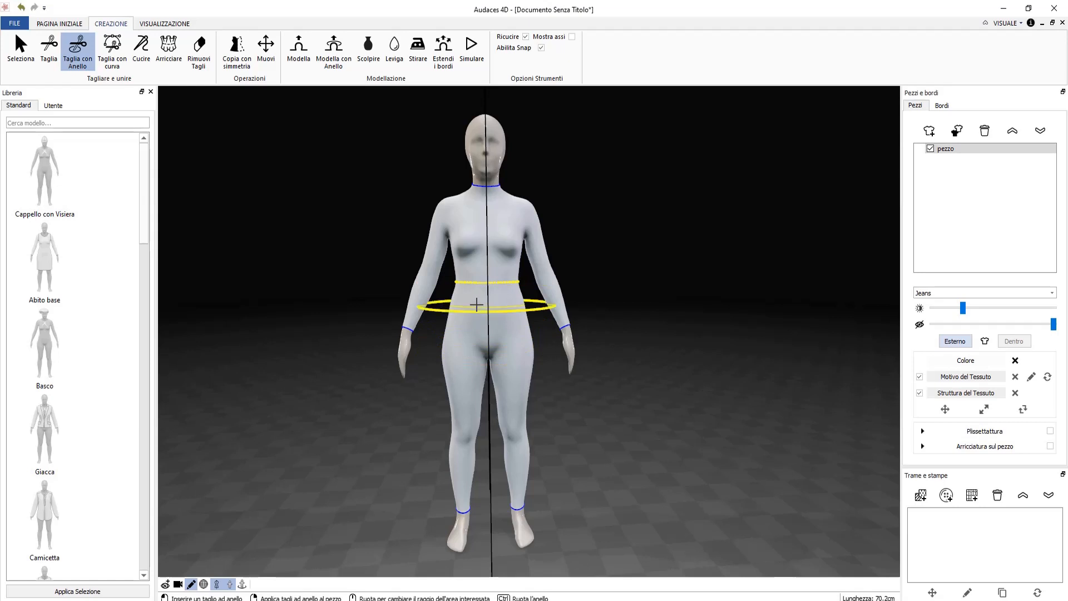
{"action": "right_click", "coordinate": [476, 304]}
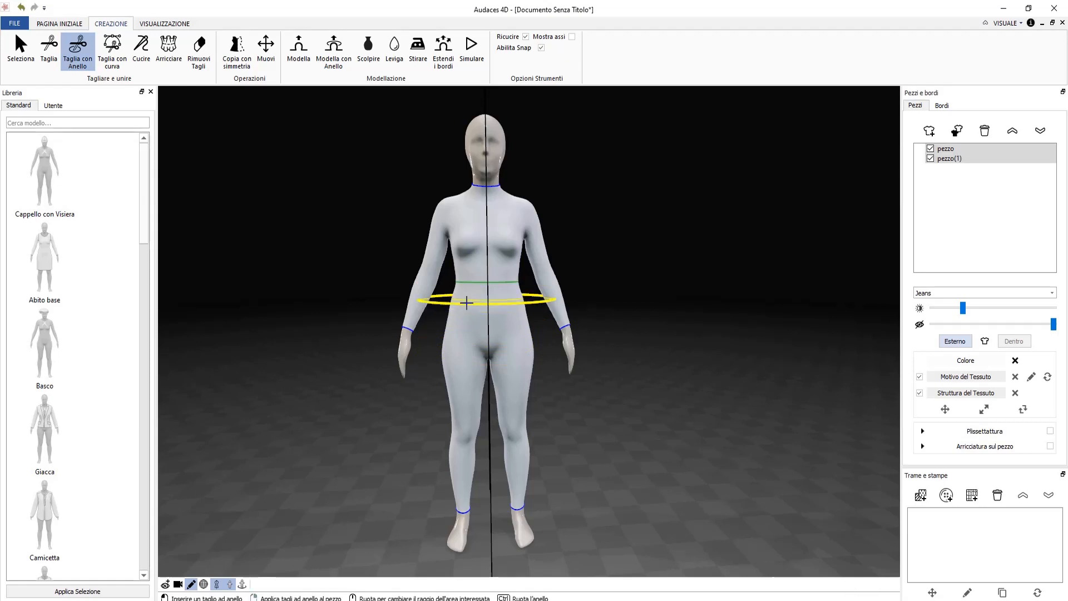
{"action": "mouse_move", "coordinate": [467, 303]}
{"action": "right_mouse_down"}
{"action": "mouse_move", "coordinate": [431, 318]}
{"action": "mouse_move", "coordinate": [471, 303]}
{"action": "right_mouse_up"}
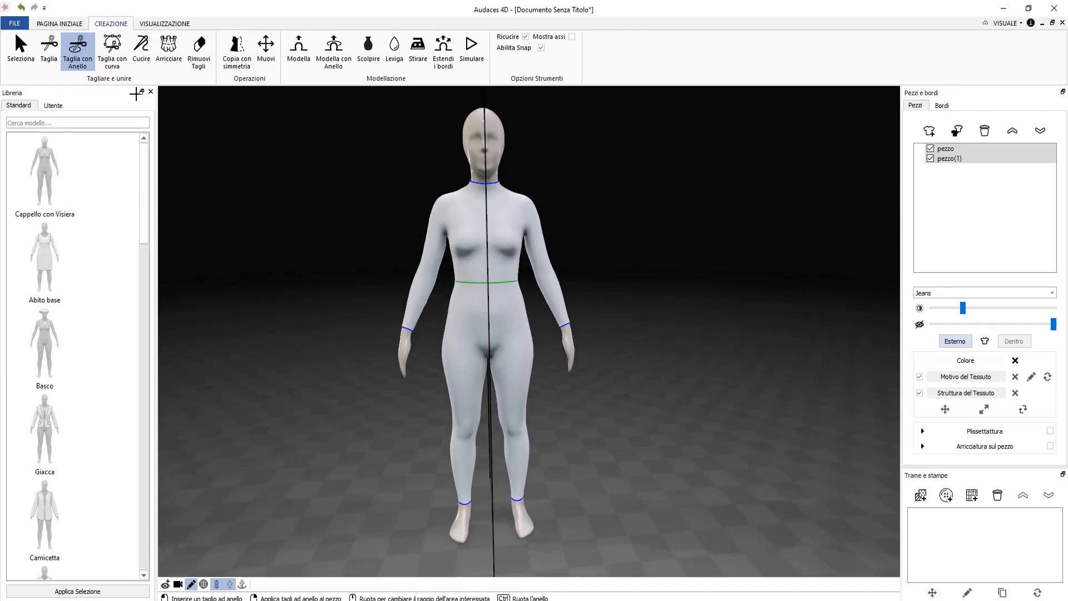
Undo that cut and reapply the waist ring, splitting the body into pezzo and pezzo(1).
{"action": "left_click", "coordinate": [20, 8]}
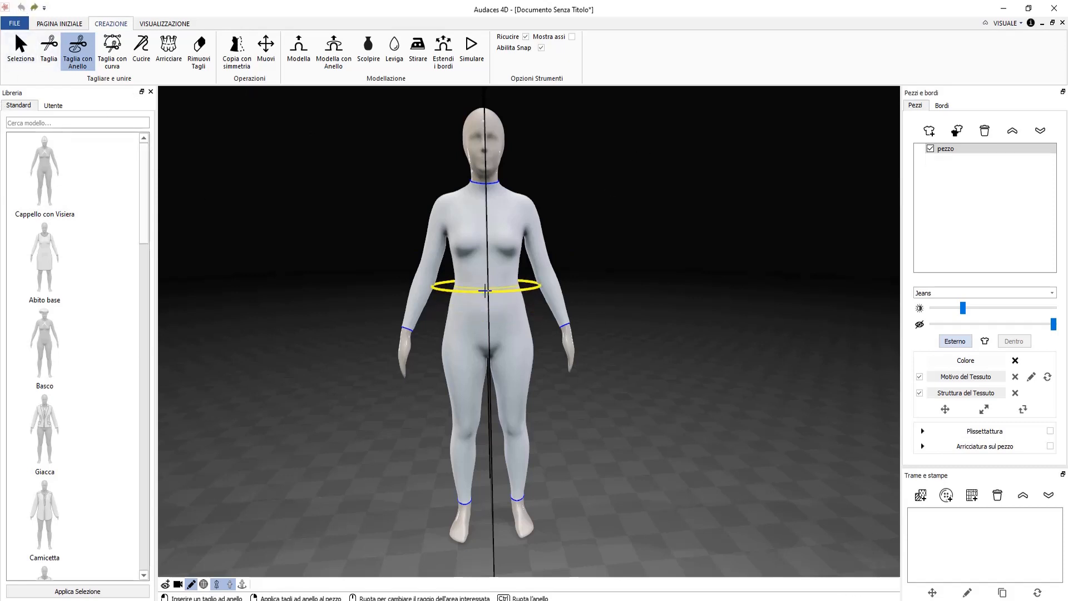
{"action": "scroll", "coordinate": [490, 279], "scroll_direction": "up", "scroll_amount": 3}
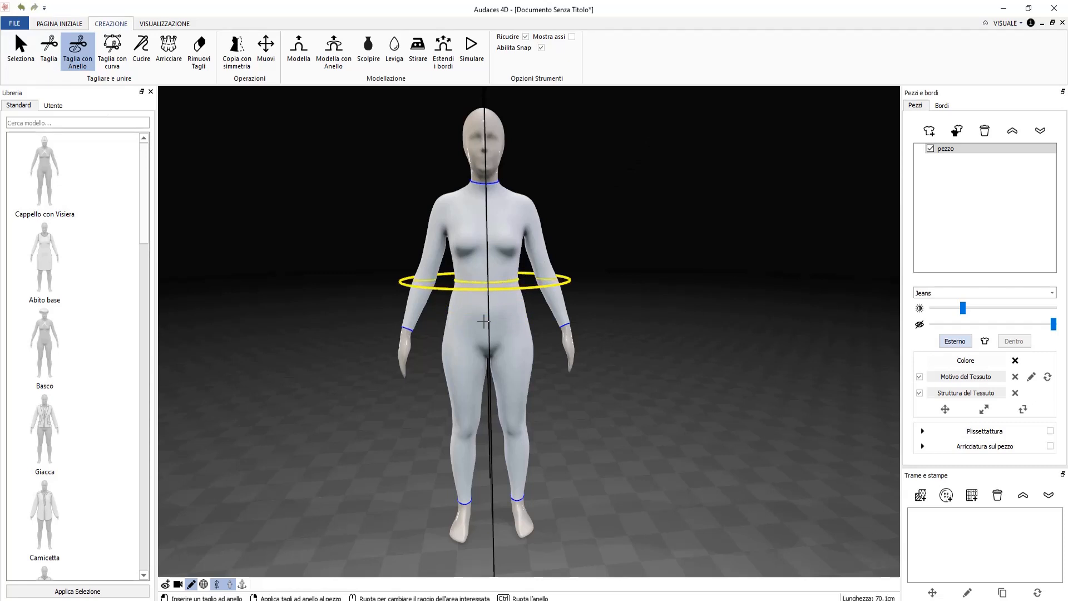
{"action": "left_click", "coordinate": [490, 280]}
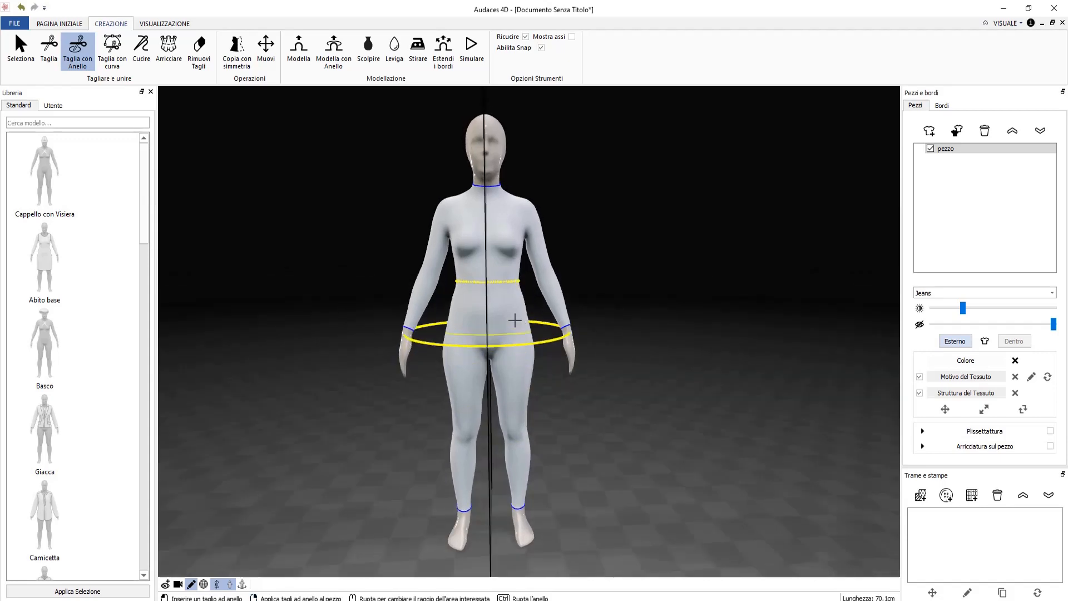
{"action": "right_click", "coordinate": [515, 320]}
{"action": "key", "text": "Escape"}
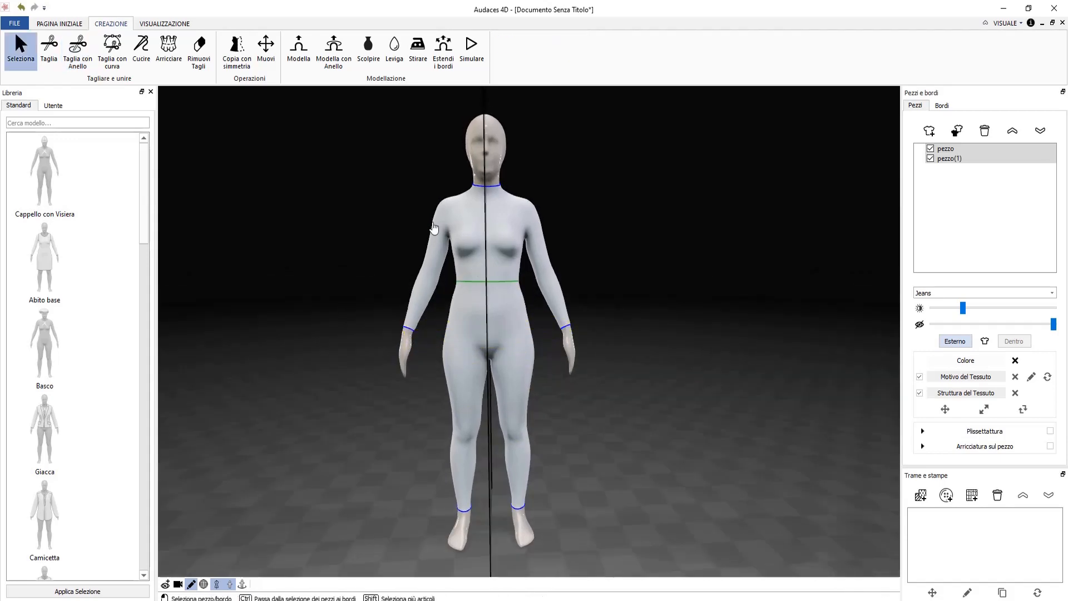
Size the arm ring, rotate it upright around the armhole, and apply mirrored cuts at both shoulders.
{"action": "scroll", "coordinate": [454, 225], "scroll_direction": "up", "scroll_amount": 3}
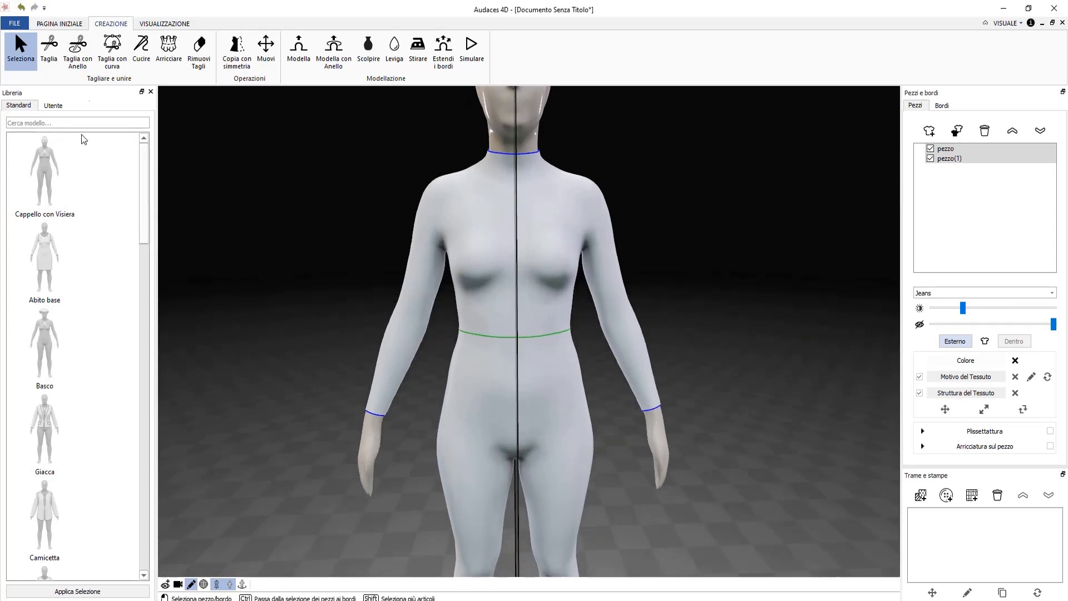
{"action": "left_click", "coordinate": [76, 62]}
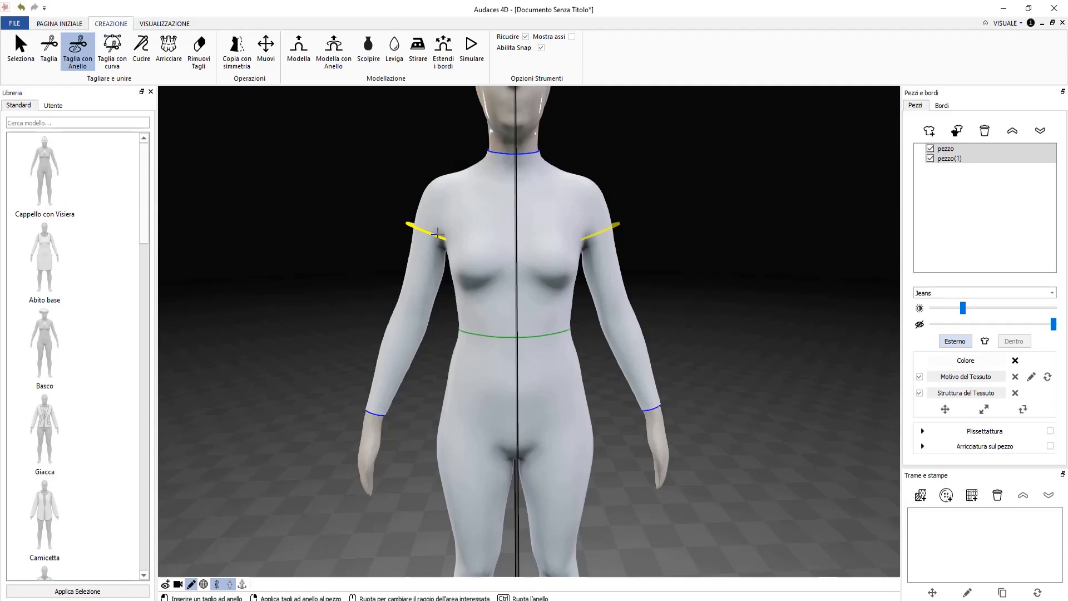
{"action": "scroll", "coordinate": [437, 233], "scroll_direction": "up", "scroll_amount": 8}
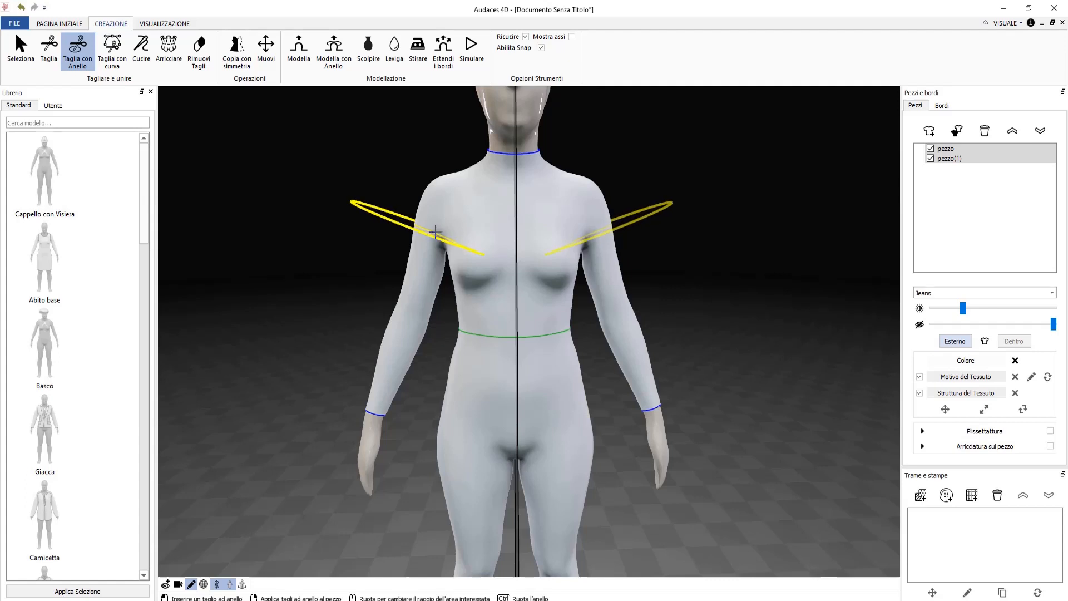
{"action": "key", "text": "ctrl"}
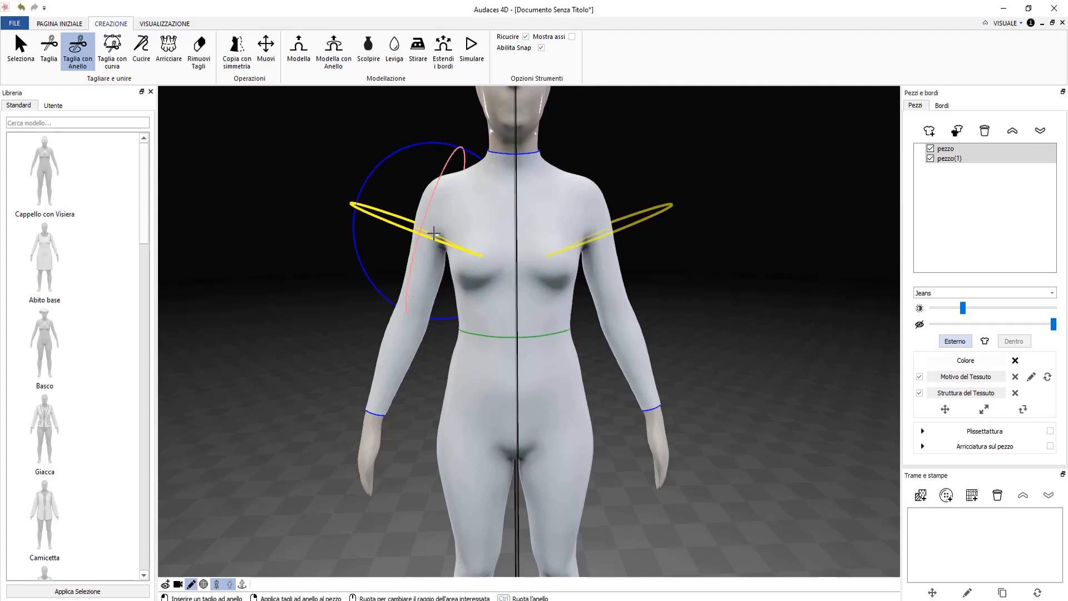
{"action": "left_click_drag", "start_coordinate": [354, 203], "coordinate": [440, 221], "text": "ctrl"}
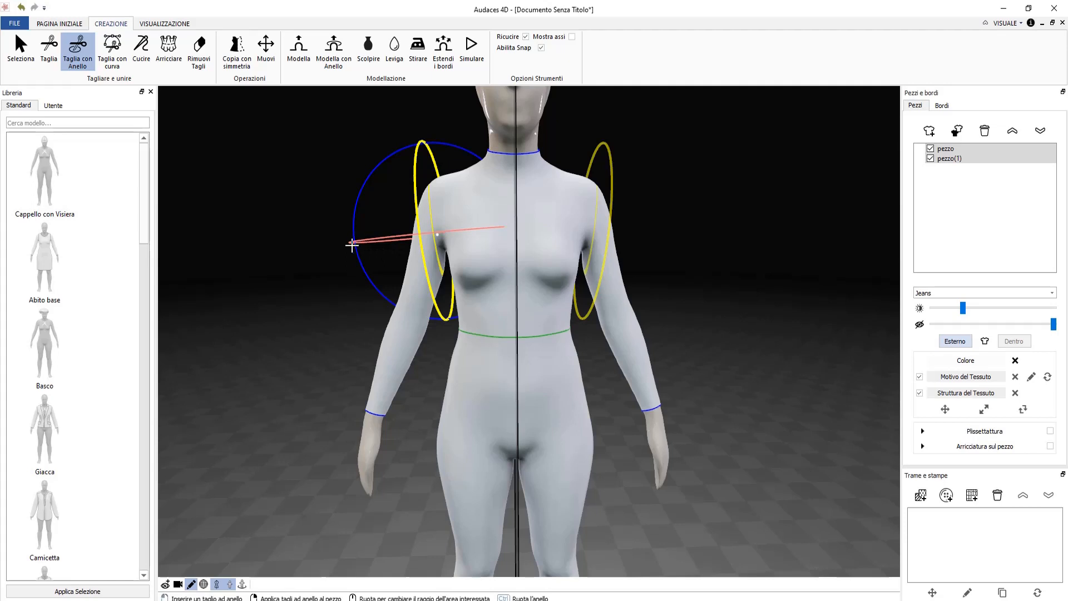
{"action": "left_click_drag", "start_coordinate": [351, 245], "coordinate": [376, 240], "text": "ctrl"}
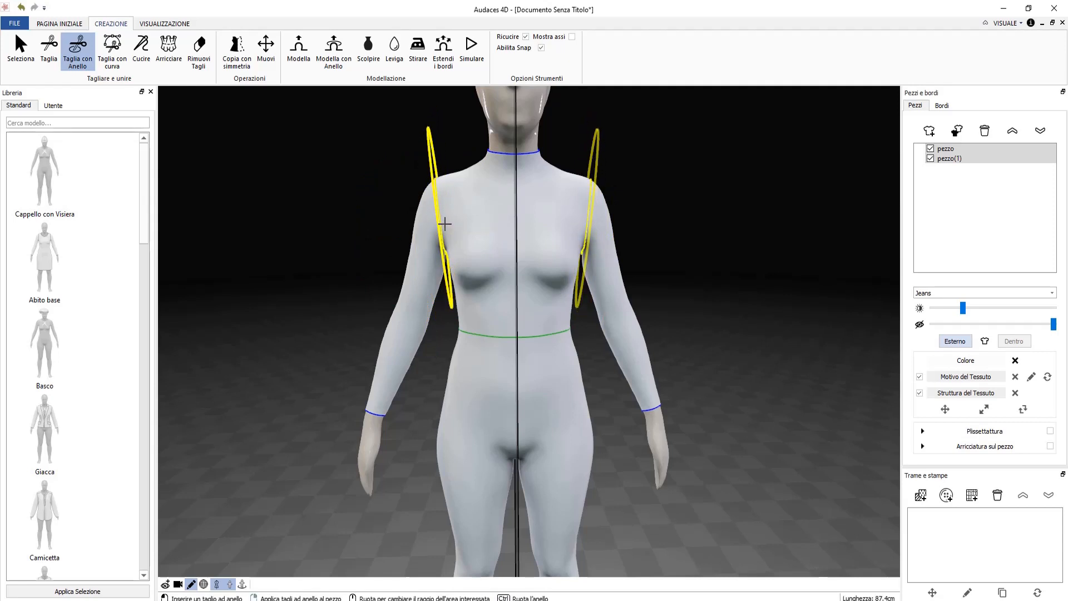
{"action": "right_click", "coordinate": [445, 223]}
{"action": "key", "text": "Escape"}
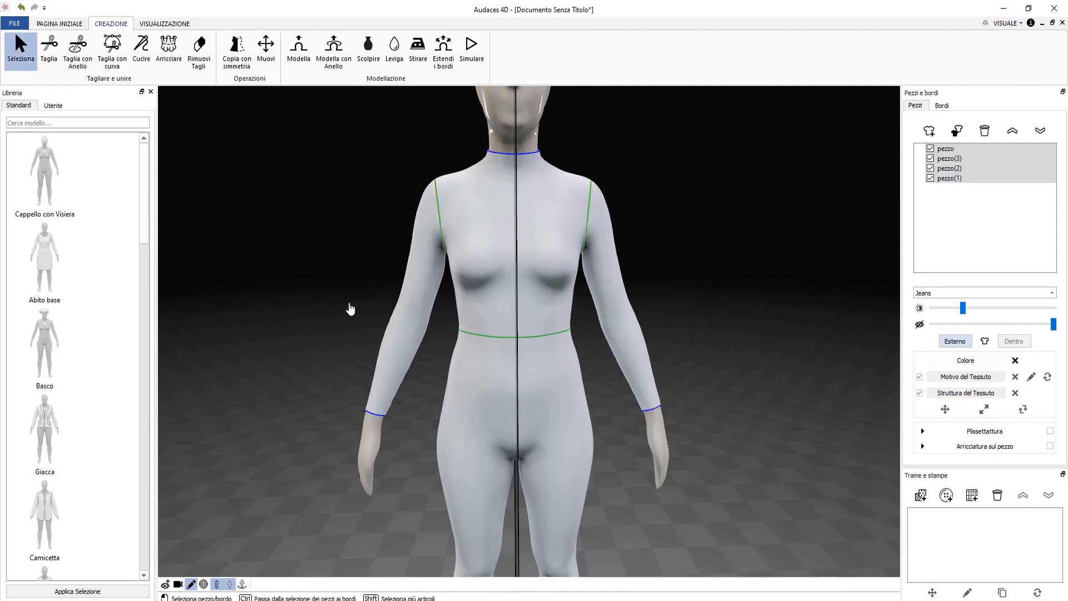
{"action": "middle_click_drag", "start_coordinate": [351, 308], "coordinate": [515, 324]}
{"action": "left_click", "coordinate": [515, 325]}
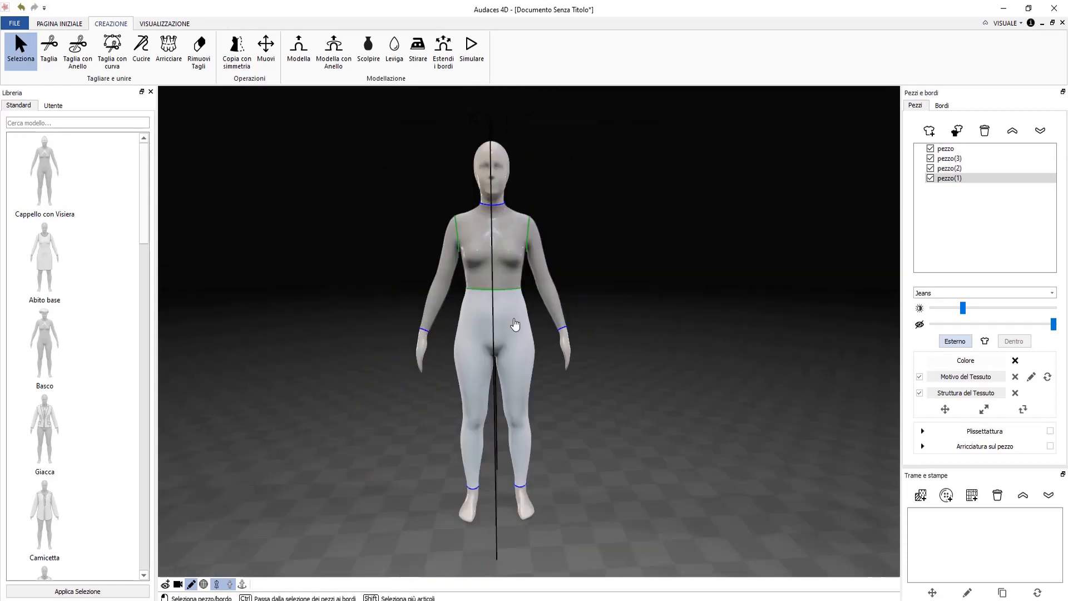
{"action": "left_click", "coordinate": [507, 261]}
{"action": "left_click", "coordinate": [438, 286]}
{"action": "left_click", "coordinate": [540, 266]}
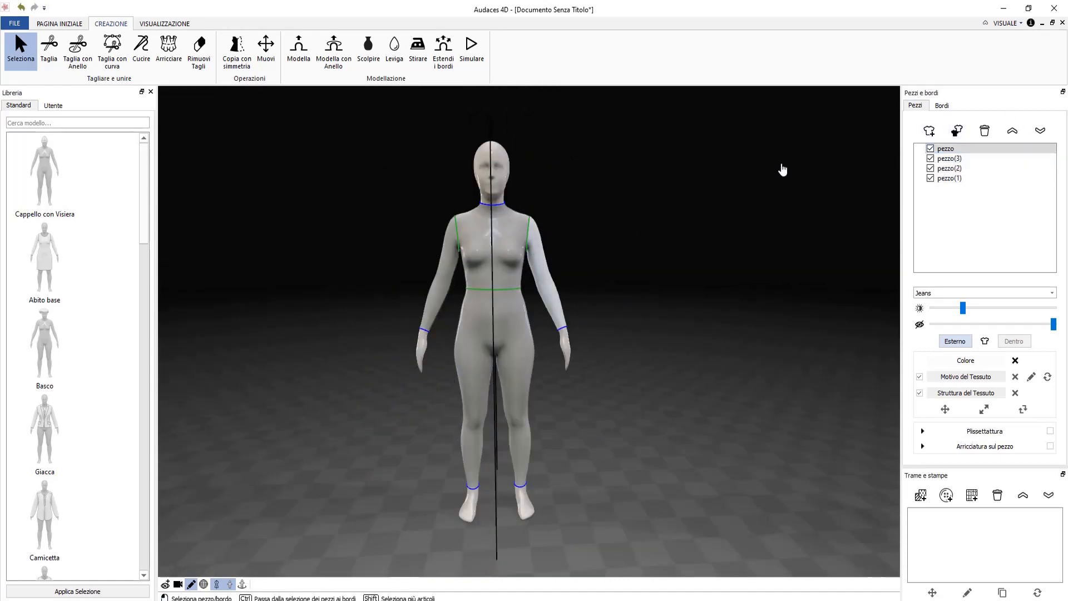
{"action": "left_click", "coordinate": [956, 177]}
{"action": "left_click", "coordinate": [952, 168]}
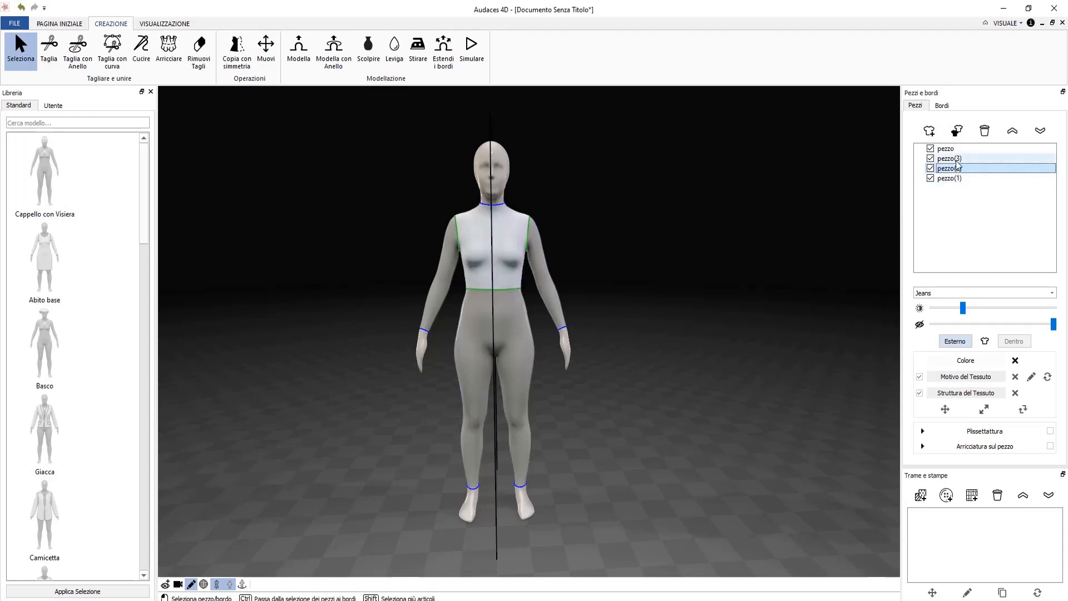
{"action": "left_click", "coordinate": [952, 158]}
{"action": "left_click", "coordinate": [954, 149]}
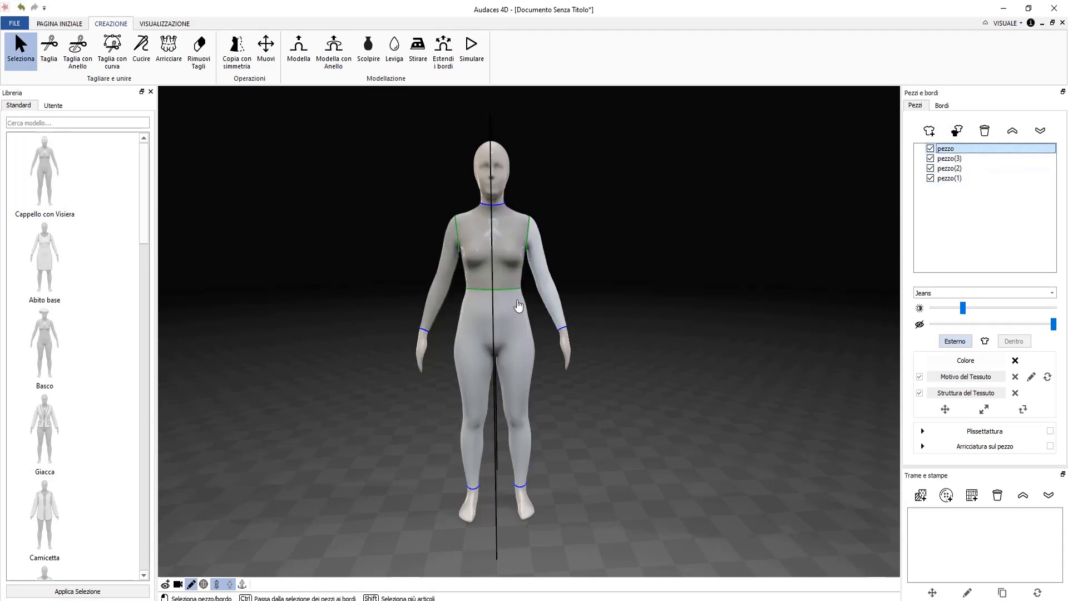
{"action": "left_click", "coordinate": [500, 267]}
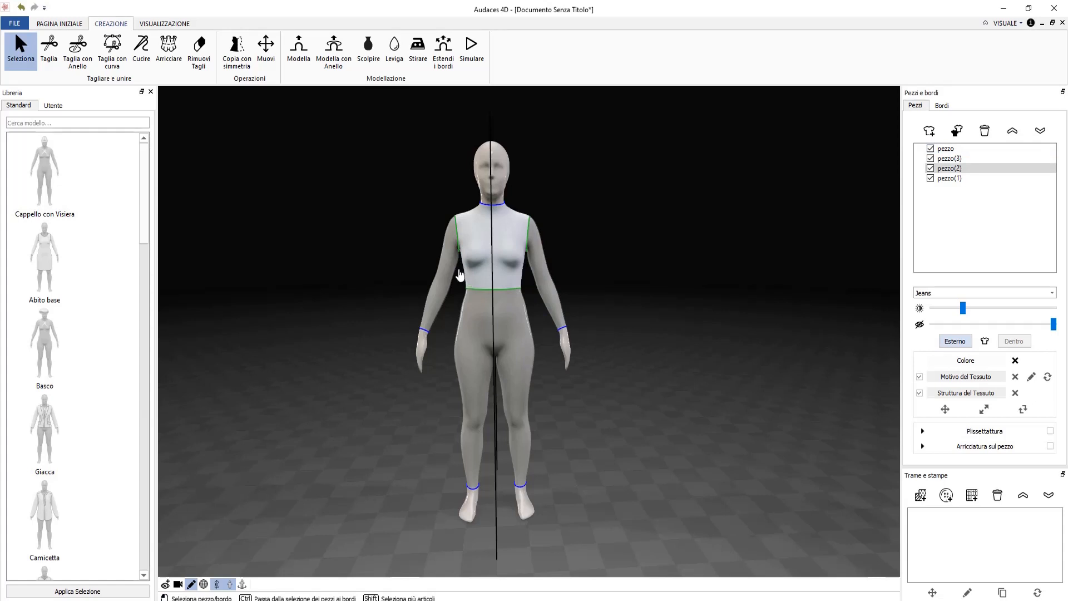
{"action": "left_click", "coordinate": [446, 282]}
{"action": "left_click", "coordinate": [480, 261]}
{"action": "scroll", "coordinate": [480, 262], "scroll_direction": "up", "scroll_amount": 3}
{"action": "left_click", "coordinate": [406, 313]}
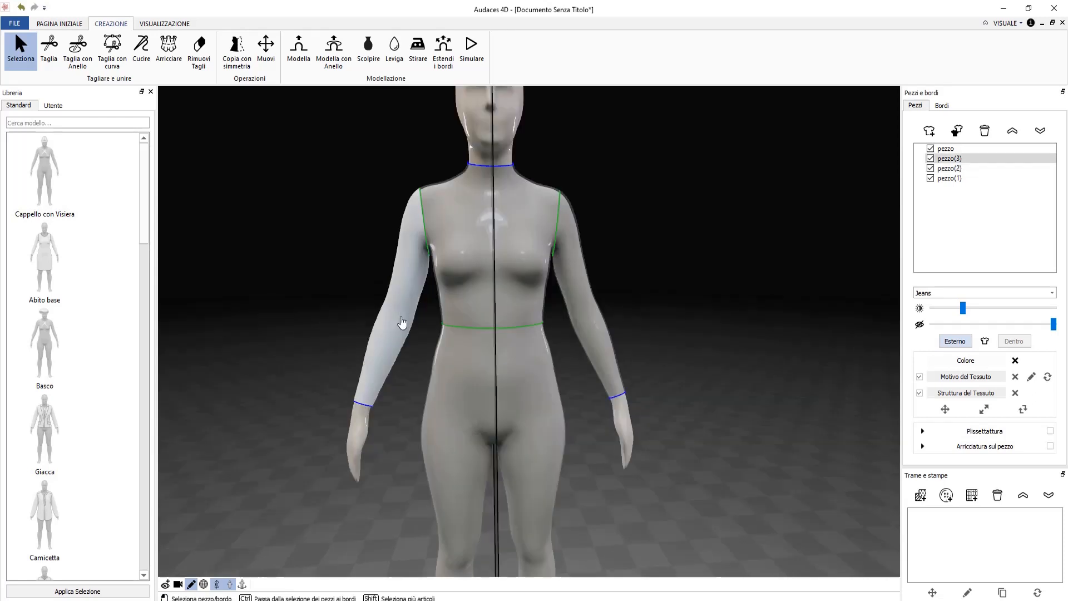
{"action": "left_click", "coordinate": [489, 310]}
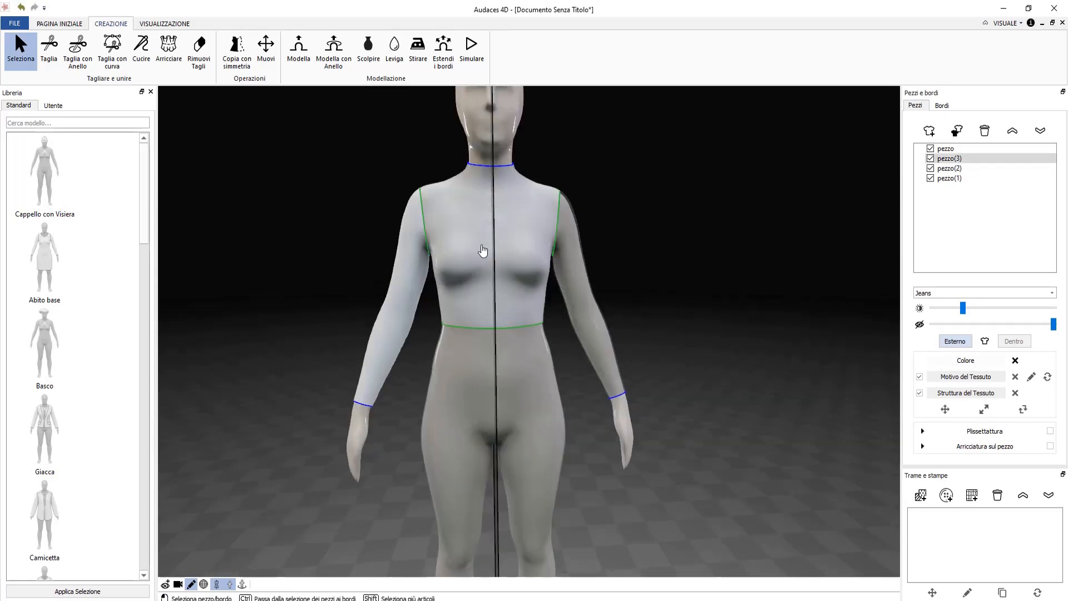
Apply a ring cut on the left forearm, then undo it.
{"action": "left_click", "coordinate": [77, 59]}
{"action": "scroll", "coordinate": [390, 319], "scroll_direction": "up", "scroll_amount": 2}
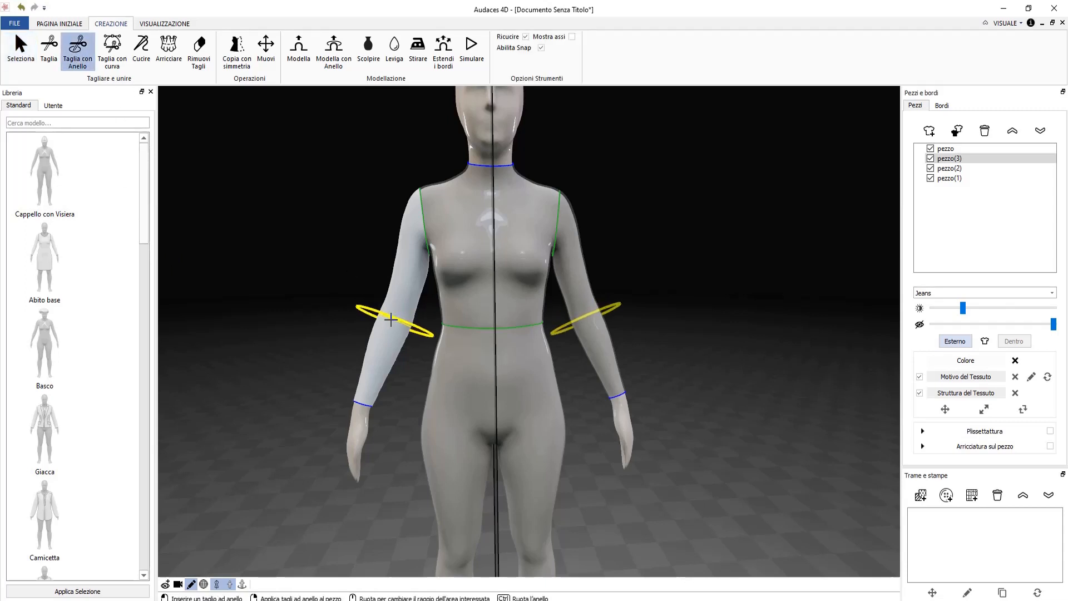
{"action": "right_click", "coordinate": [322, 383]}
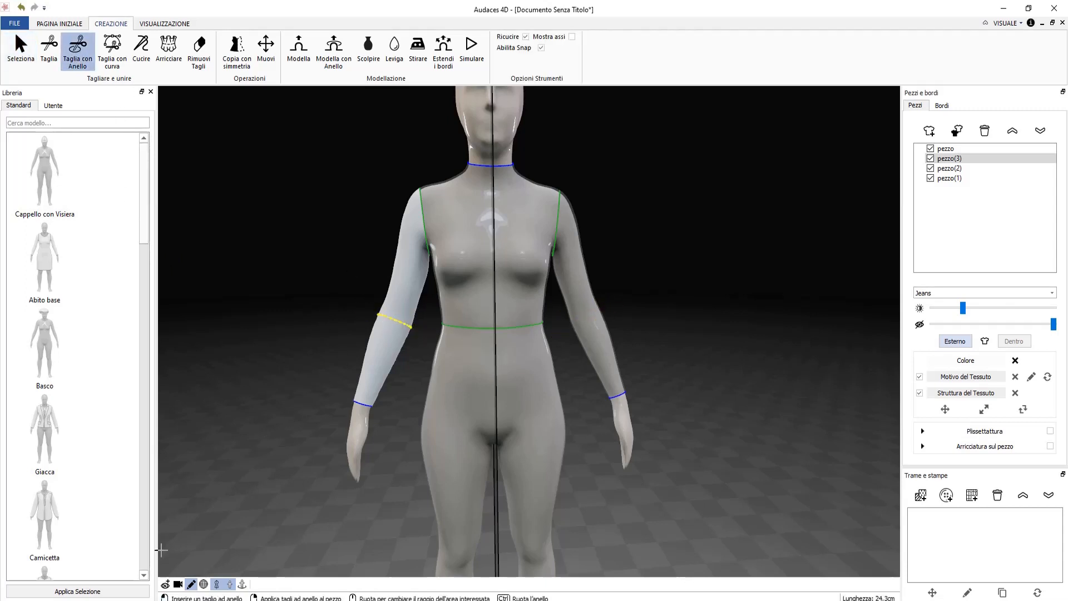
{"action": "key", "text": "Escape"}
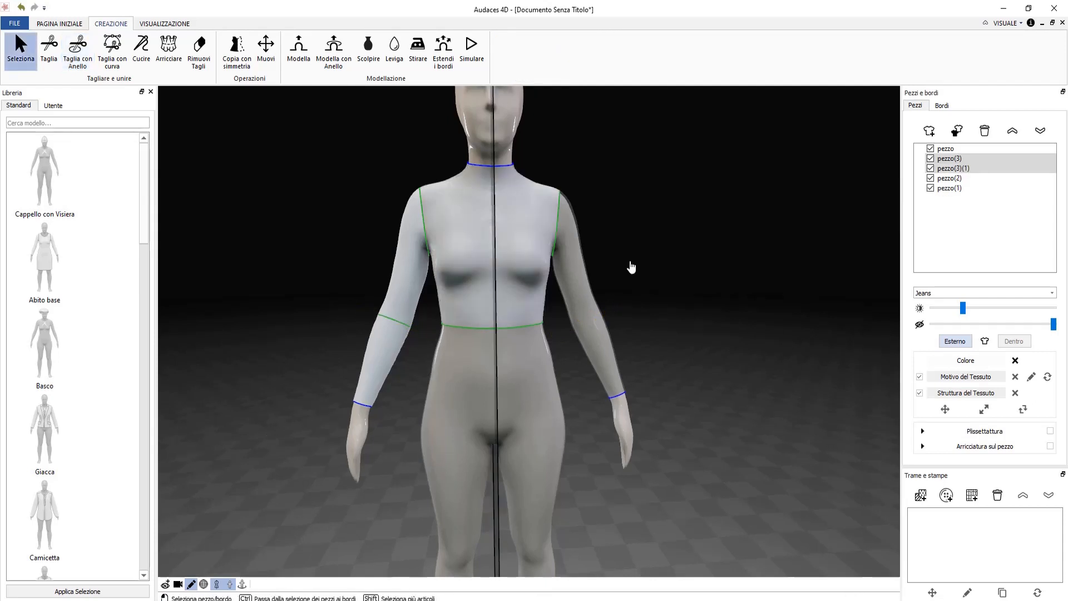
{"action": "key", "text": "ctrl+z"}
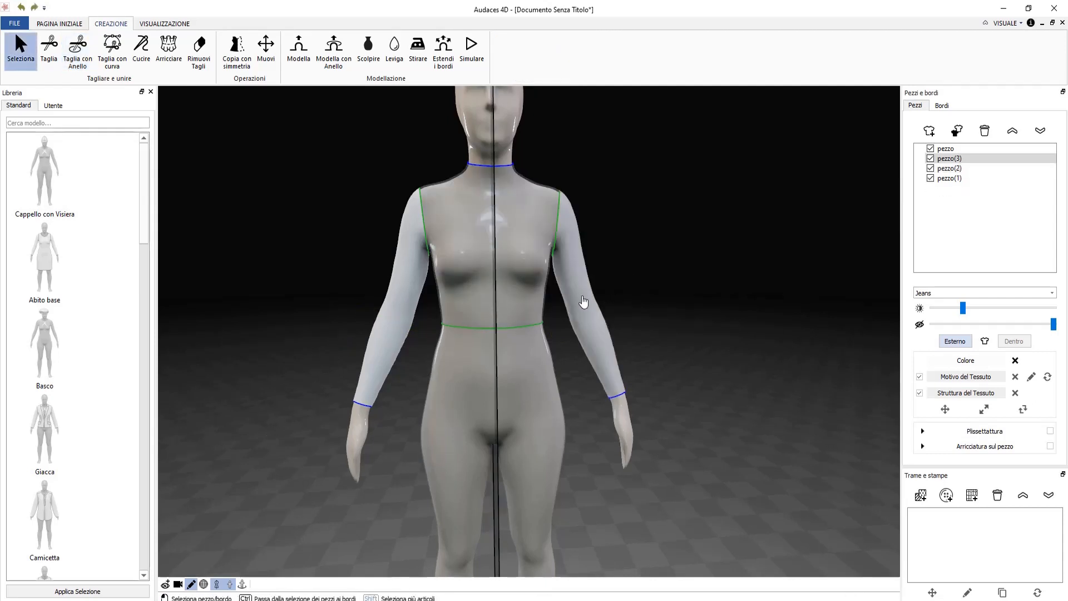
Tilt the ring and make two ring cuts around both upper arms.
{"action": "left_click", "coordinate": [75, 60]}
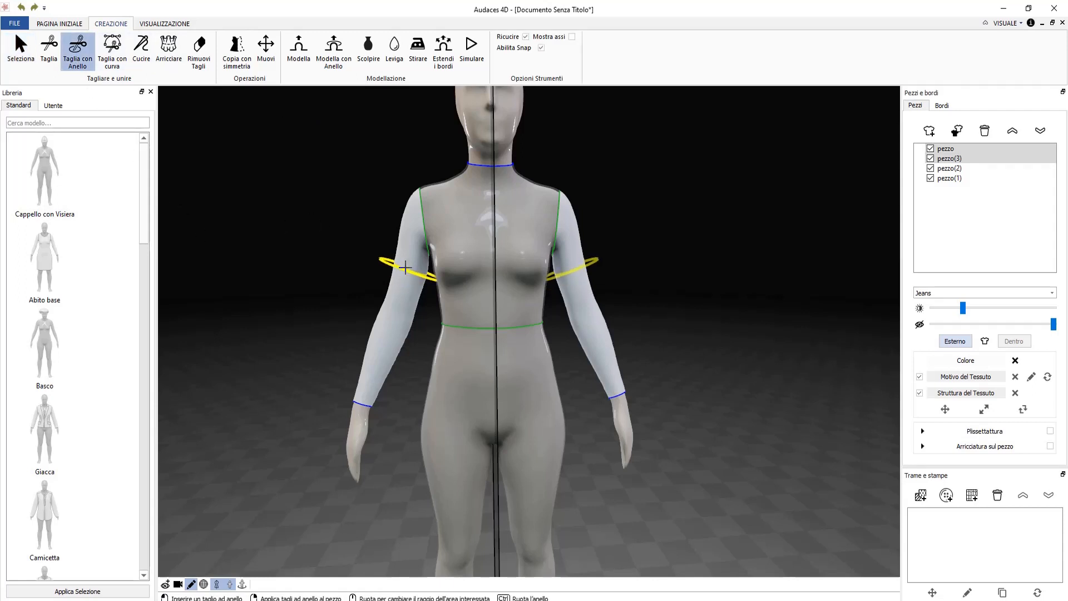
{"action": "left_click_drag", "start_coordinate": [374, 260], "coordinate": [373, 267], "text": "ctrl"}
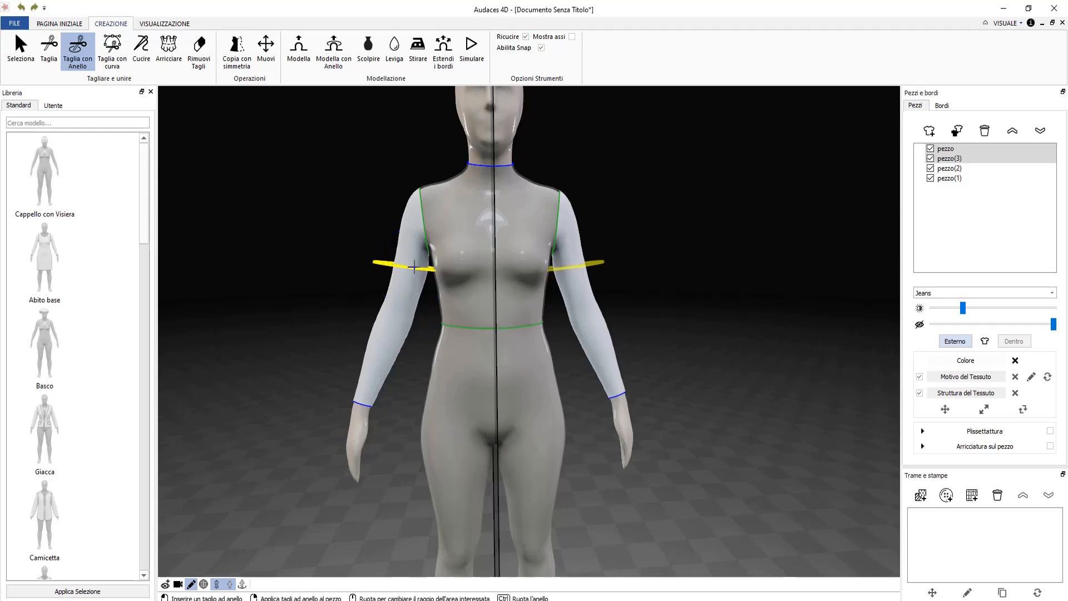
{"action": "left_click", "coordinate": [412, 272]}
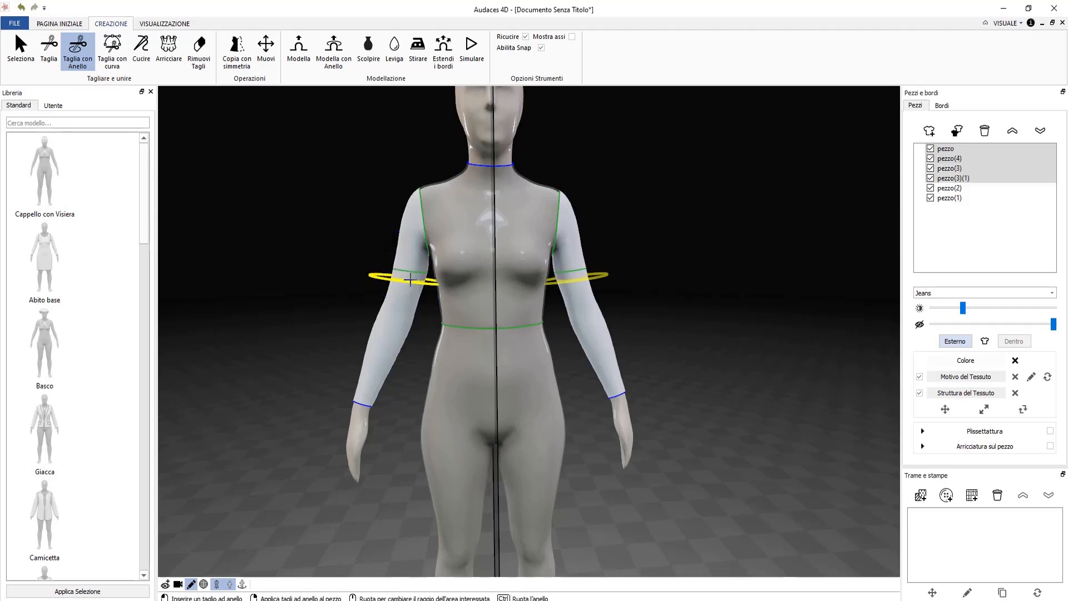
{"action": "left_click", "coordinate": [410, 278]}
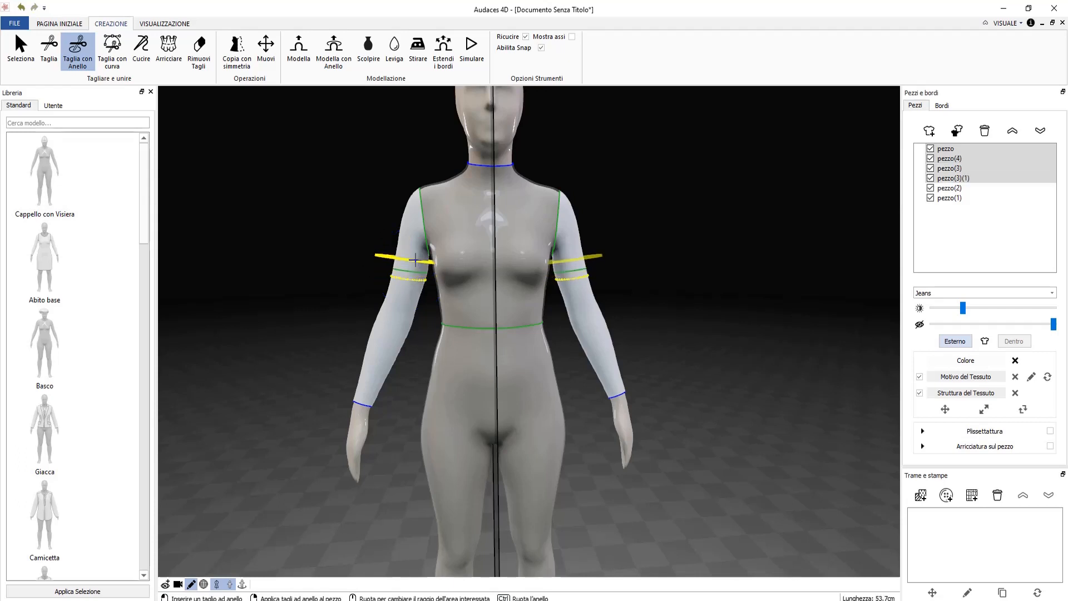
{"action": "key", "text": "Escape"}
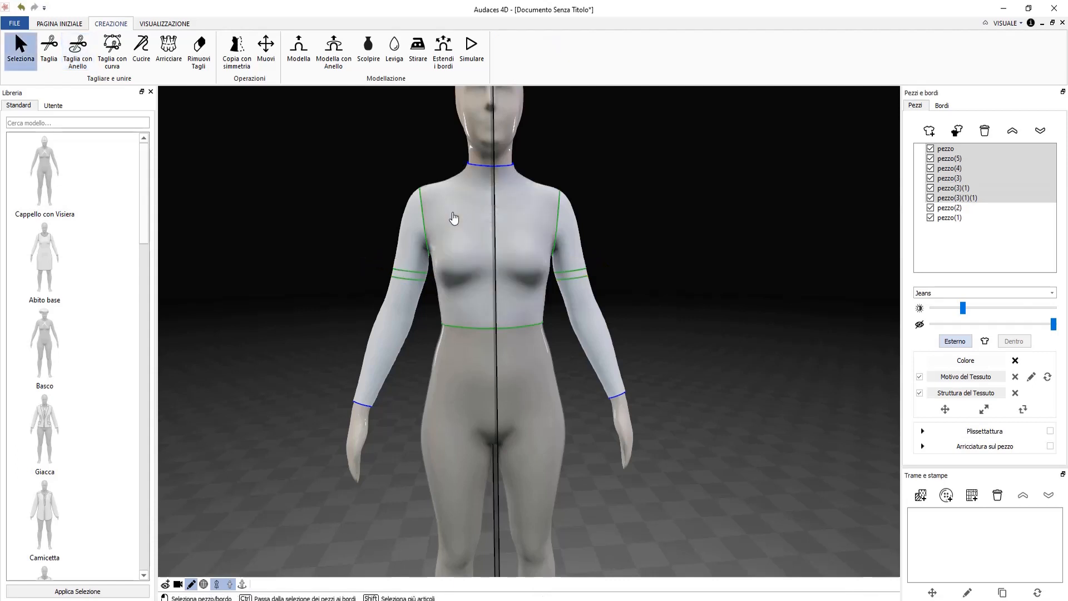
Delete both forearm pieces and select the two remaining short sleeves.
{"action": "left_click", "coordinate": [403, 317]}
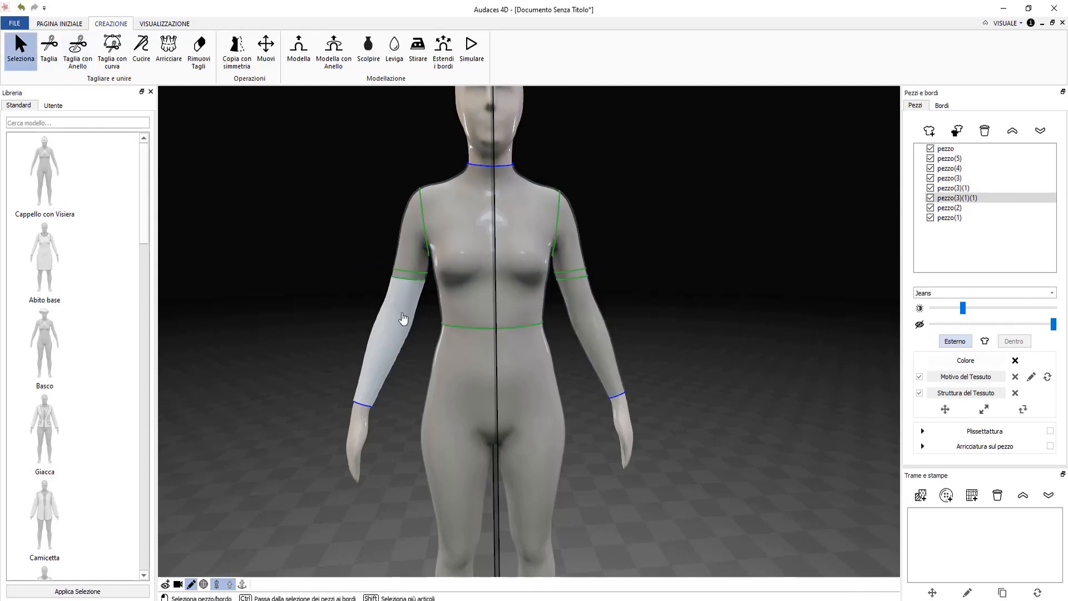
{"action": "left_click", "coordinate": [584, 315], "text": "shift"}
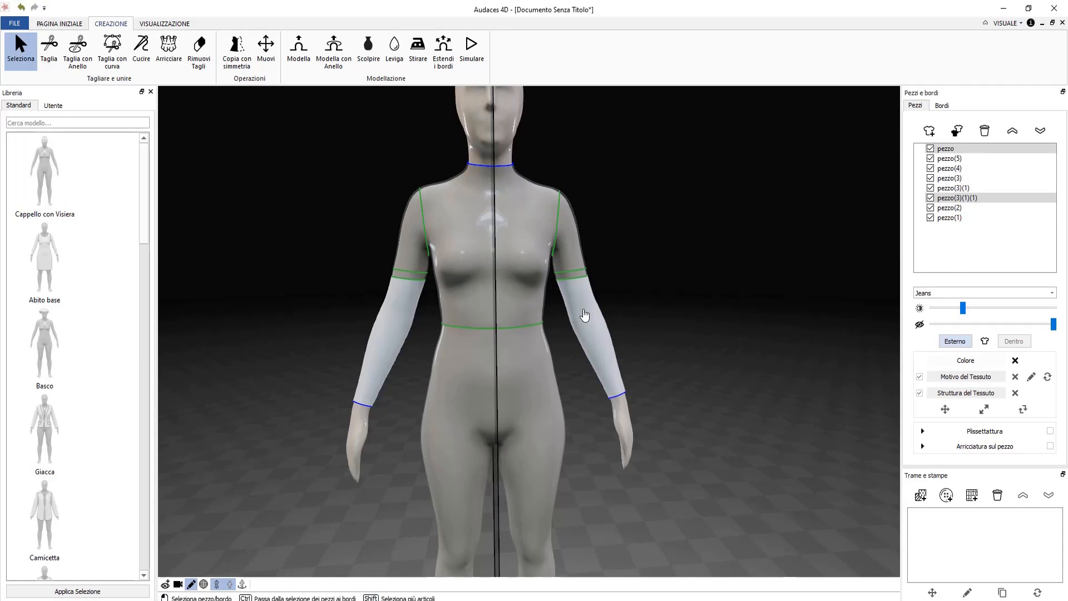
{"action": "key", "text": "Delete"}
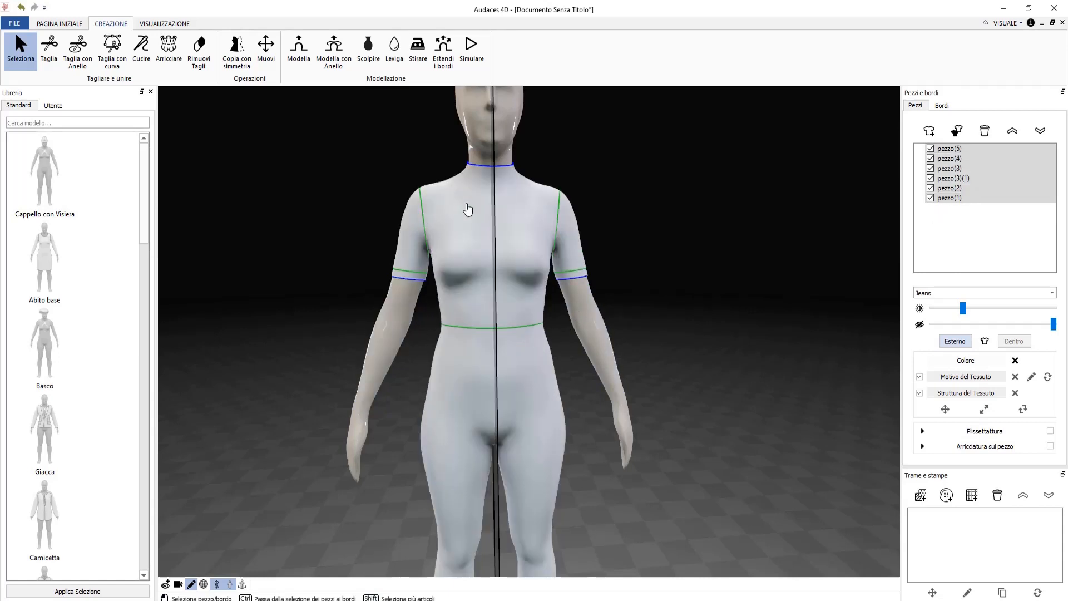
{"action": "scroll", "coordinate": [465, 210], "scroll_direction": "up", "scroll_amount": 2}
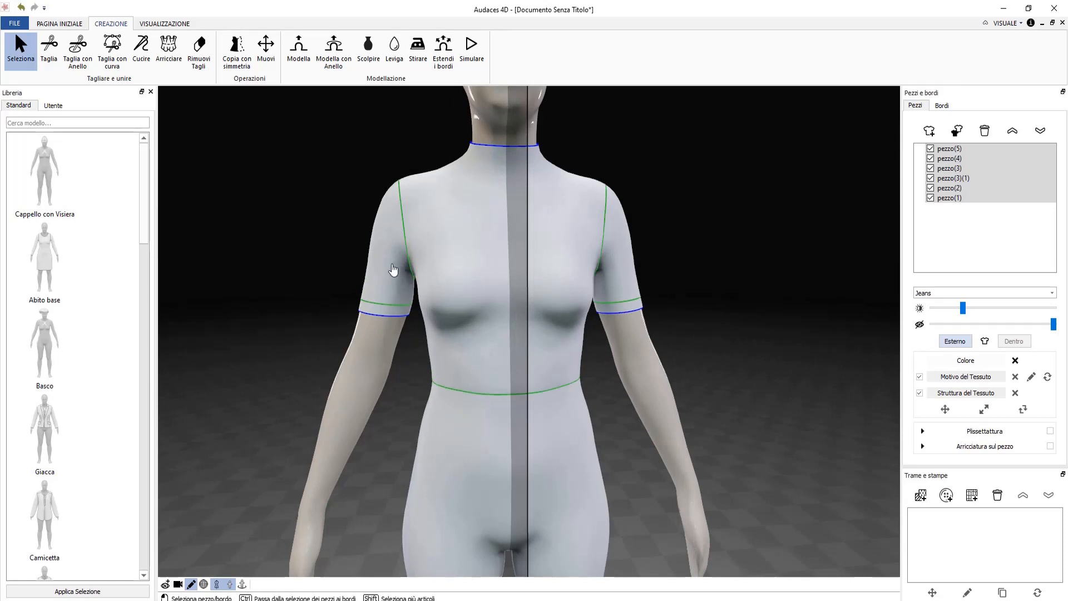
{"action": "left_click", "coordinate": [390, 270]}
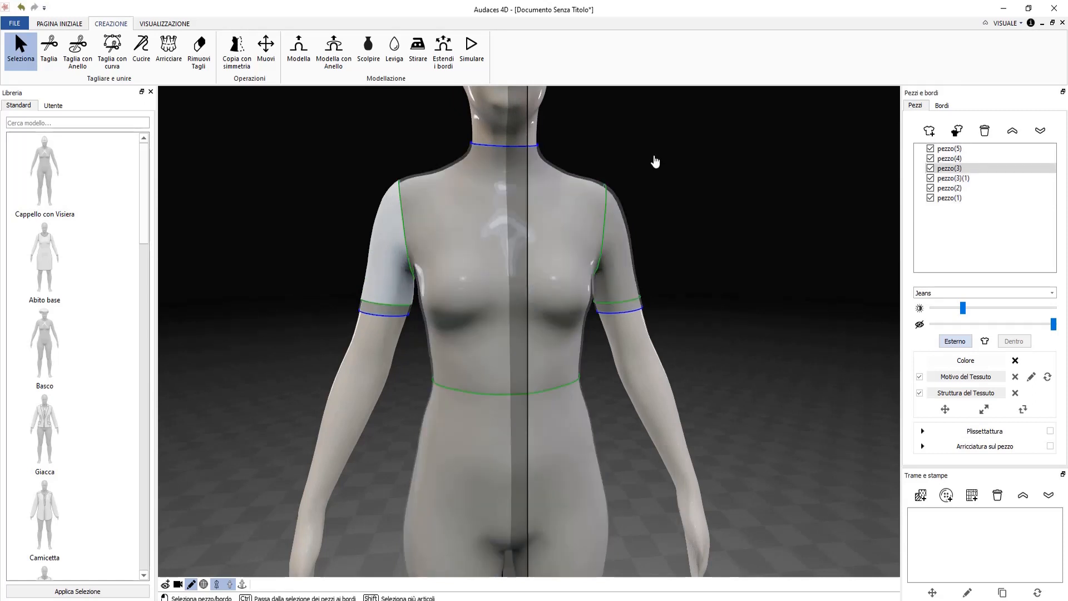
{"action": "left_click", "coordinate": [619, 233], "text": "shift"}
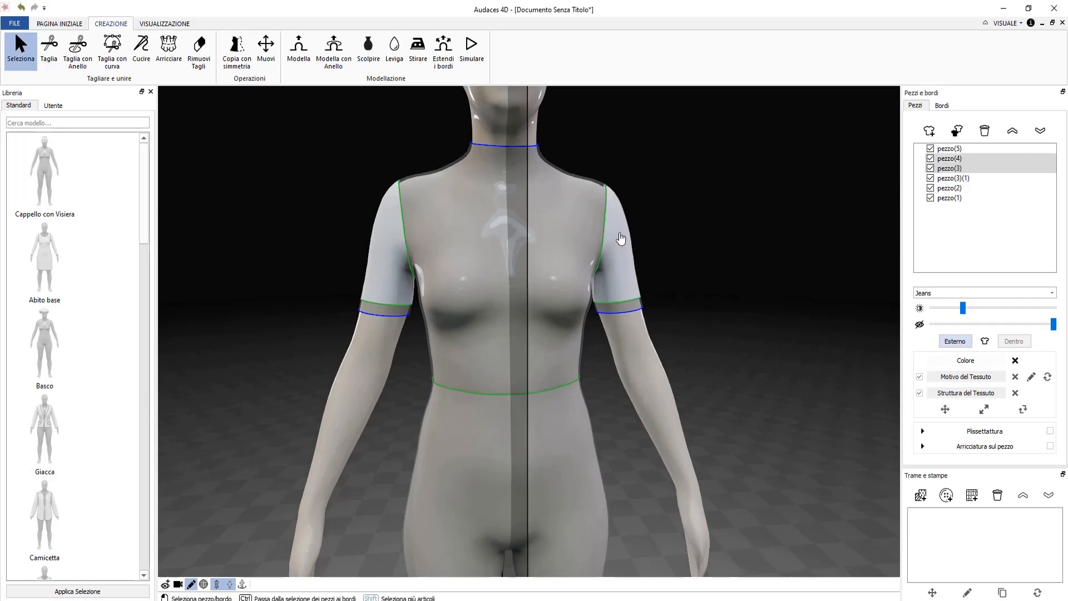
Run Simulare and nudge the Volumizzare slider up so both sleeves puff outward.
{"action": "left_click", "coordinate": [471, 50]}
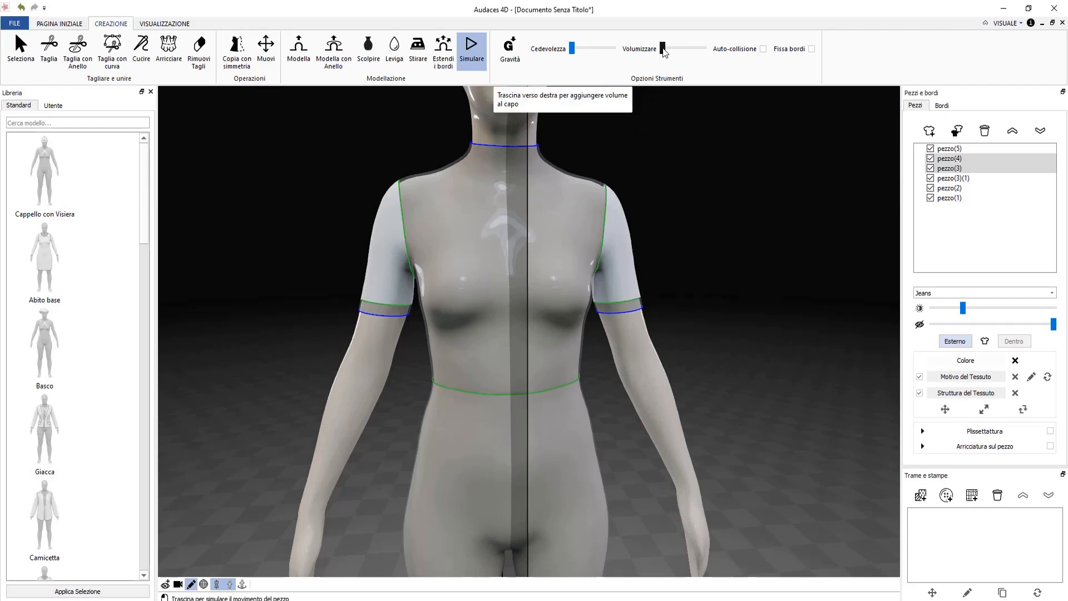
{"action": "left_click_drag", "start_coordinate": [664, 52], "coordinate": [673, 50]}
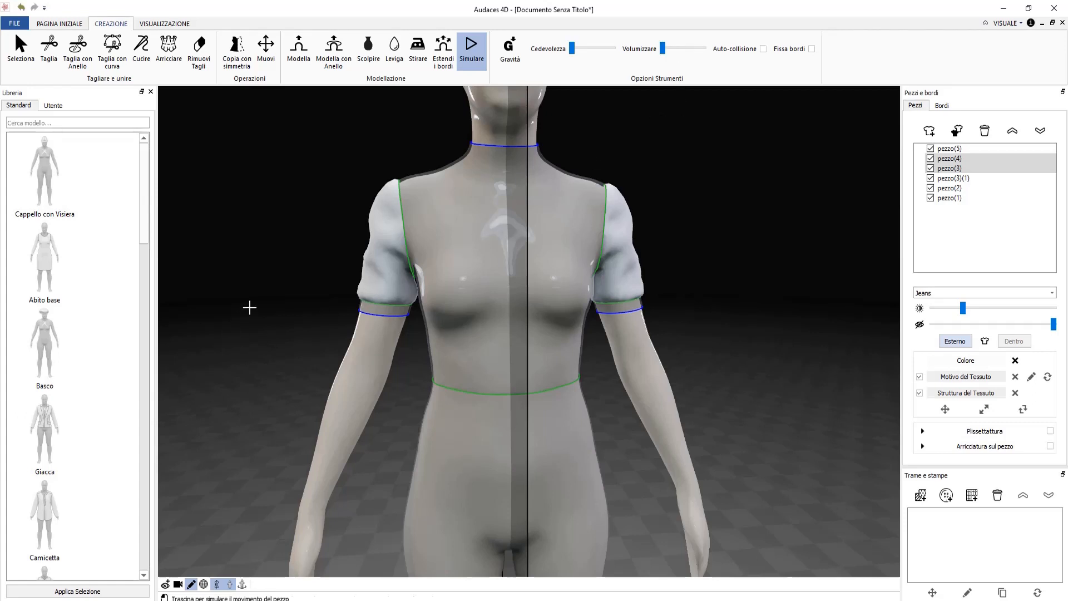
{"action": "key", "text": "Escape"}
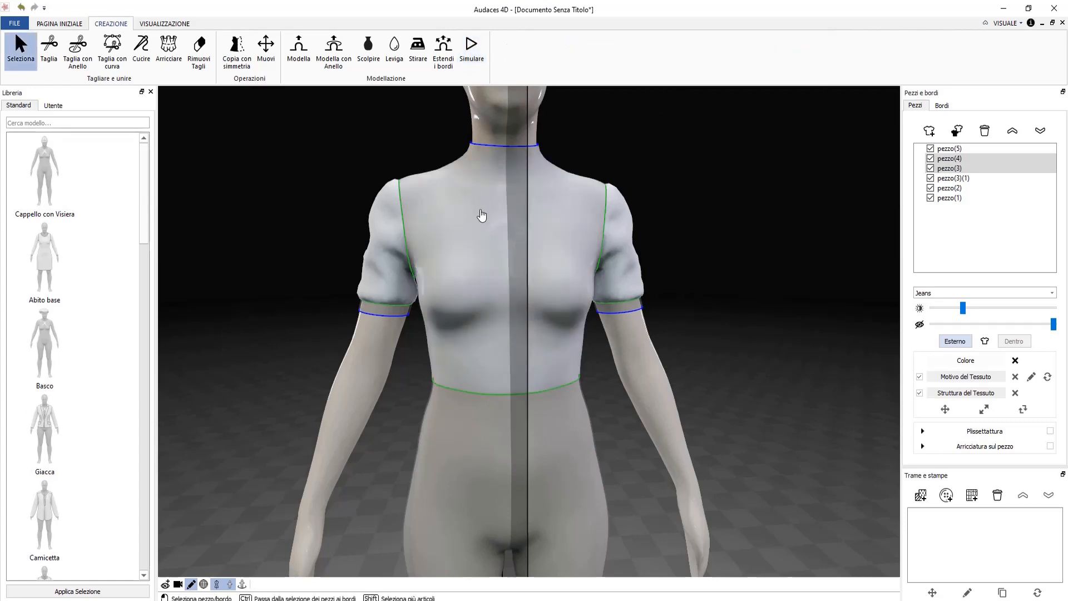
Select the bodice and start a Taglia con curva line at the centre front.
{"action": "left_click", "coordinate": [481, 216]}
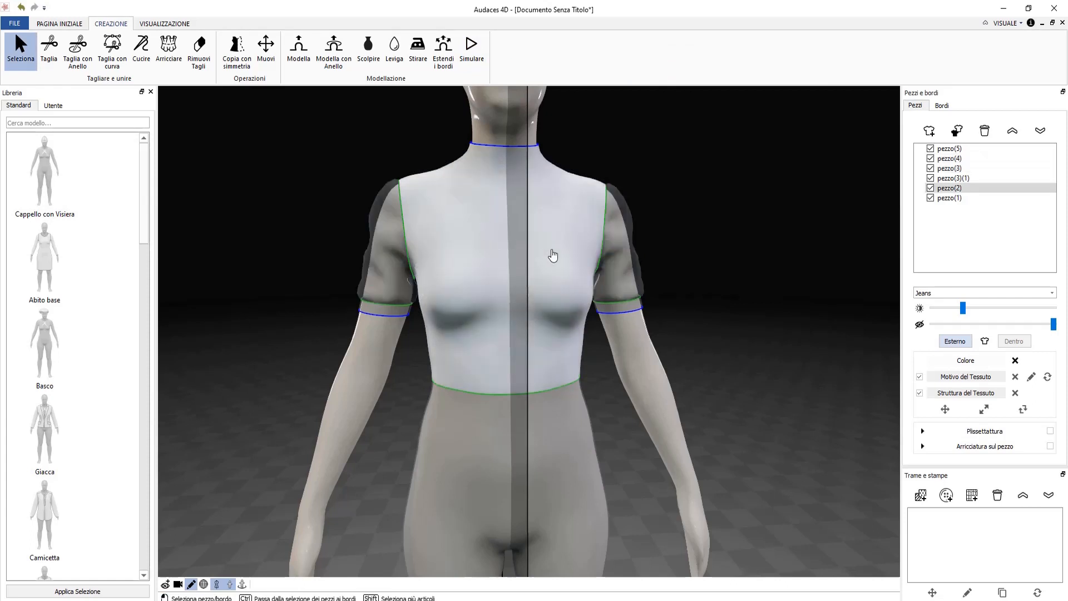
{"action": "right_click_drag", "start_coordinate": [552, 256], "coordinate": [546, 257]}
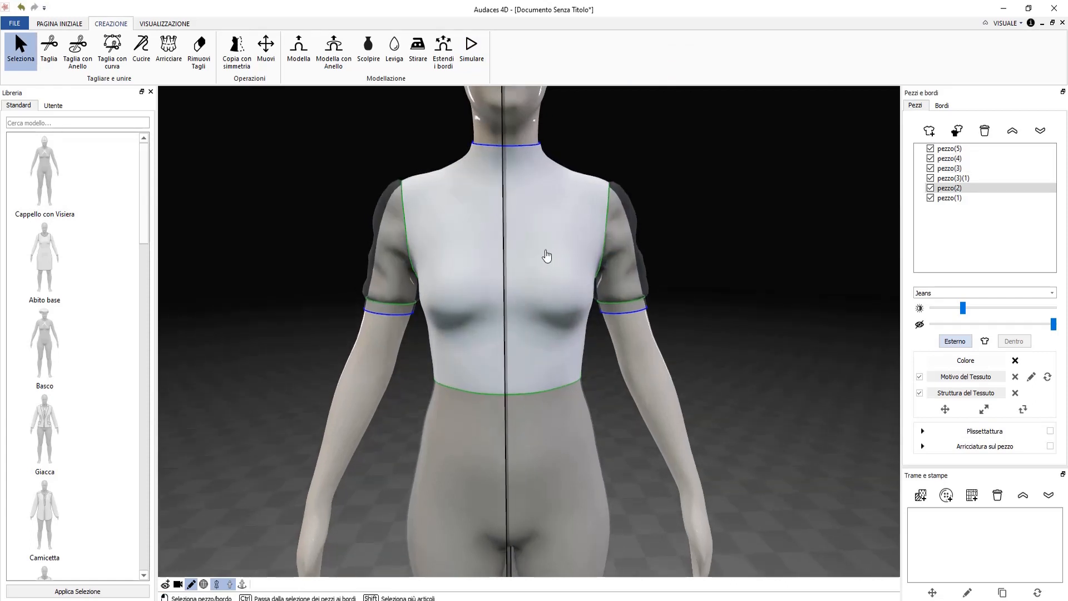
{"action": "scroll", "coordinate": [546, 253], "scroll_direction": "up", "scroll_amount": 2}
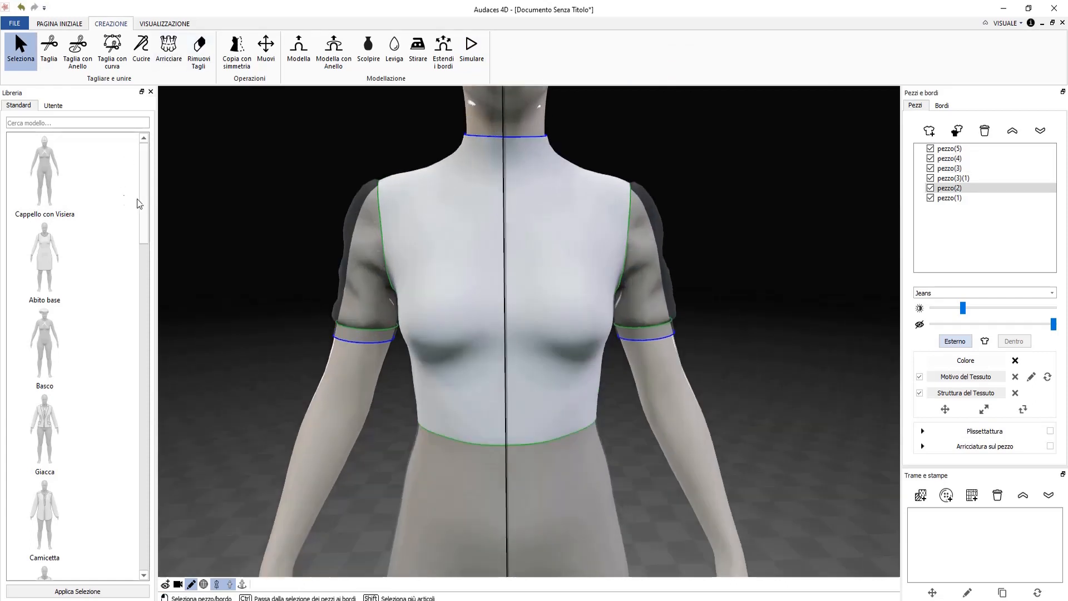
{"action": "left_click", "coordinate": [113, 61]}
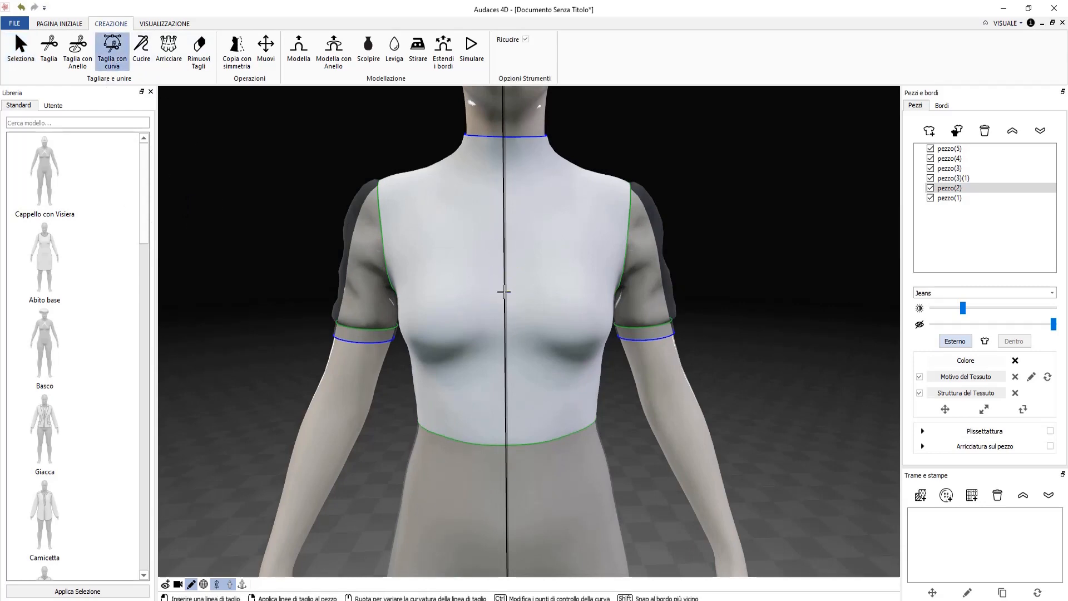
{"action": "left_click", "coordinate": [504, 291]}
{"action": "scroll", "coordinate": [434, 197], "scroll_direction": "down", "scroll_amount": 1}
{"action": "scroll", "coordinate": [441, 207], "scroll_direction": "down", "scroll_amount": 3}
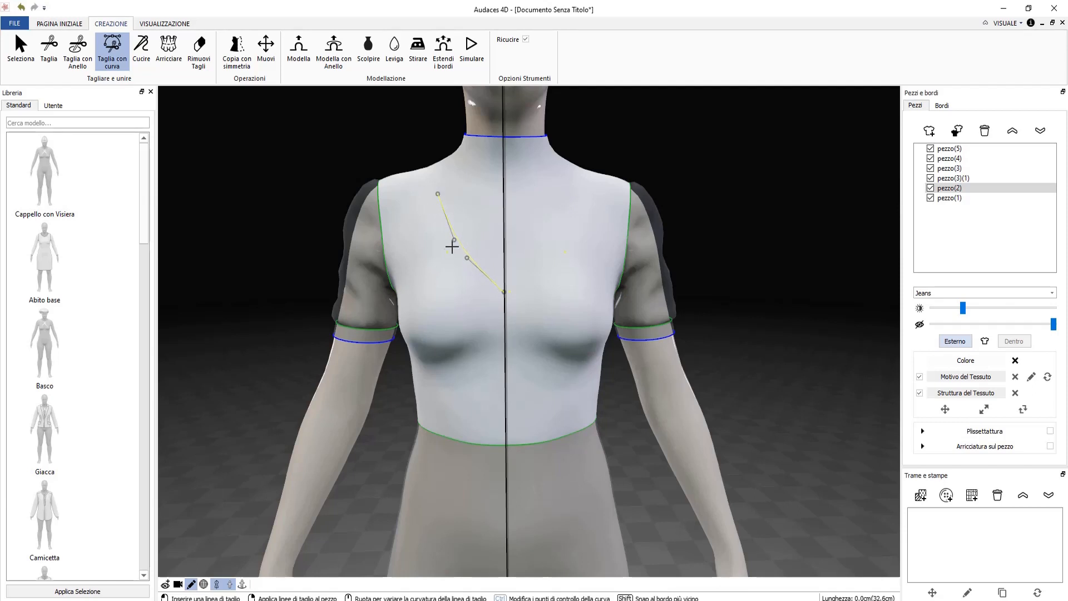
{"action": "scroll", "coordinate": [453, 240], "scroll_direction": "down", "scroll_amount": 4}
{"action": "key", "text": "Escape"}
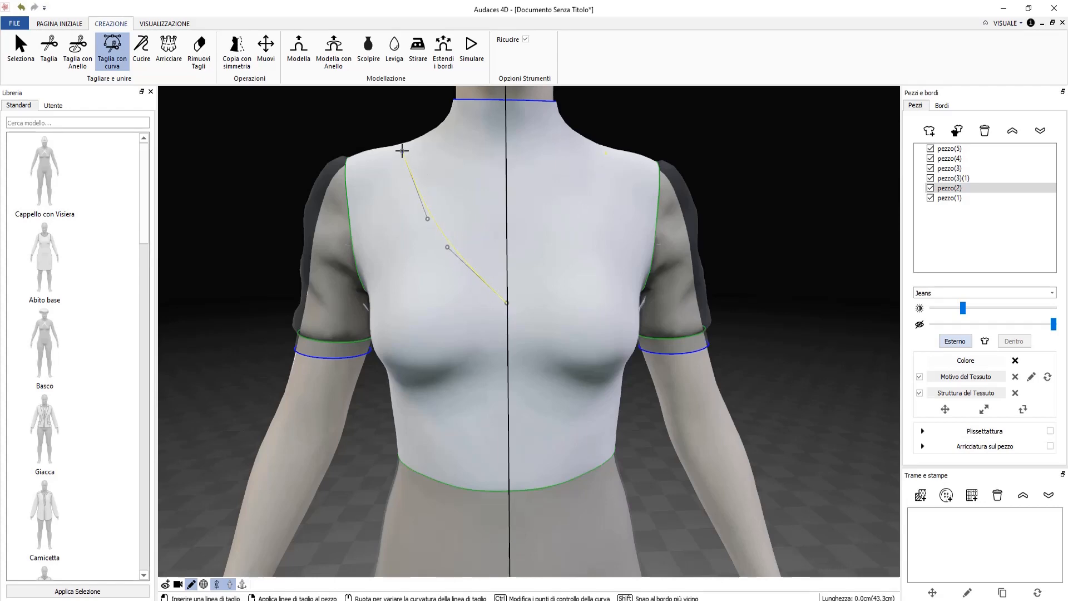
Carry the cut line over the shoulder to the centre back and apply the mirrored V cut.
{"action": "left_click", "coordinate": [401, 151]}
{"action": "right_click_drag", "start_coordinate": [387, 158], "coordinate": [449, 225]}
{"action": "right_click_drag", "start_coordinate": [283, 221], "coordinate": [345, 374]}
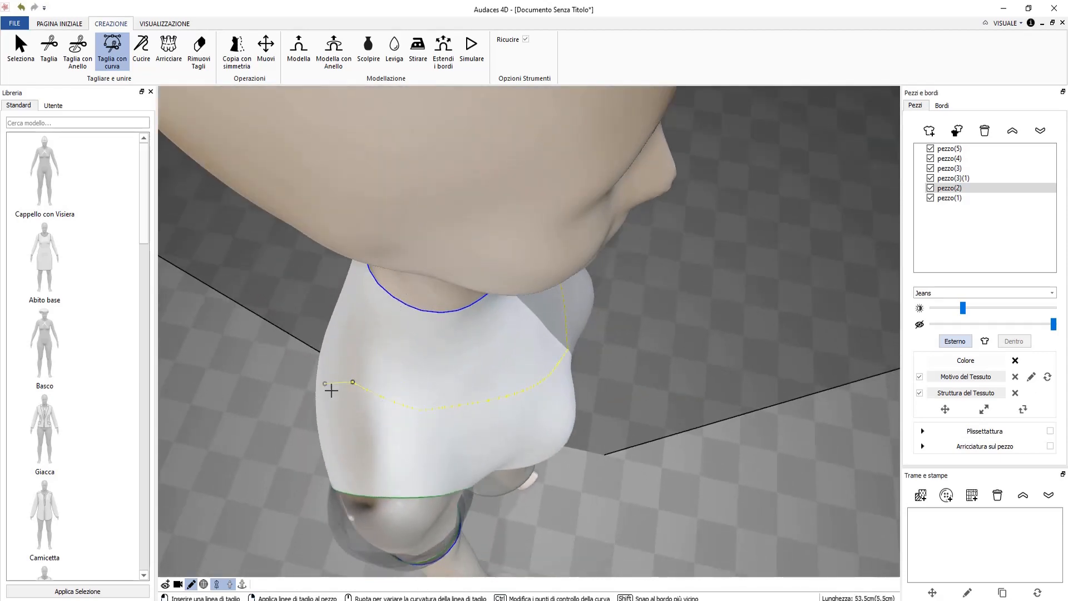
{"action": "right_click_drag", "start_coordinate": [332, 385], "coordinate": [553, 286]}
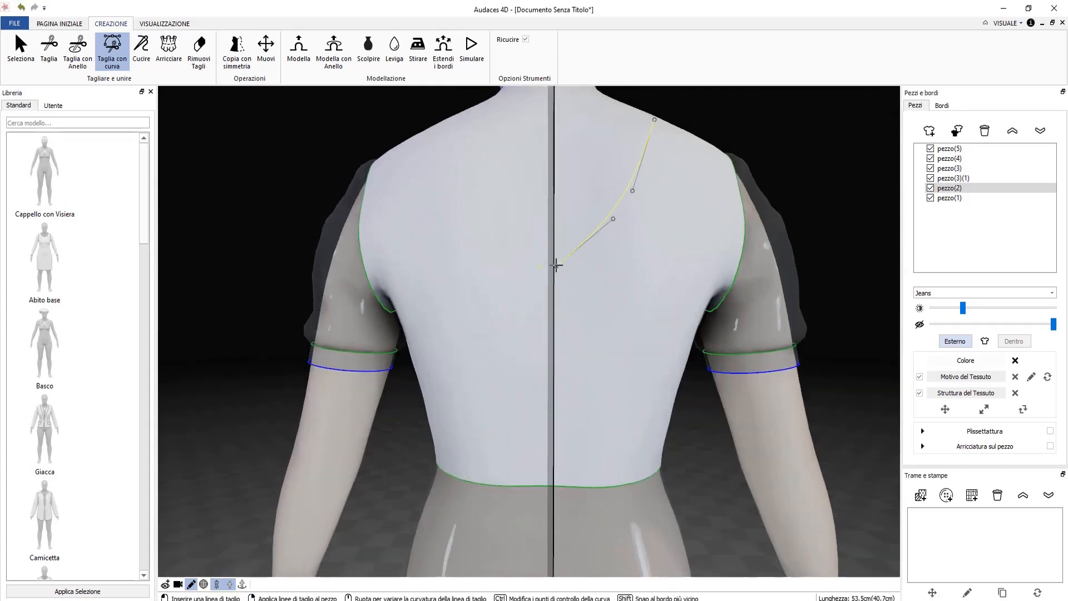
{"action": "scroll", "coordinate": [555, 262], "scroll_direction": "down", "scroll_amount": 2}
{"action": "left_click", "coordinate": [555, 262]}
{"action": "right_click", "coordinate": [568, 262]}
Add a short cut closing the back V to split off the neck panel.
{"action": "scroll", "coordinate": [542, 285], "scroll_direction": "up", "scroll_amount": 3}
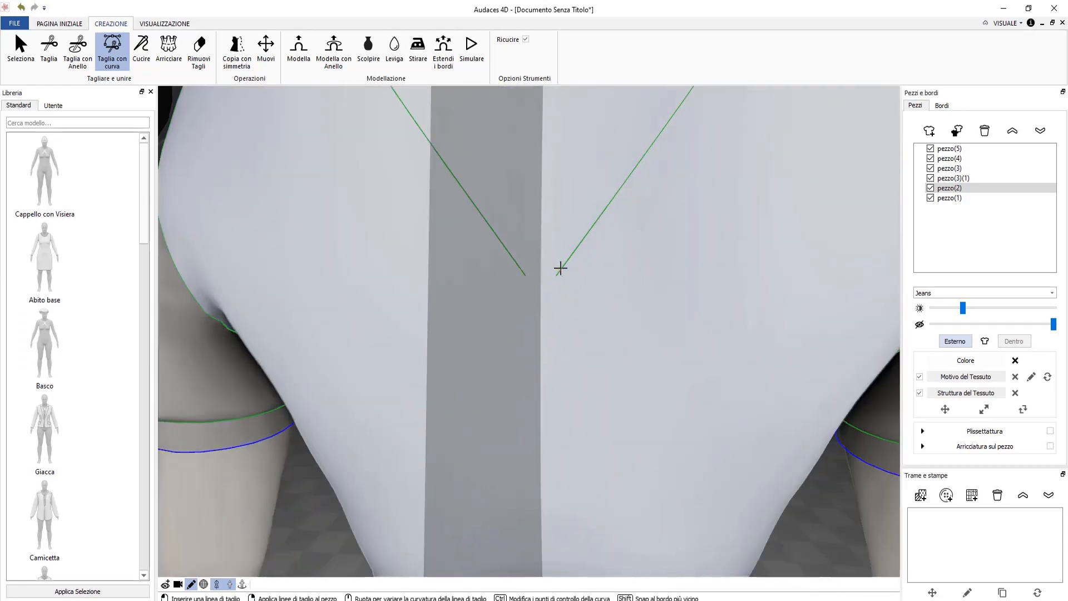
{"action": "left_click", "coordinate": [569, 258]}
{"action": "left_click", "coordinate": [540, 298]}
{"action": "right_click", "coordinate": [577, 276]}
{"action": "key", "text": "Escape"}
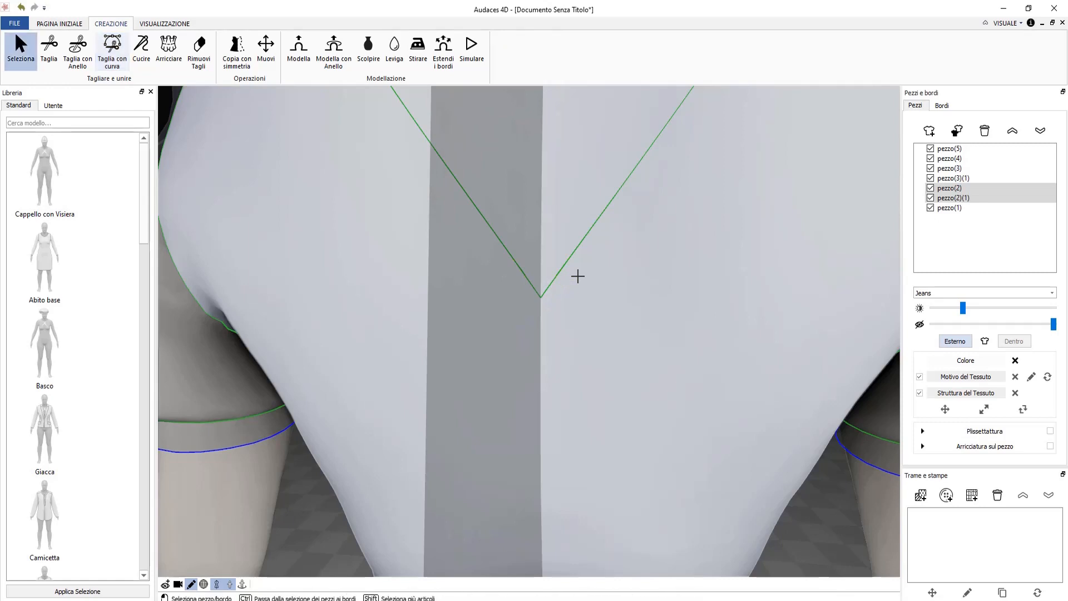
{"action": "scroll", "coordinate": [579, 282], "scroll_direction": "down", "scroll_amount": 10}
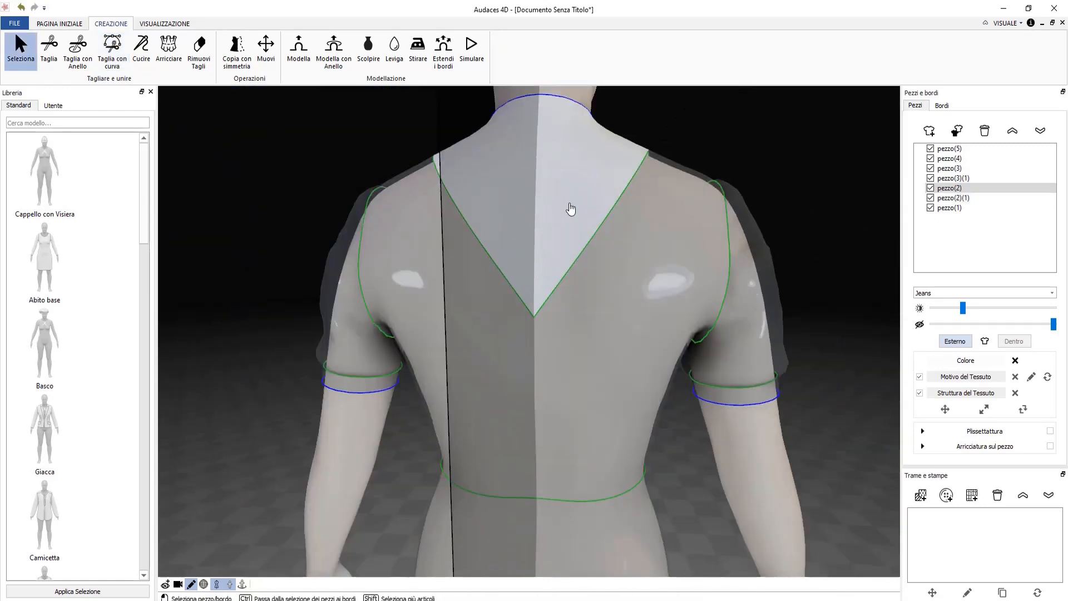
{"action": "left_click", "coordinate": [614, 285]}
{"action": "left_click", "coordinate": [555, 245]}
{"action": "right_click_drag", "start_coordinate": [800, 171], "coordinate": [596, 300]}
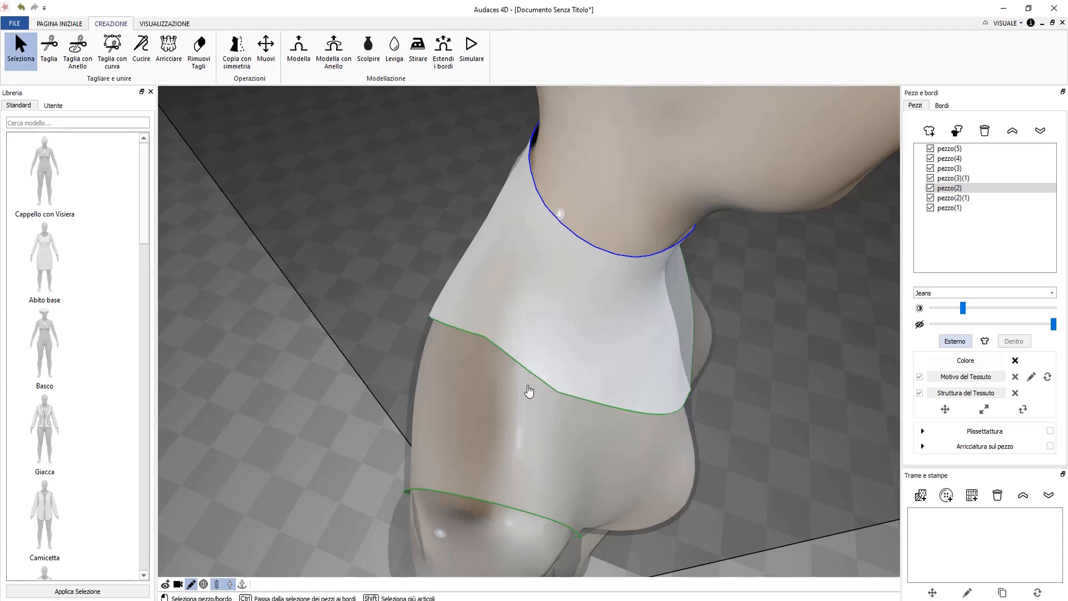
{"action": "left_click", "coordinate": [516, 415], "text": "shift"}
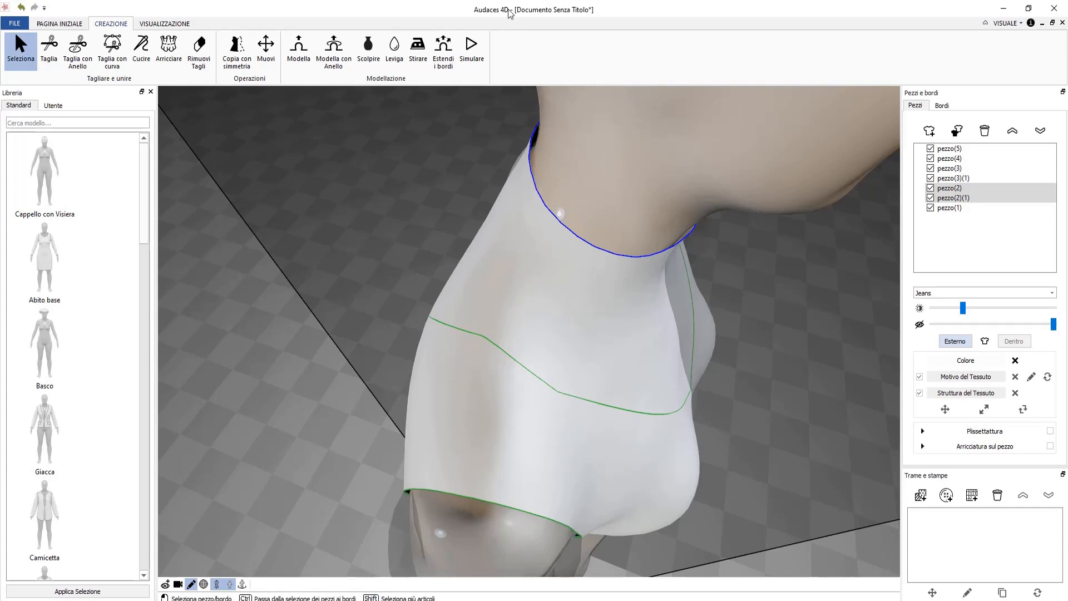
Smooth the fabric over the shoulder near the neck using Leviga with a smaller brush and lower Forza.
{"action": "left_click", "coordinate": [394, 58]}
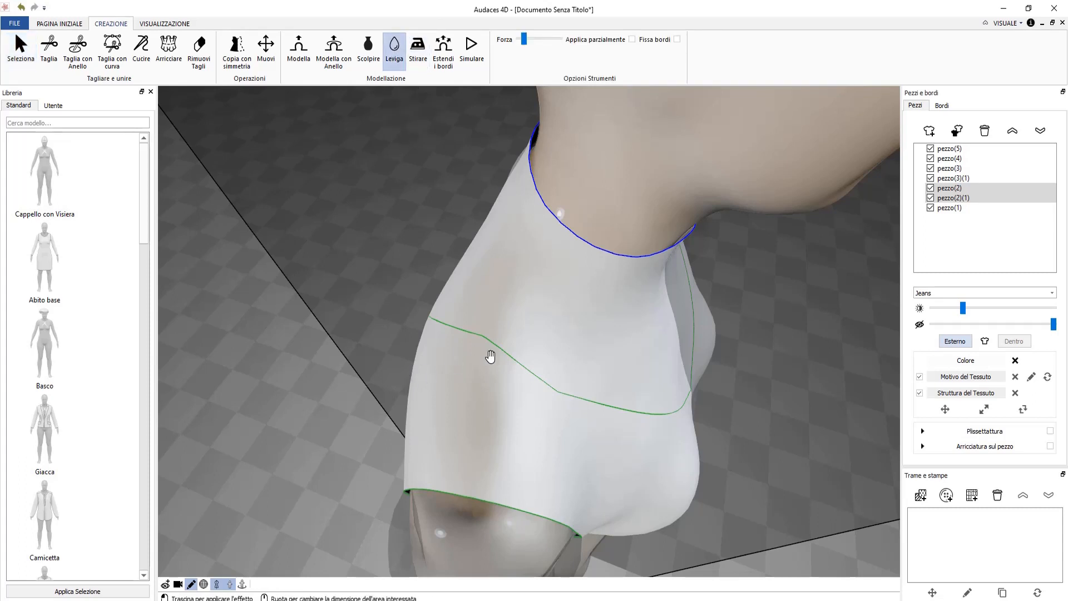
{"action": "scroll", "coordinate": [503, 360], "scroll_direction": "down", "scroll_amount": 4}
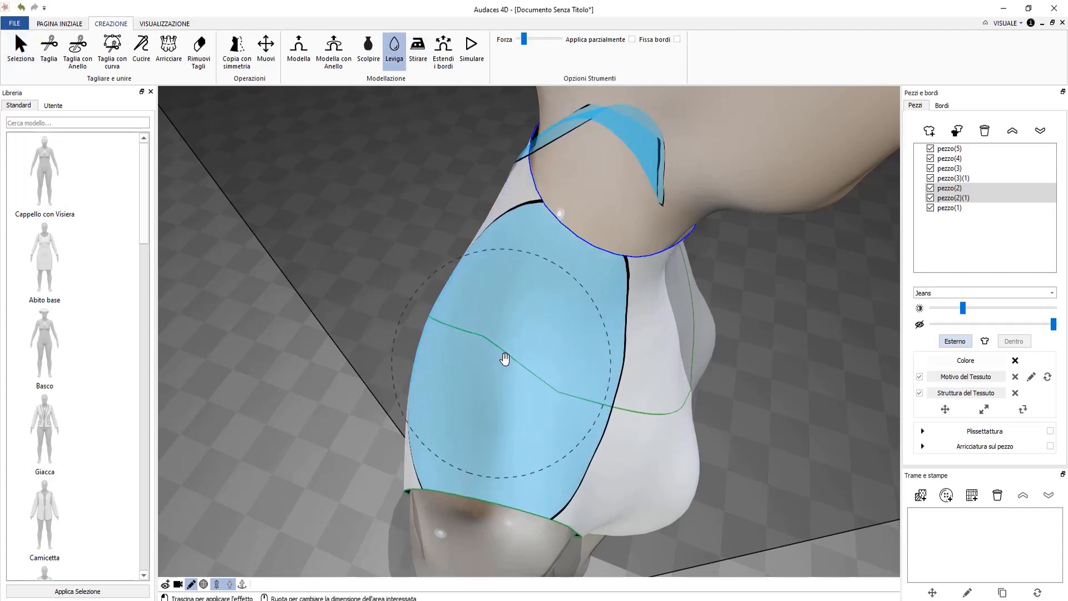
{"action": "scroll", "coordinate": [512, 359], "scroll_direction": "down", "scroll_amount": 3}
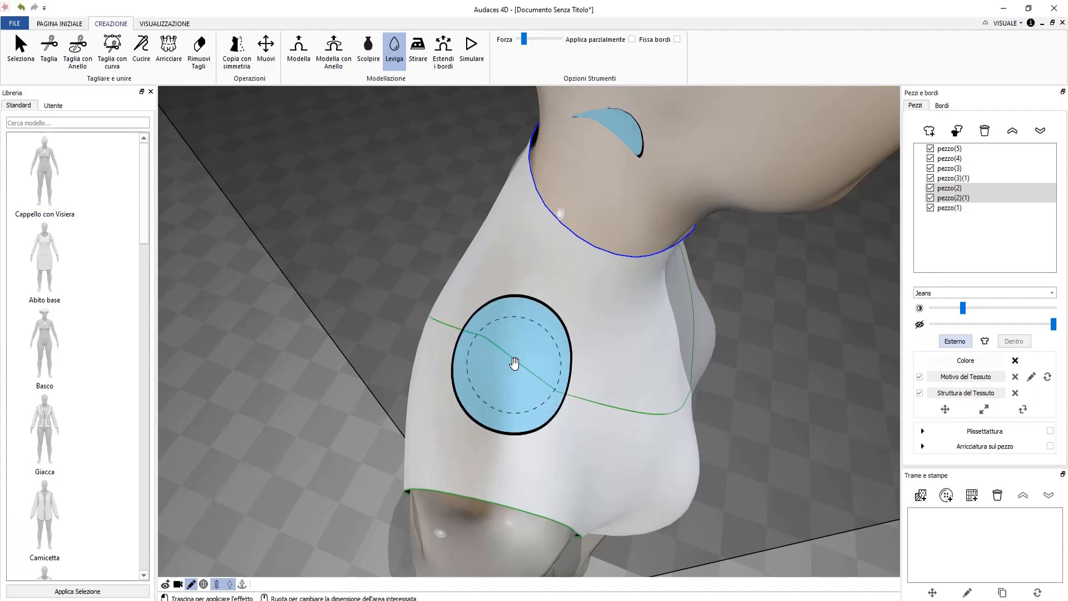
{"action": "scroll", "coordinate": [515, 367], "scroll_direction": "up", "scroll_amount": 2}
{"action": "scroll", "coordinate": [515, 364], "scroll_direction": "down", "scroll_amount": 2}
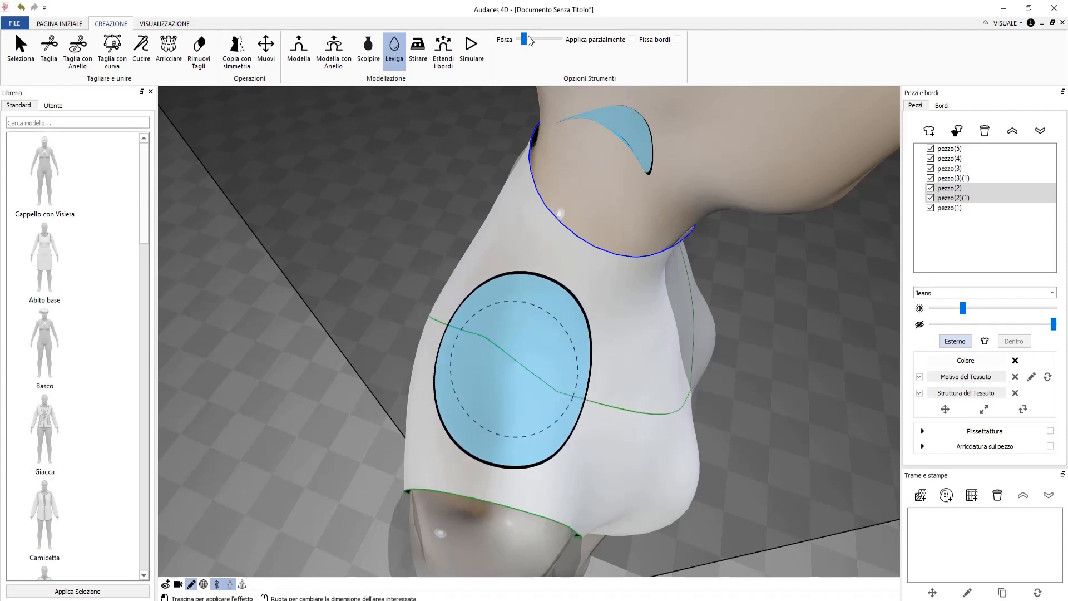
{"action": "mouse_move", "coordinate": [525, 38]}
{"action": "left_mouse_down"}
{"action": "mouse_move", "coordinate": [542, 38]}
{"action": "mouse_move", "coordinate": [527, 39]}
{"action": "left_mouse_up"}
{"action": "scroll", "coordinate": [484, 394], "scroll_direction": "down", "scroll_amount": 3}
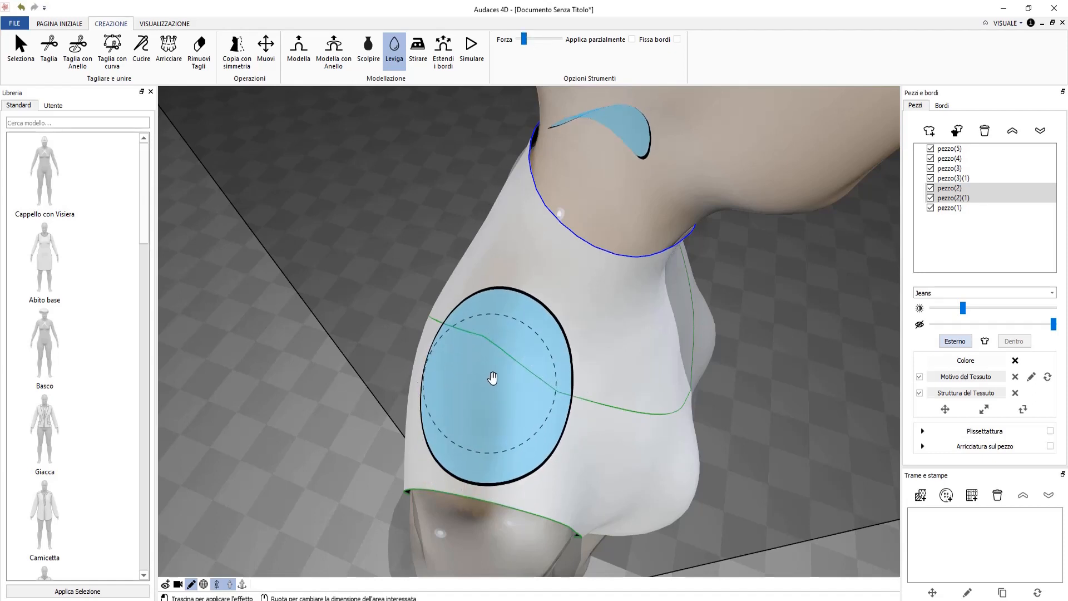
{"action": "mouse_move", "coordinate": [498, 358]}
{"action": "left_mouse_down"}
{"action": "mouse_move", "coordinate": [476, 337]}
{"action": "mouse_move", "coordinate": [553, 356]}
{"action": "mouse_move", "coordinate": [562, 378]}
{"action": "mouse_move", "coordinate": [575, 376]}
{"action": "mouse_move", "coordinate": [453, 328]}
{"action": "mouse_move", "coordinate": [484, 352]}
{"action": "mouse_move", "coordinate": [541, 353]}
{"action": "mouse_move", "coordinate": [545, 382]}
{"action": "mouse_move", "coordinate": [609, 383]}
{"action": "mouse_move", "coordinate": [465, 396]}
{"action": "mouse_move", "coordinate": [489, 339]}
{"action": "mouse_move", "coordinate": [564, 403]}
{"action": "left_mouse_up"}
{"action": "right_click_drag", "start_coordinate": [556, 456], "coordinate": [443, 366]}
{"action": "key", "text": "Escape"}
{"action": "mouse_move", "coordinate": [707, 245]}
{"action": "right_mouse_down"}
{"action": "mouse_move", "coordinate": [616, 342]}
{"action": "mouse_move", "coordinate": [646, 330]}
{"action": "mouse_move", "coordinate": [707, 248]}
{"action": "right_mouse_up"}
Delete neck piece pezzo(2) and rename the bodice piece to 'corpino'.
{"action": "left_click", "coordinate": [595, 249]}
{"action": "key", "text": "Delete"}
{"action": "scroll", "coordinate": [555, 373], "scroll_direction": "down", "scroll_amount": 5}
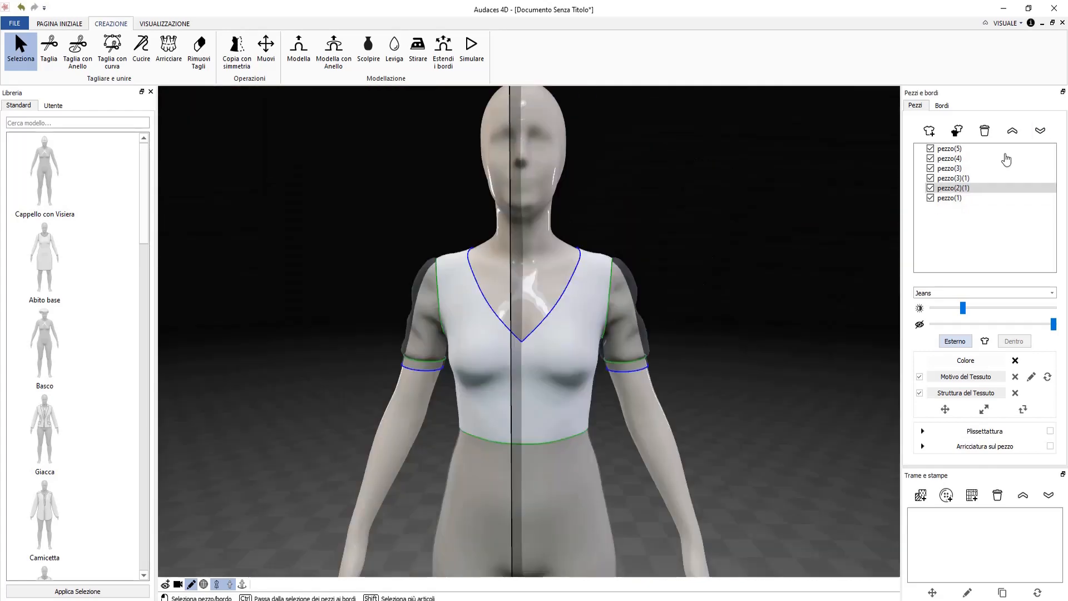
{"action": "left_click", "coordinate": [965, 189]}
{"action": "type", "text": "corpino"}
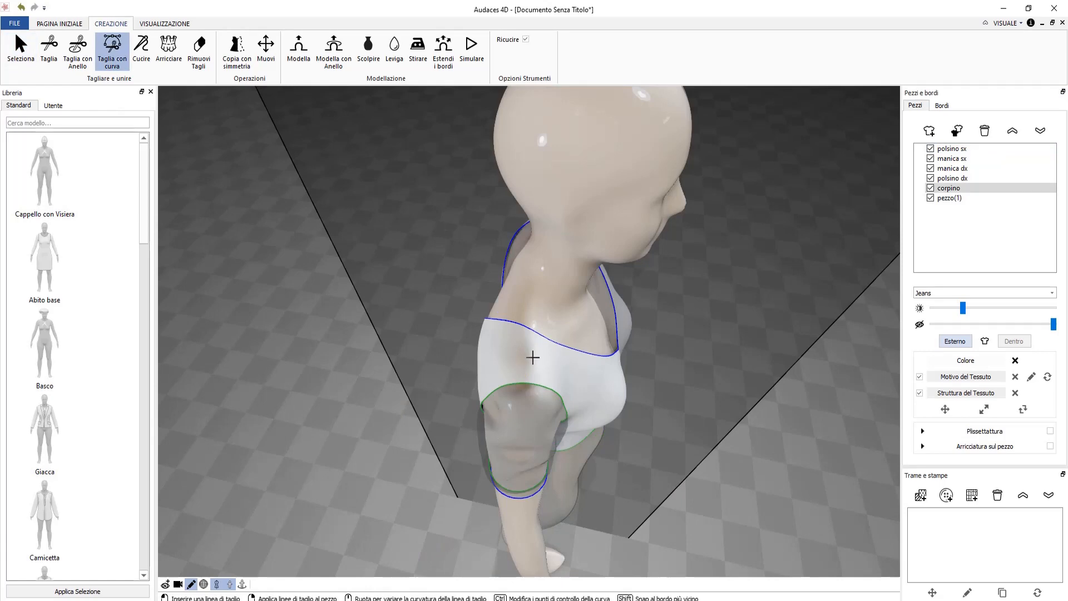
{"action": "scroll", "coordinate": [532, 357], "scroll_direction": "up", "scroll_amount": 3}
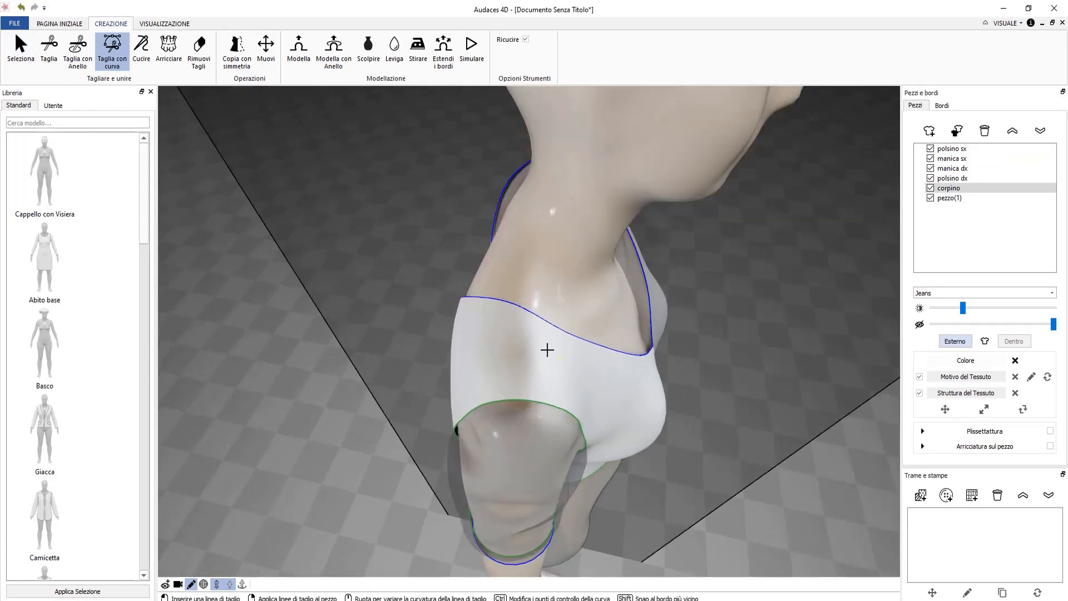
Cut a curved line on the bodice from the neckline edge down to the sleeve seam.
{"action": "right_click_drag", "start_coordinate": [546, 350], "coordinate": [534, 338]}
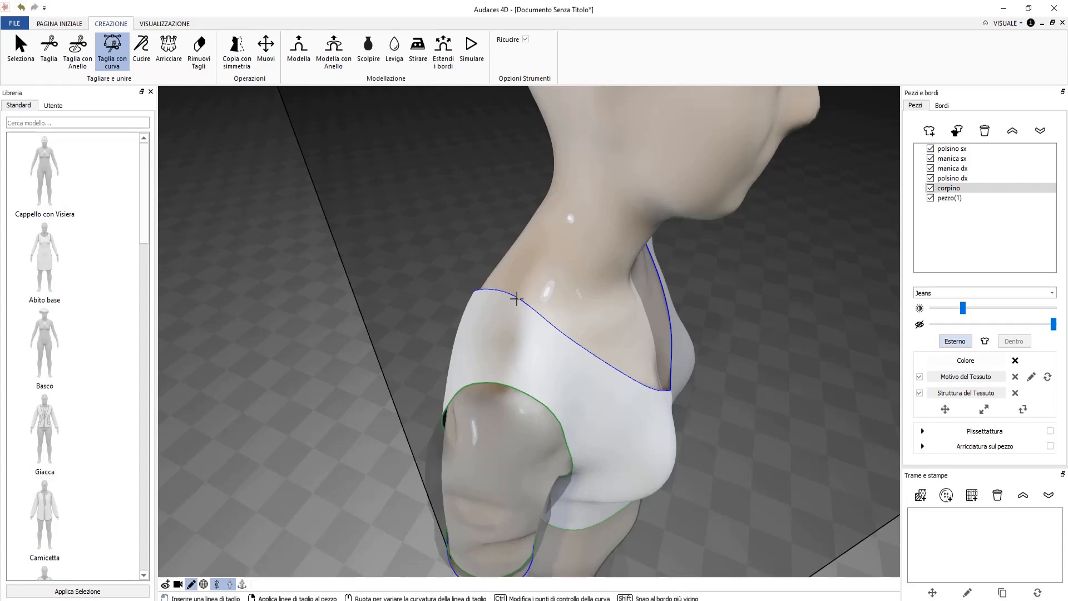
{"action": "left_click", "coordinate": [516, 299]}
{"action": "left_click", "coordinate": [500, 381]}
{"action": "right_click", "coordinate": [516, 369]}
{"action": "key", "text": "Escape"}
{"action": "middle_click_drag", "start_coordinate": [554, 362], "coordinate": [417, 312]}
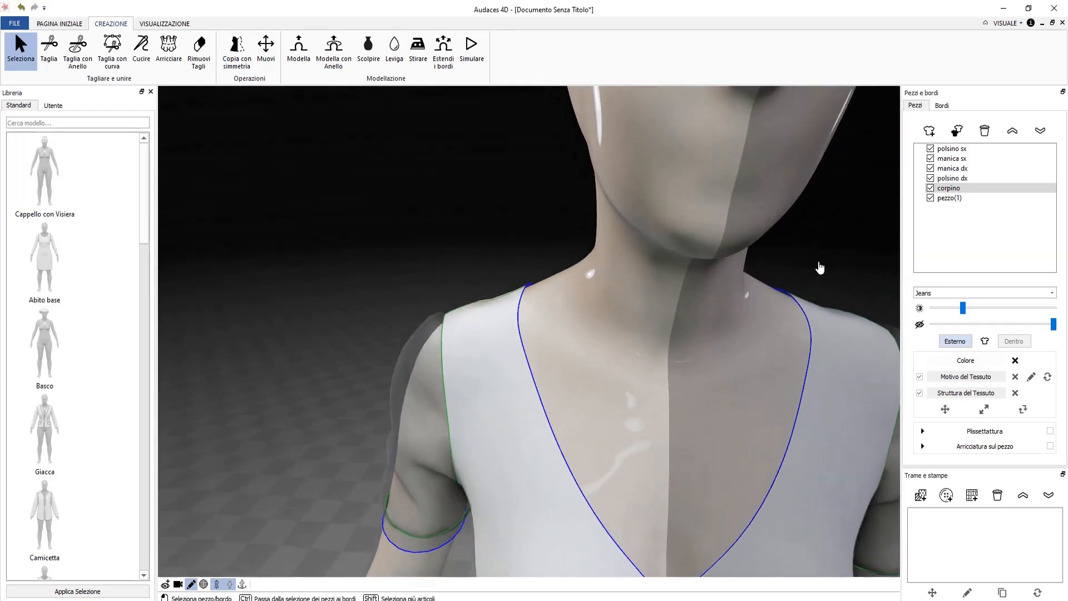
{"action": "mouse_move", "coordinate": [830, 296]}
{"action": "middle_mouse_down"}
{"action": "mouse_move", "coordinate": [775, 372]}
{"action": "mouse_move", "coordinate": [818, 285]}
{"action": "middle_mouse_up"}
{"action": "scroll", "coordinate": [810, 289], "scroll_direction": "down", "scroll_amount": 5}
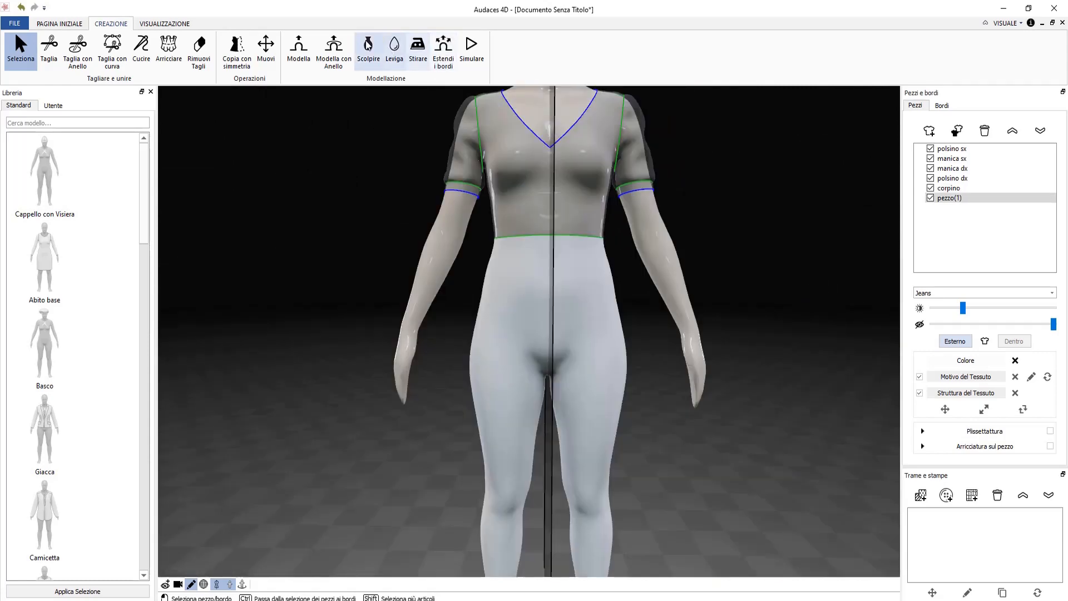
With Modella con Anello and higher Sviluppo Radiale, drag pezzo(1) into a flared above-knee skirt.
{"action": "left_click", "coordinate": [335, 62]}
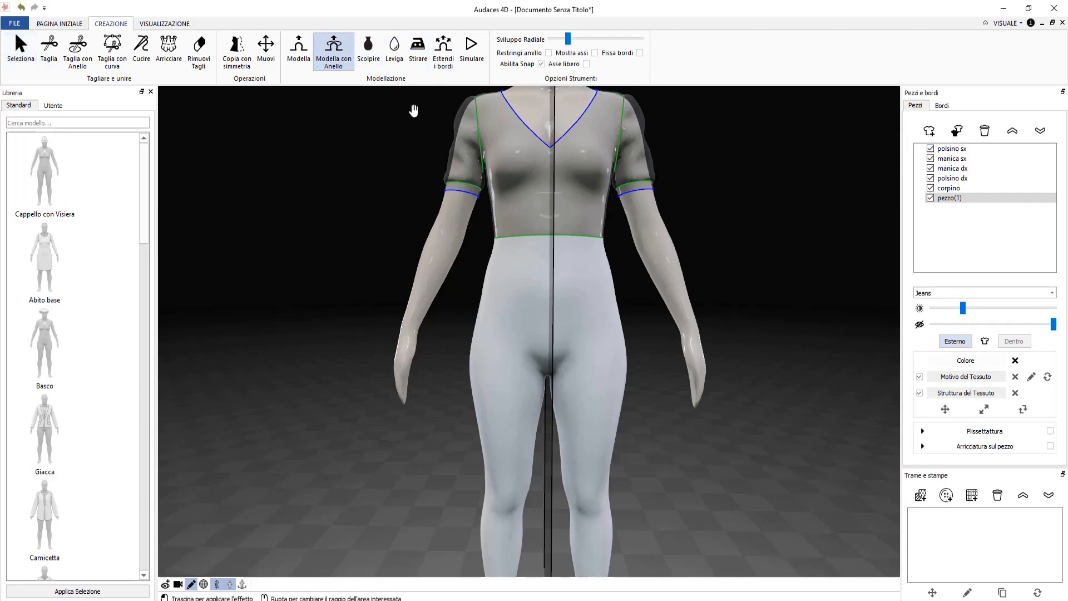
{"action": "mouse_move", "coordinate": [569, 37]}
{"action": "left_mouse_down"}
{"action": "mouse_move", "coordinate": [609, 38]}
{"action": "mouse_move", "coordinate": [562, 47]}
{"action": "left_mouse_up"}
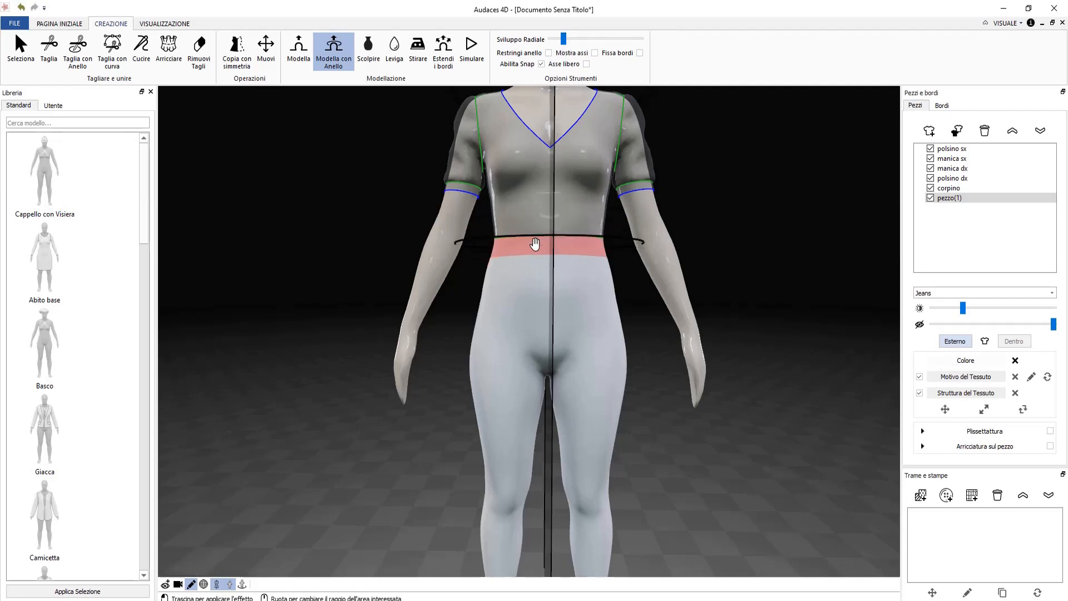
{"action": "left_click_drag", "start_coordinate": [535, 243], "coordinate": [521, 412]}
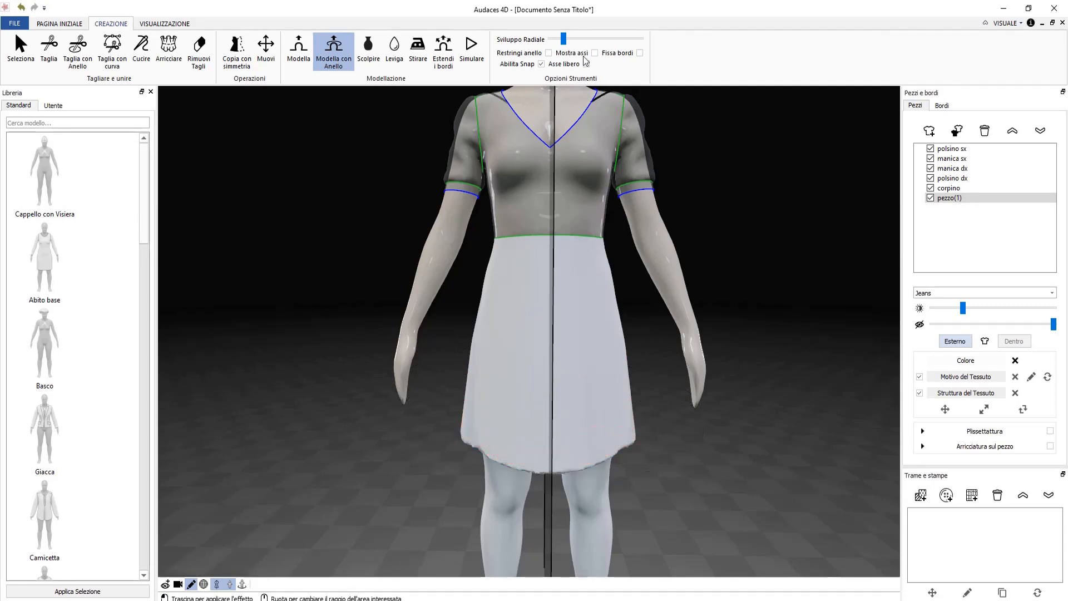
{"action": "left_click_drag", "start_coordinate": [571, 43], "coordinate": [612, 39]}
{"action": "left_click_drag", "start_coordinate": [551, 256], "coordinate": [548, 399]}
{"action": "scroll", "coordinate": [513, 381], "scroll_direction": "down", "scroll_amount": 5}
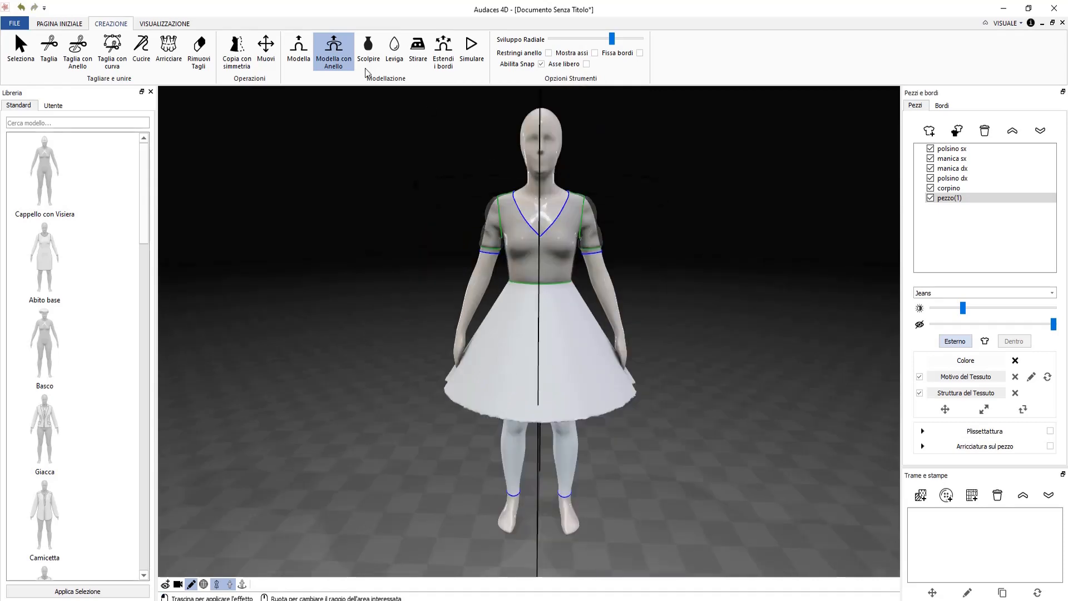
Ring-cut around the skirt hem and delete the leg piece pezzo(1)(1) below it.
{"action": "left_click", "coordinate": [78, 53]}
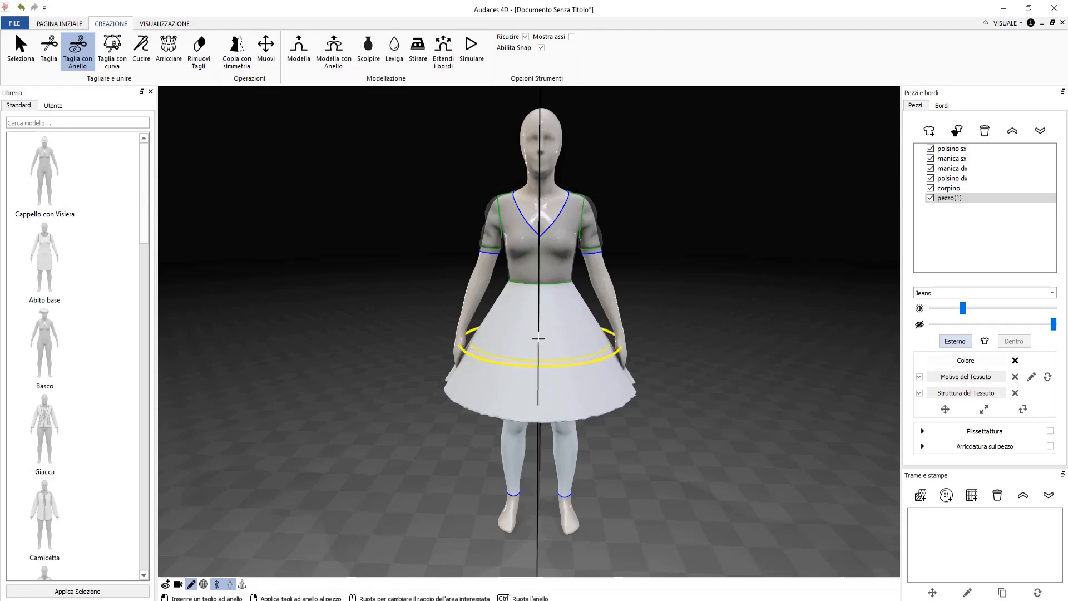
{"action": "scroll", "coordinate": [538, 338], "scroll_direction": "up", "scroll_amount": 3}
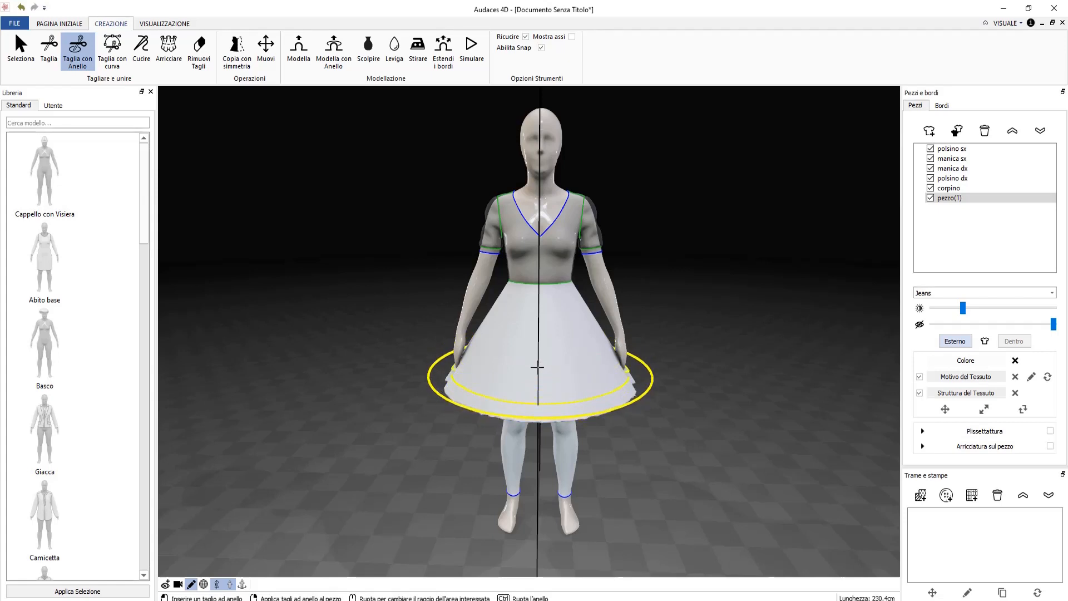
{"action": "left_click", "coordinate": [536, 367]}
{"action": "key", "text": "Escape"}
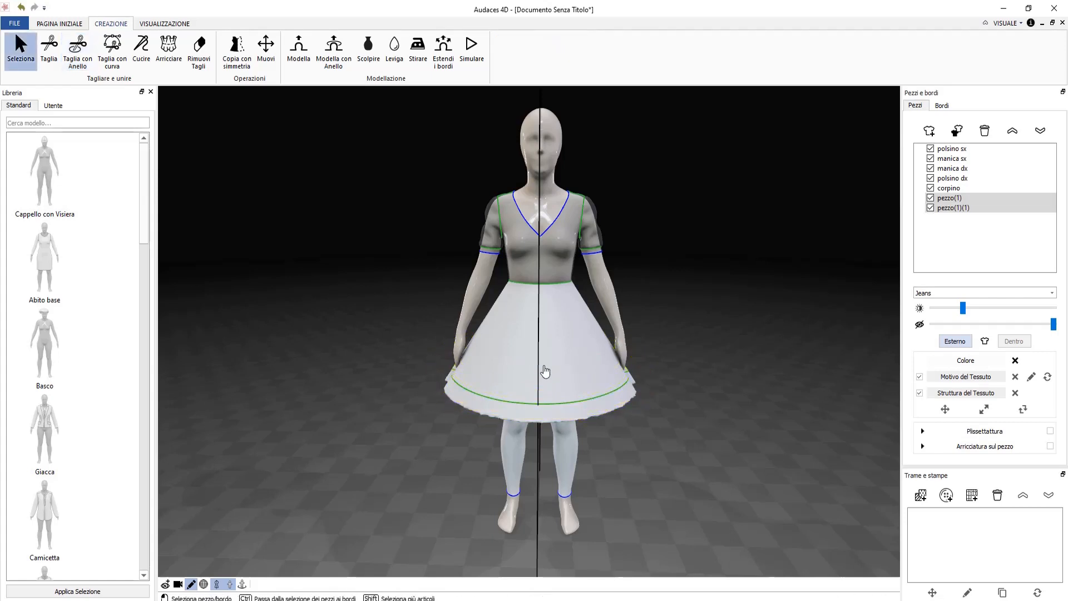
{"action": "left_click", "coordinate": [568, 409]}
{"action": "key", "text": "Delete"}
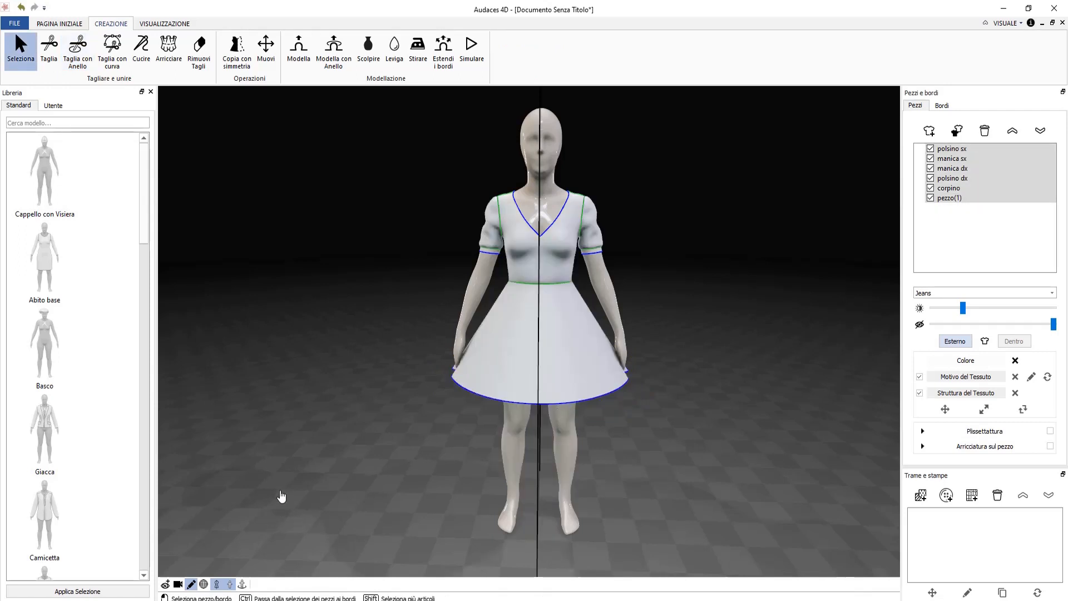
From a rear view, cut a curved line from the back V-neck tip down to the waist.
{"action": "left_click_drag", "start_coordinate": [289, 501], "coordinate": [332, 503]}
{"action": "right_click_drag", "start_coordinate": [377, 499], "coordinate": [517, 477]}
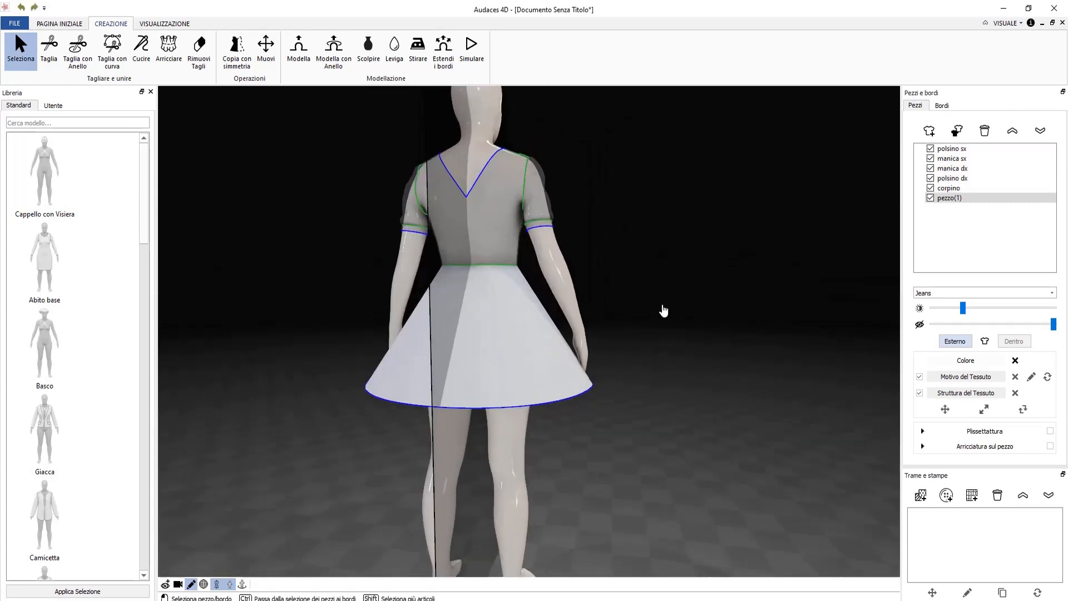
{"action": "right_click_drag", "start_coordinate": [663, 311], "coordinate": [688, 315]}
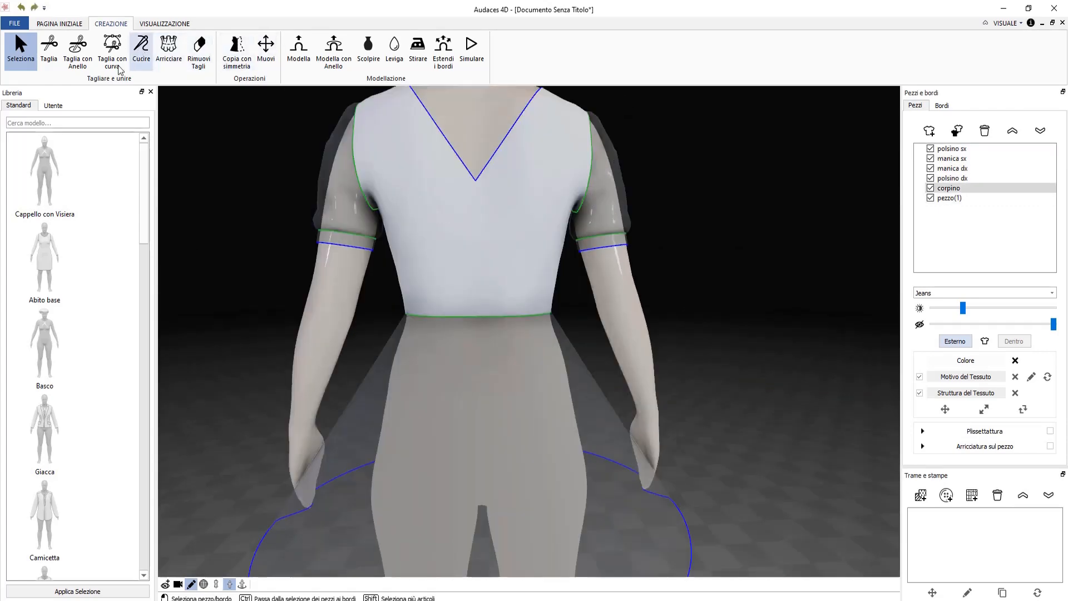
{"action": "left_click", "coordinate": [102, 53]}
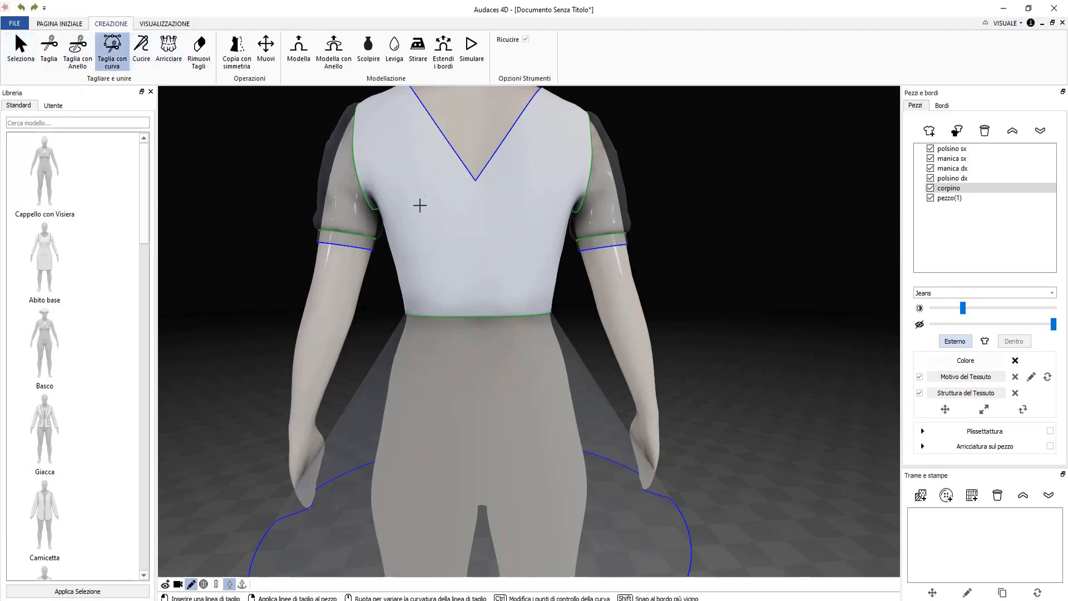
{"action": "scroll", "coordinate": [481, 181], "scroll_direction": "up", "scroll_amount": 2}
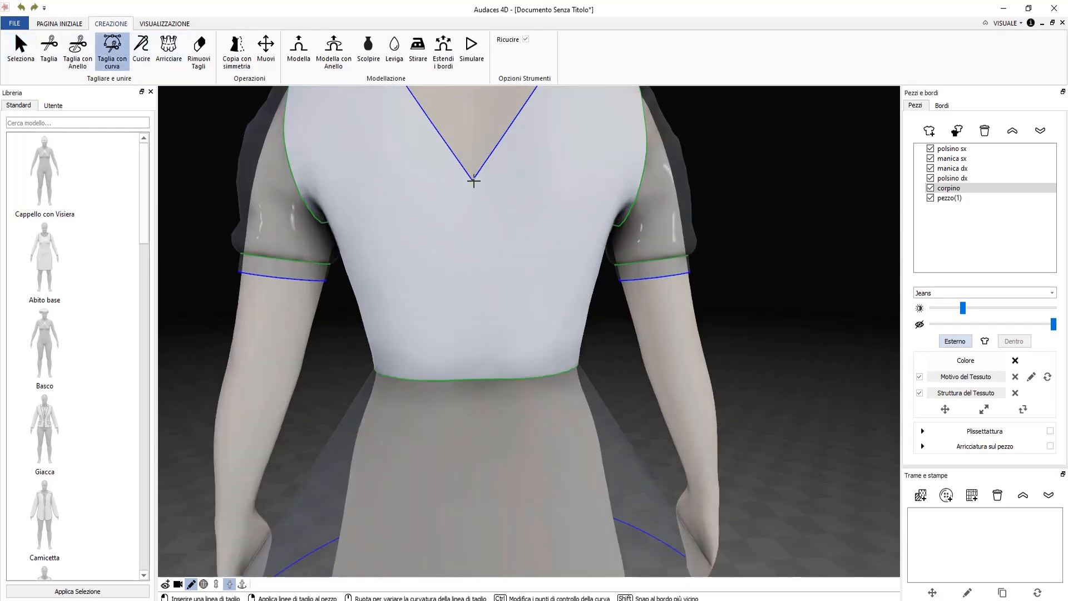
{"action": "left_click", "coordinate": [473, 181]}
{"action": "right_click", "coordinate": [505, 339]}
{"action": "middle_click_drag", "start_coordinate": [488, 382], "coordinate": [501, 432]}
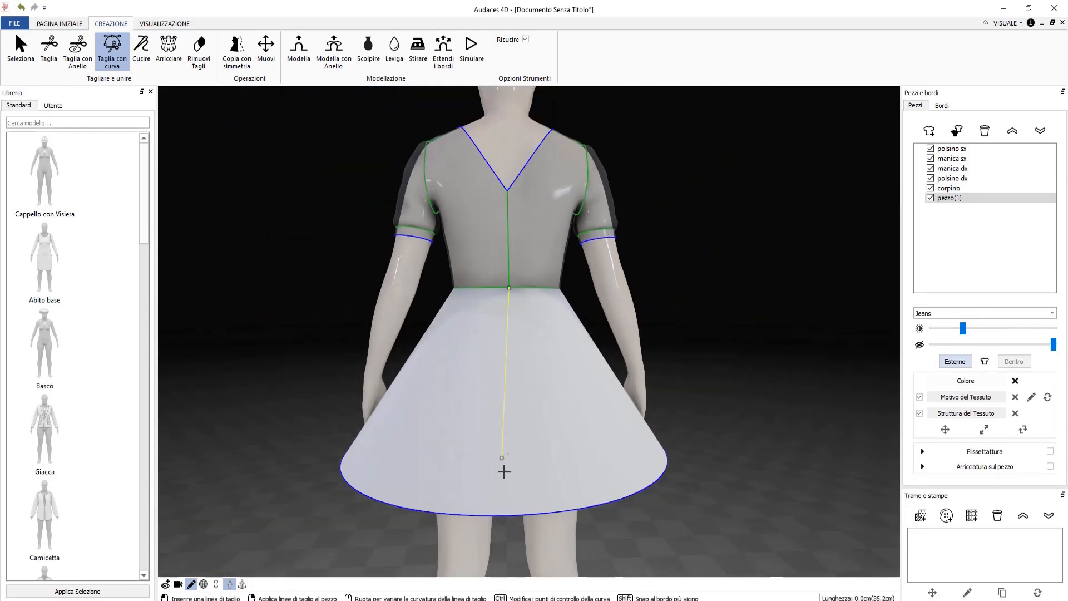
Extend the back cut line down to the skirt hem and hide the mannequin.
{"action": "left_click", "coordinate": [505, 514]}
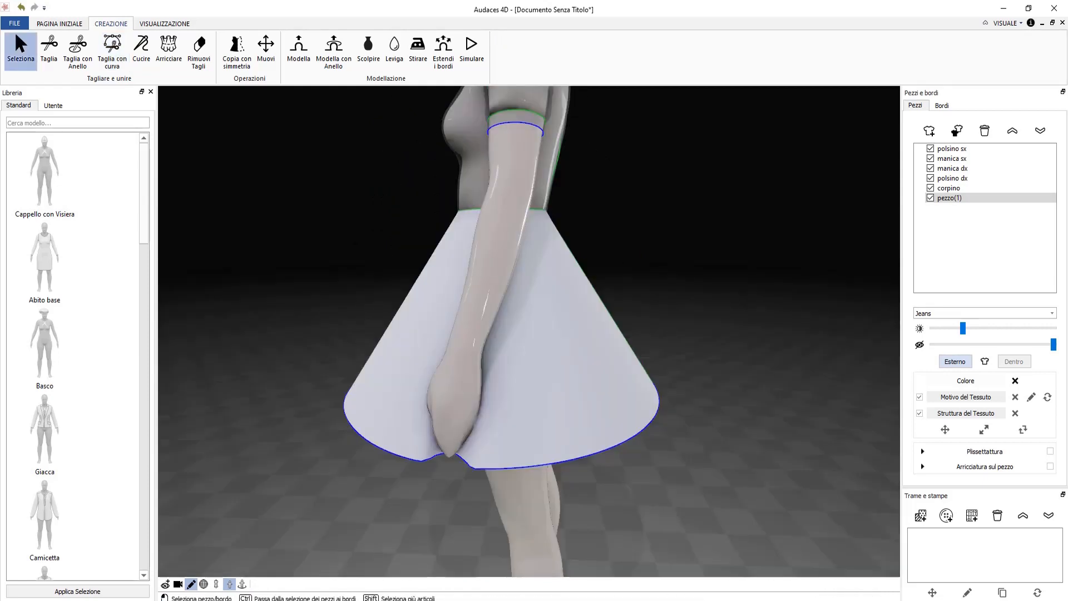
{"action": "left_click", "coordinate": [230, 586]}
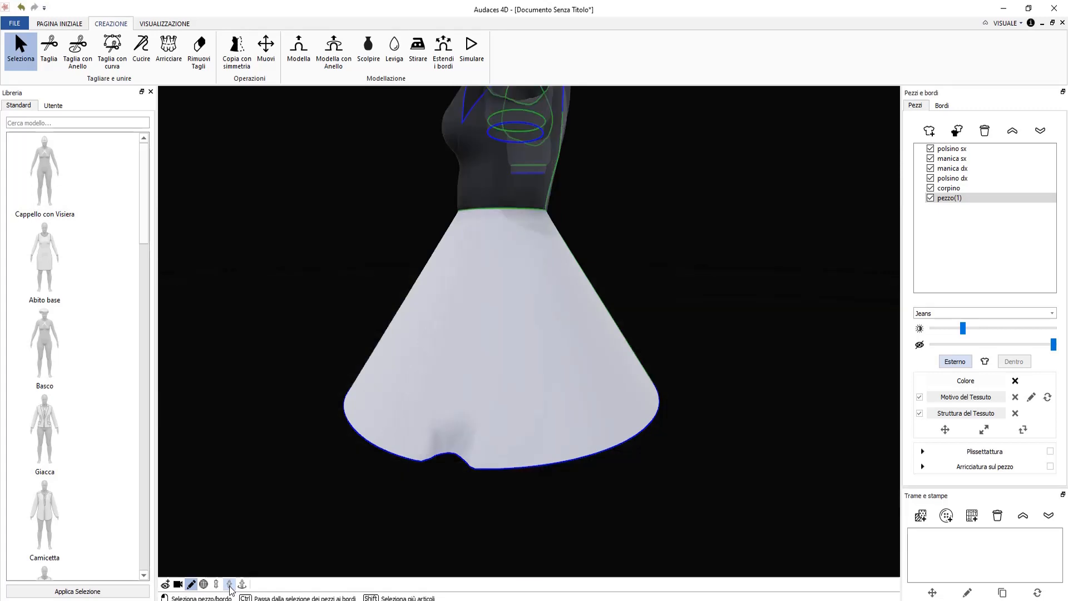
{"action": "left_click", "coordinate": [511, 197]}
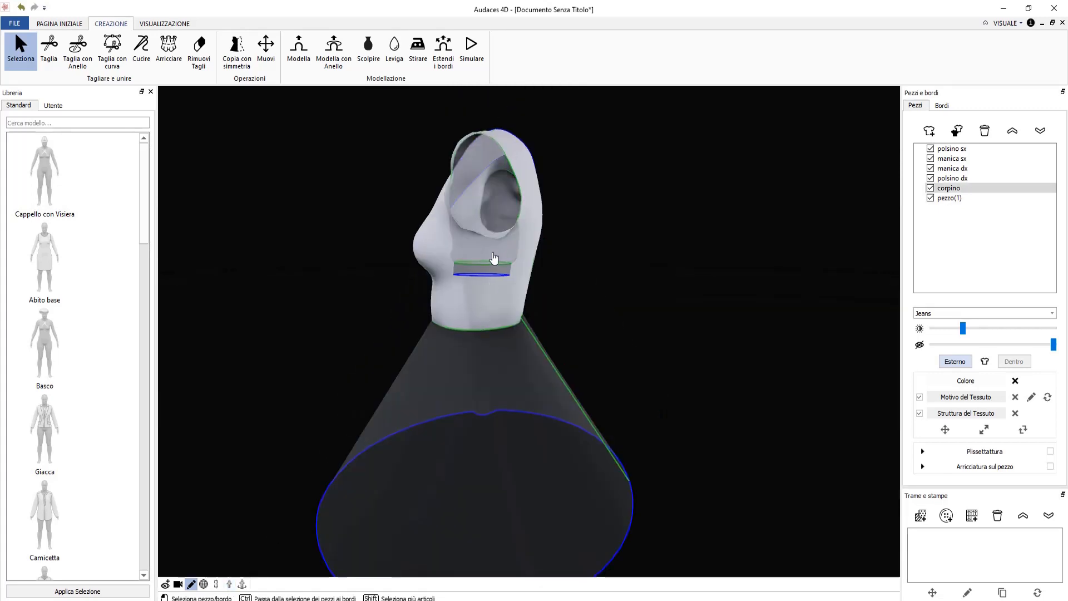
{"action": "scroll", "coordinate": [494, 257], "scroll_direction": "up", "scroll_amount": 5}
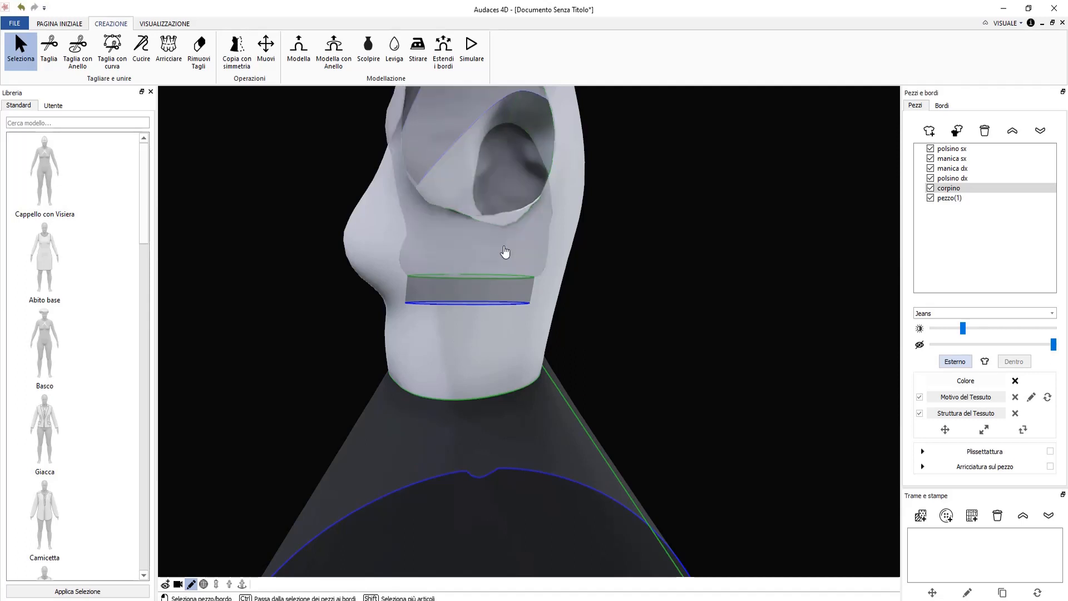
Hide manica sx and polsino sx, then select corpino and pezzo(1) together.
{"action": "left_click", "coordinate": [508, 239]}
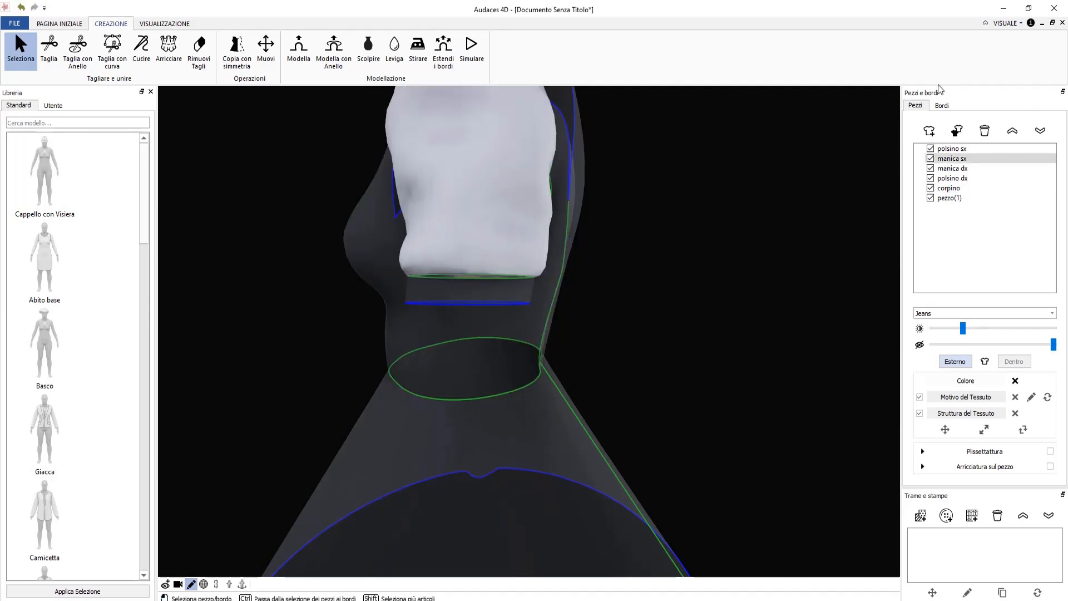
{"action": "left_click", "coordinate": [931, 158]}
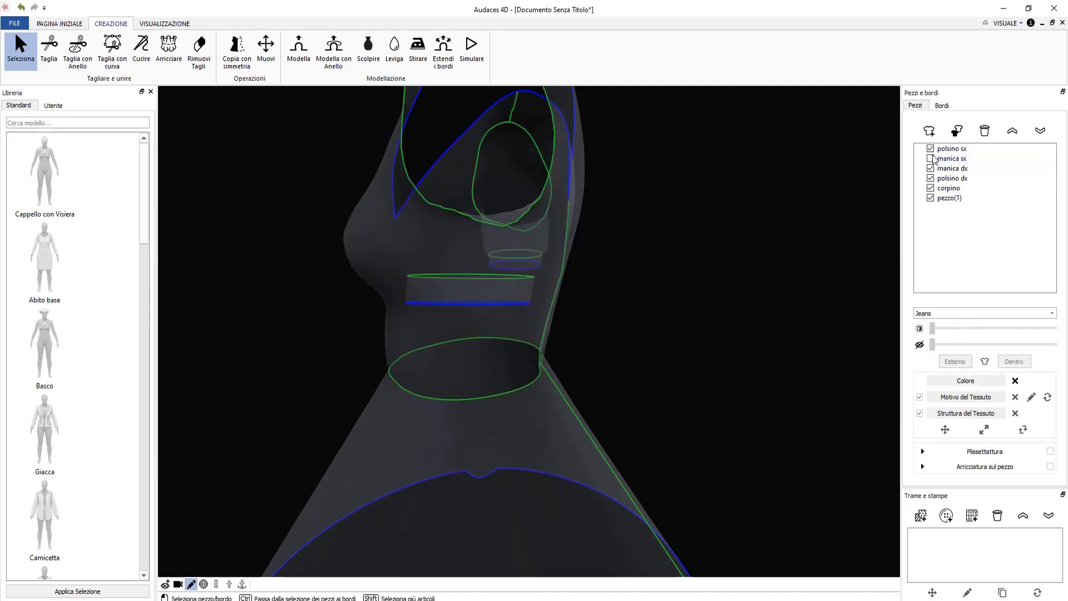
{"action": "left_click", "coordinate": [931, 149]}
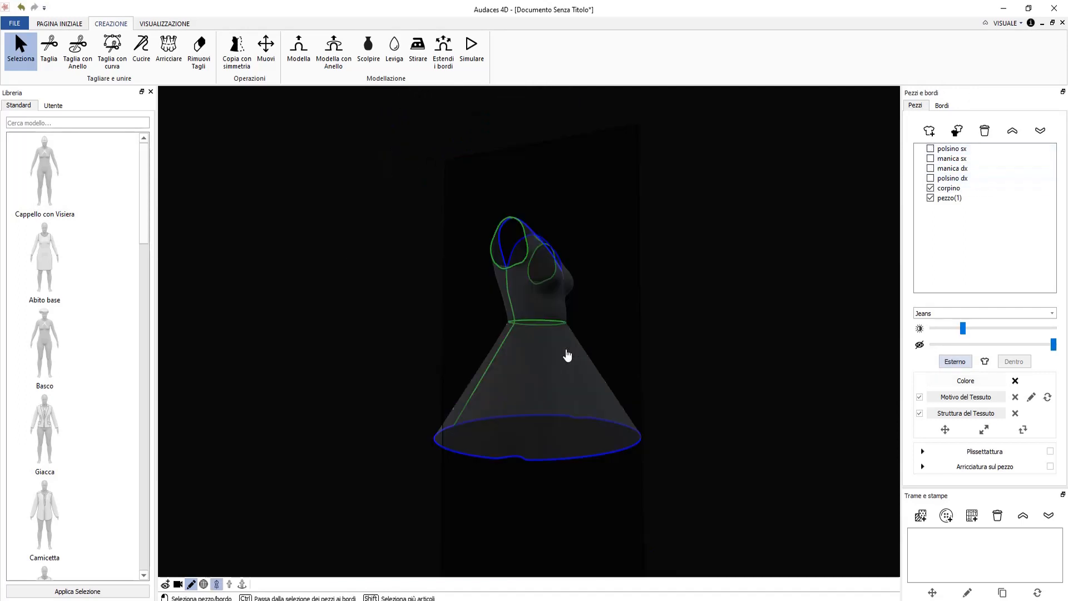
{"action": "left_click", "coordinate": [528, 311]}
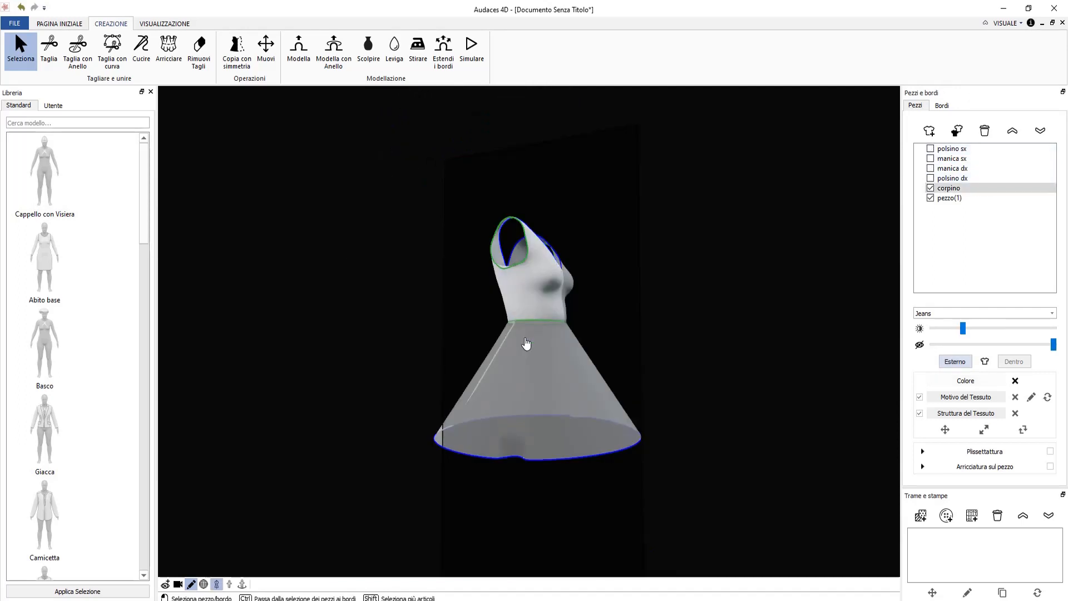
{"action": "left_click", "coordinate": [526, 343], "text": "shift"}
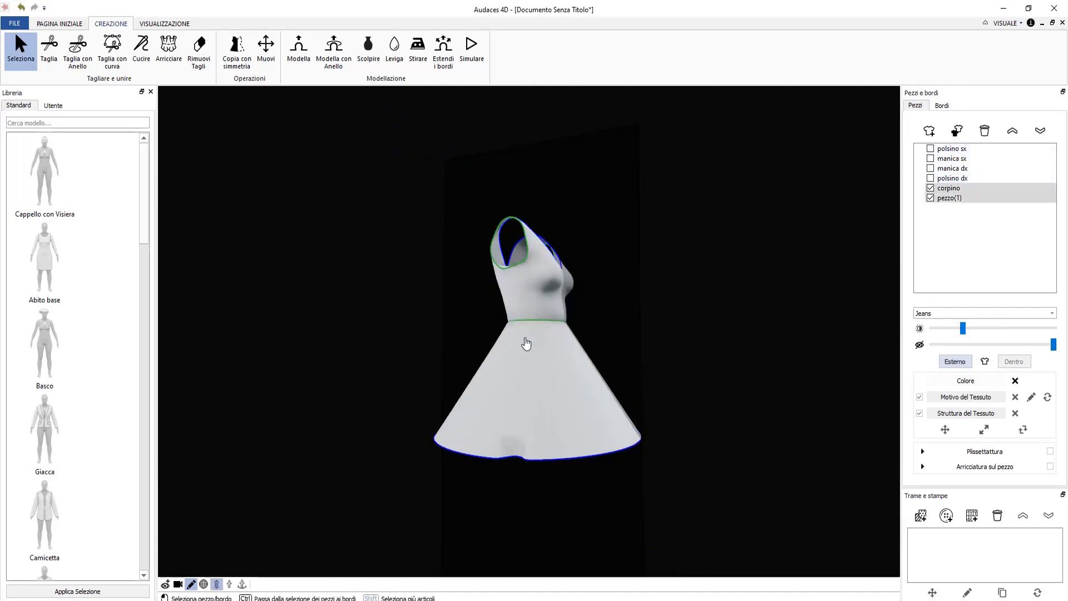
Tilt a Taglia con Anello ring steeply to cut vertically through the bodice and skirt.
{"action": "left_click", "coordinate": [78, 49]}
{"action": "scroll", "coordinate": [486, 326], "scroll_direction": "up", "scroll_amount": 10}
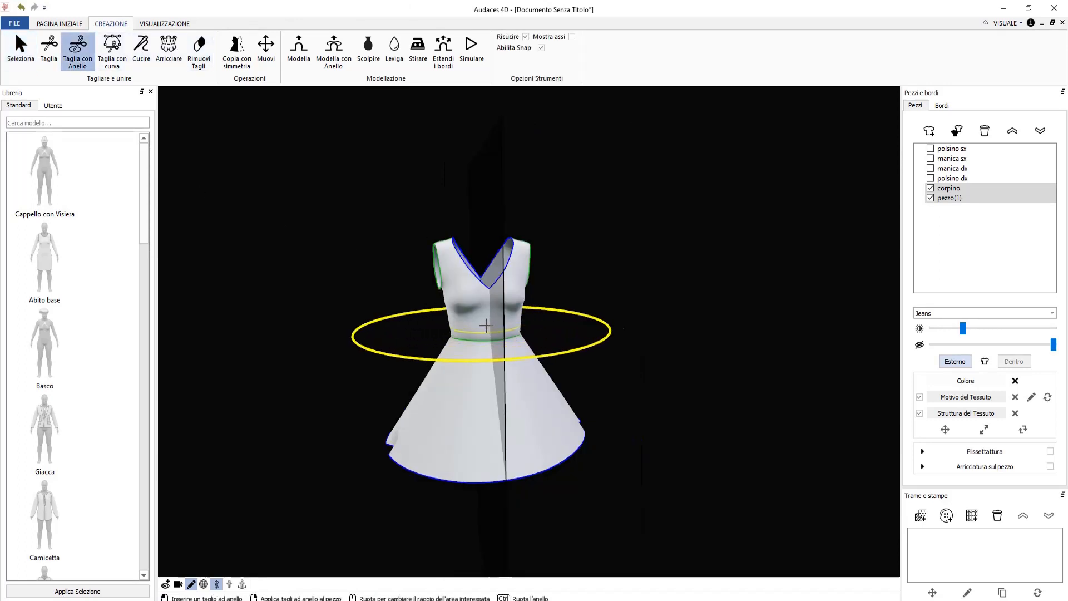
{"action": "key", "text": "ctrl"}
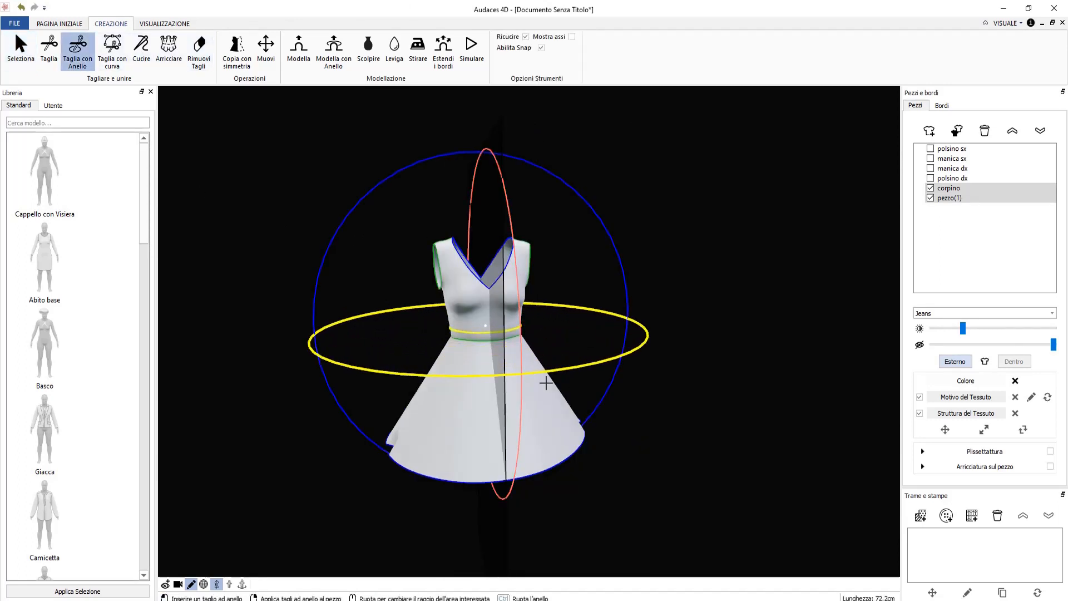
{"action": "left_click_drag", "start_coordinate": [523, 373], "coordinate": [481, 107], "text": "ctrl"}
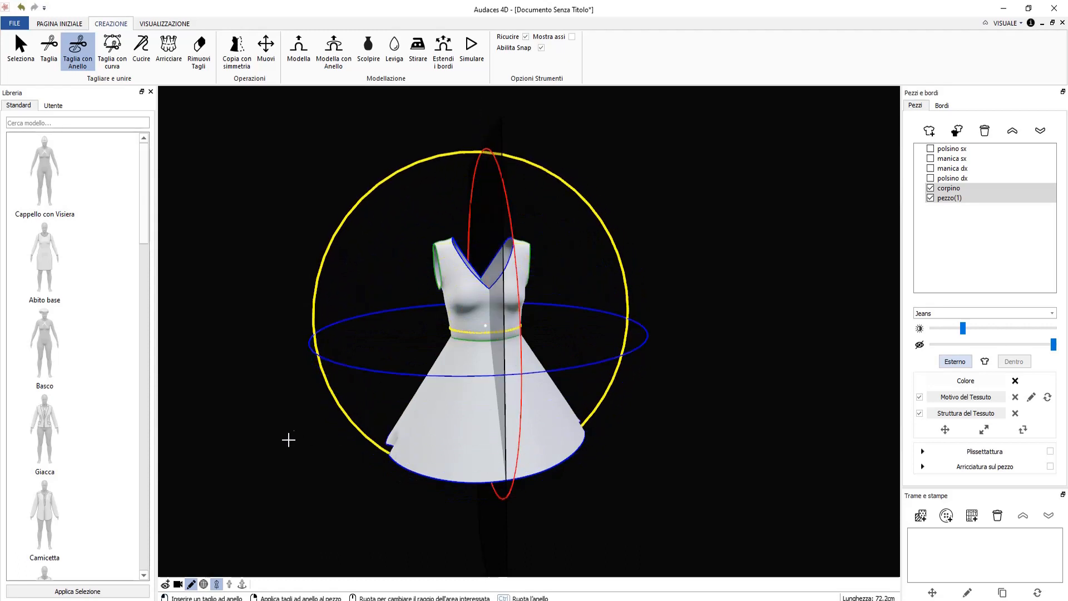
{"action": "right_click_drag", "start_coordinate": [289, 439], "coordinate": [427, 391], "text": "ctrl"}
{"action": "mouse_move", "coordinate": [539, 181]}
{"action": "left_mouse_down", "text": "ctrl"}
{"action": "mouse_move", "coordinate": [514, 185]}
{"action": "mouse_move", "coordinate": [545, 180]}
{"action": "left_mouse_up", "text": "ctrl"}
{"action": "right_click_drag", "start_coordinate": [551, 321], "coordinate": [464, 316]}
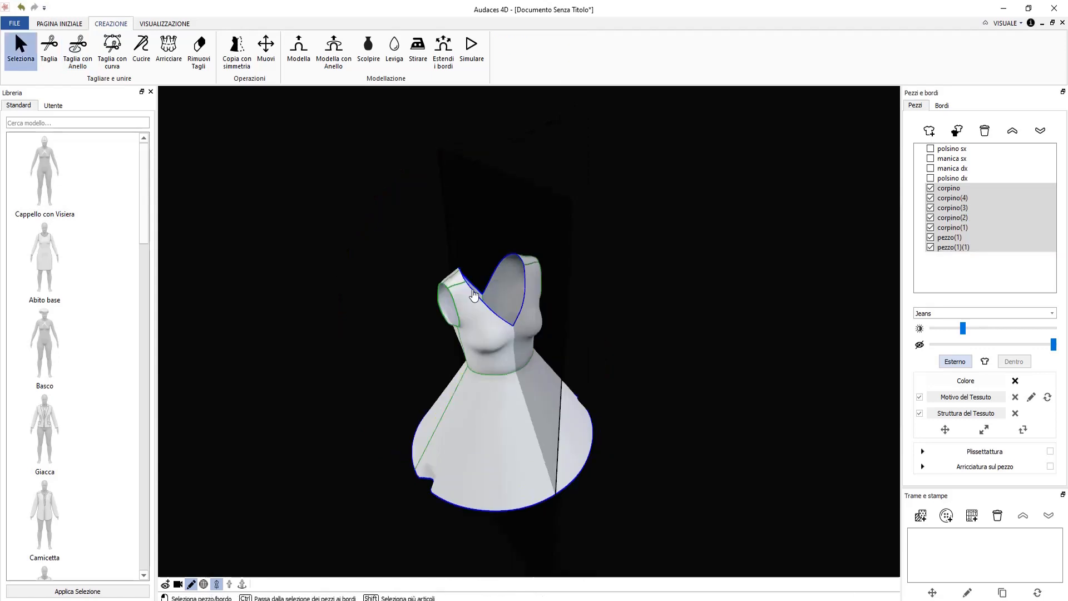
Remove the shoulder seam from the bodice with Rimuovi Tagli.
{"action": "scroll", "coordinate": [473, 294], "scroll_direction": "up", "scroll_amount": 2}
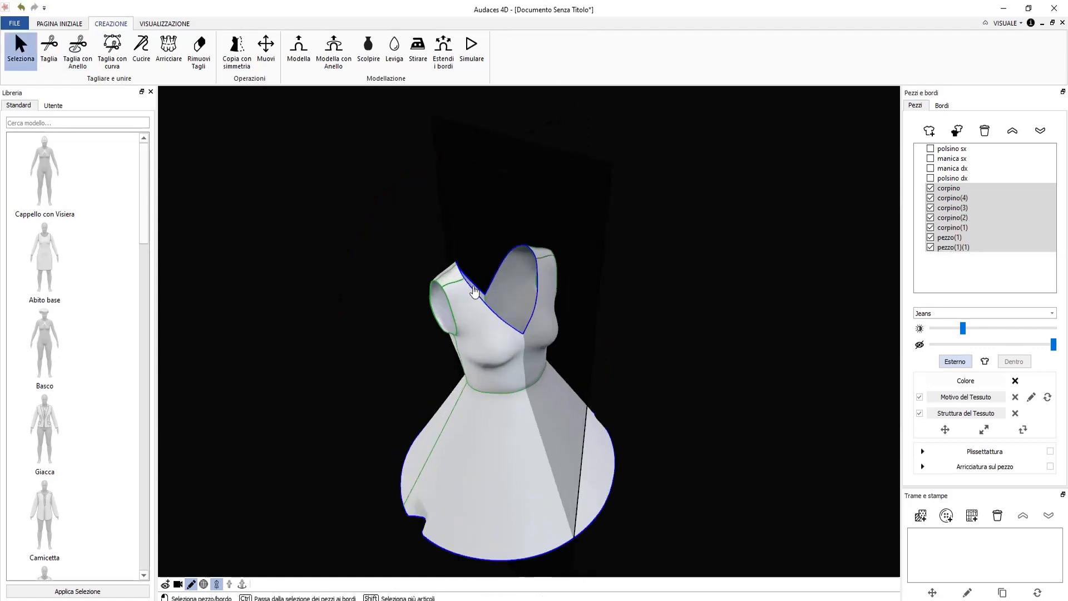
{"action": "scroll", "coordinate": [474, 290], "scroll_direction": "up", "scroll_amount": 2}
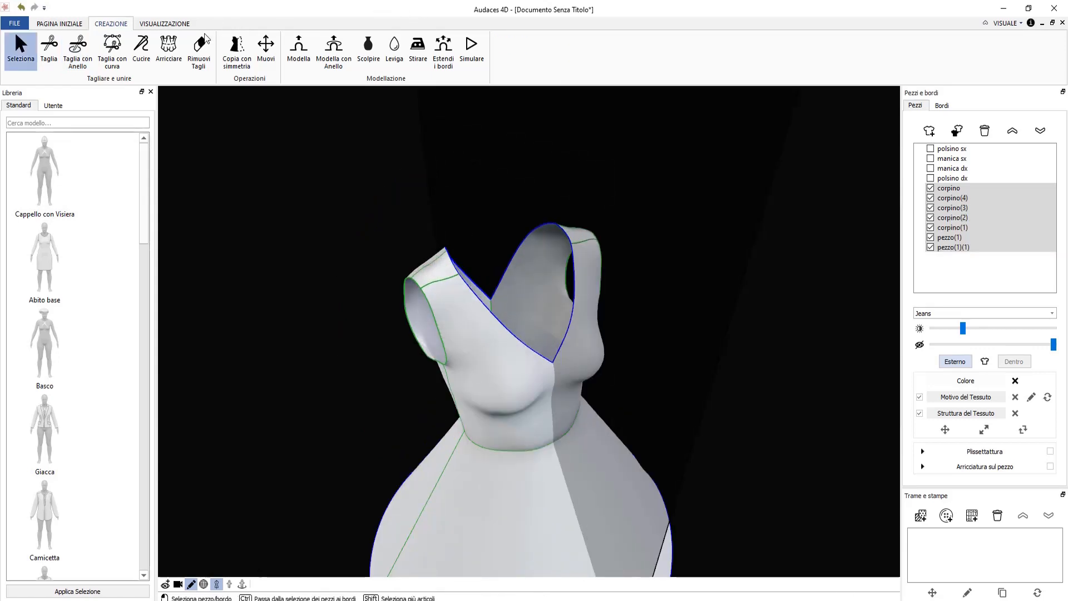
{"action": "left_click", "coordinate": [200, 49]}
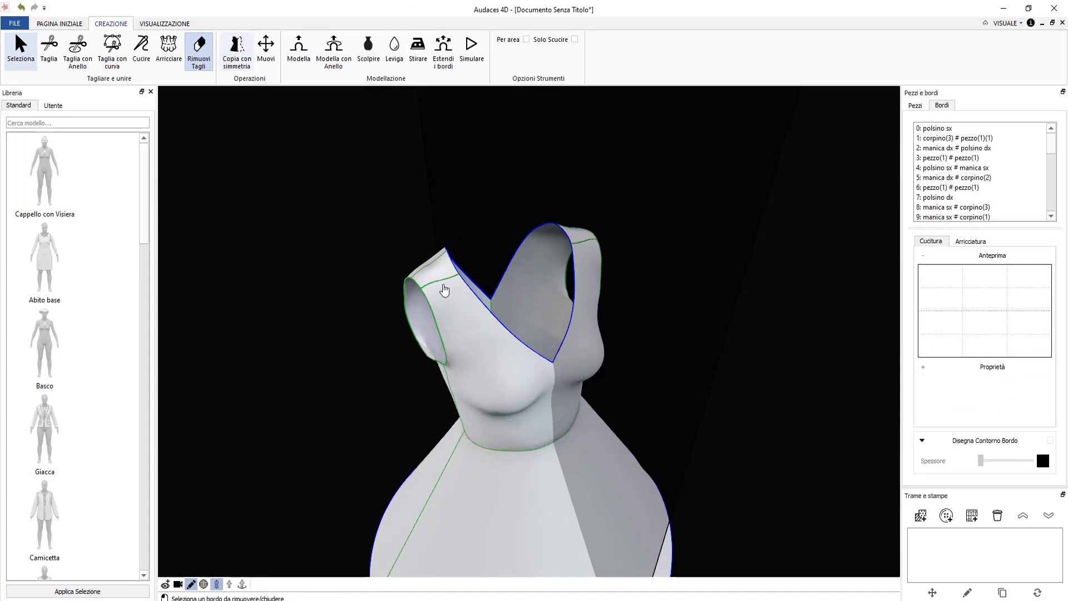
{"action": "left_click", "coordinate": [444, 288]}
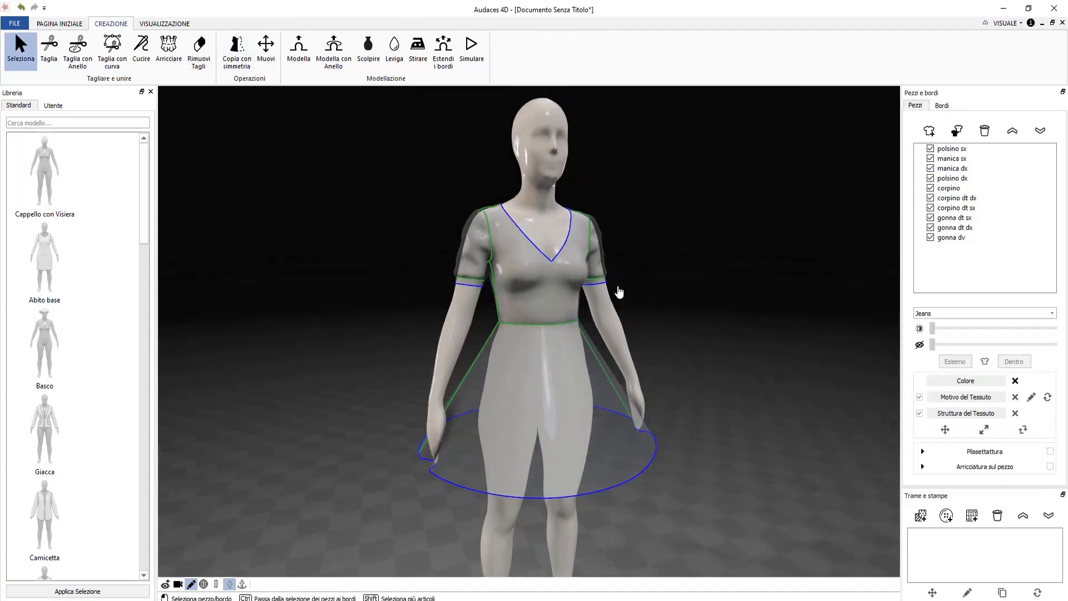
Select the three skirt panels: gonna dv, gonna dt dx and gonna dt sx.
{"action": "middle_click_drag", "start_coordinate": [619, 292], "coordinate": [612, 286]}
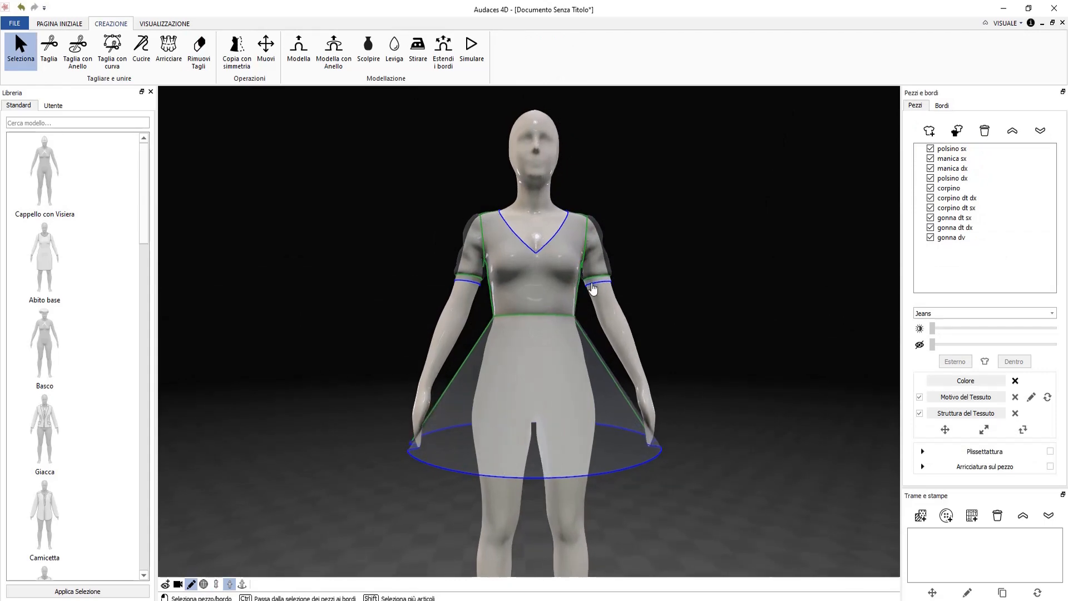
{"action": "left_click", "coordinate": [527, 384]}
{"action": "middle_click_drag", "start_coordinate": [278, 394], "coordinate": [429, 380]}
{"action": "left_click", "coordinate": [515, 389], "text": "shift"}
{"action": "left_click", "coordinate": [477, 391], "text": "shift"}
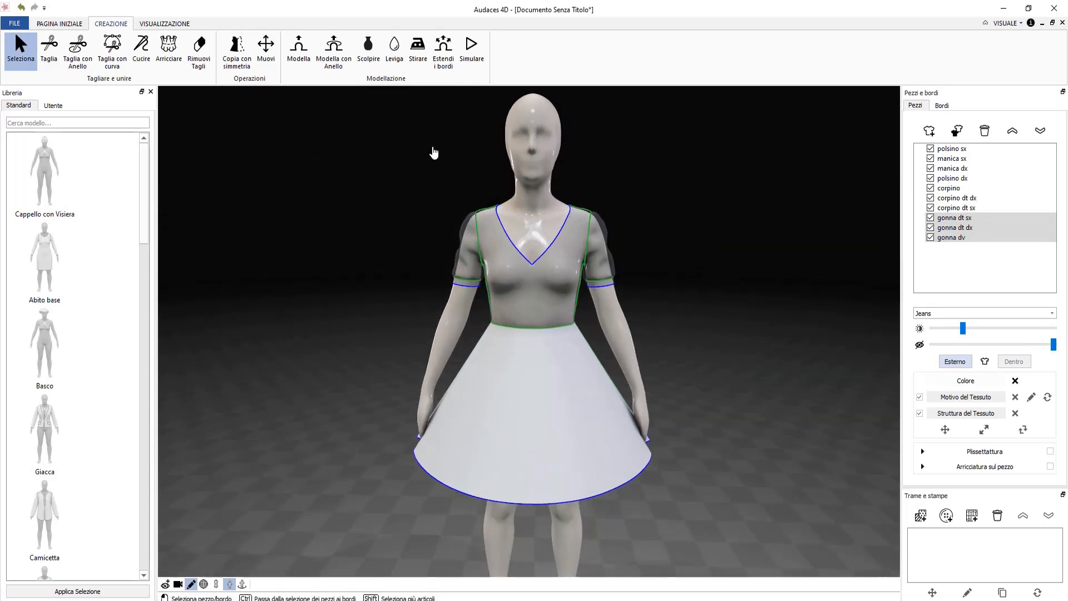
Drag a Modella con Anello ring at the hem to flare the skirt and lengthen it past the knees.
{"action": "left_click", "coordinate": [471, 56]}
{"action": "left_click", "coordinate": [337, 60]}
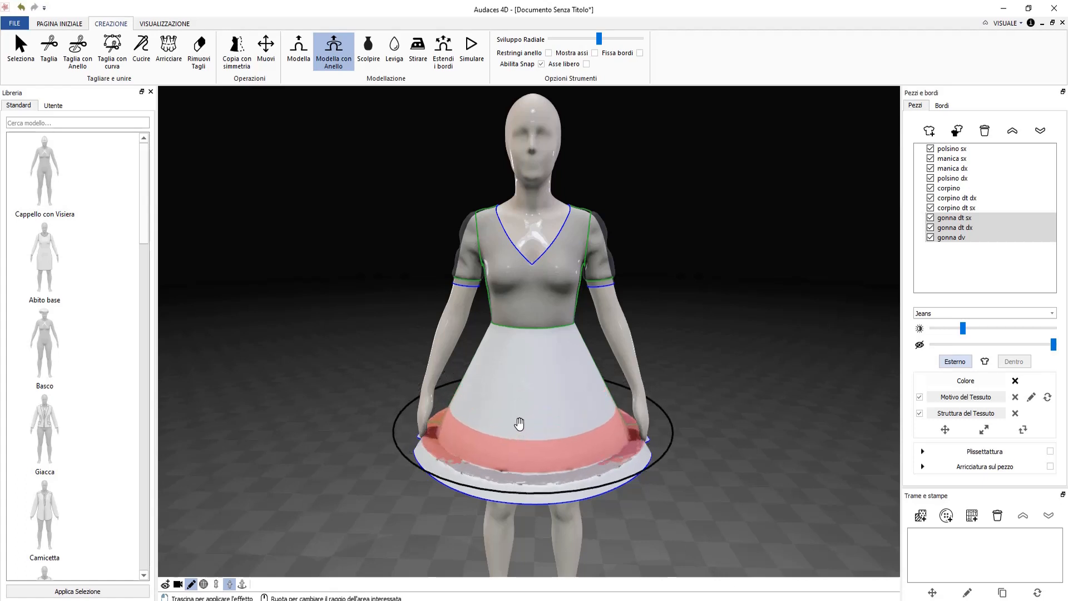
{"action": "left_click_drag", "start_coordinate": [518, 423], "coordinate": [696, 395]}
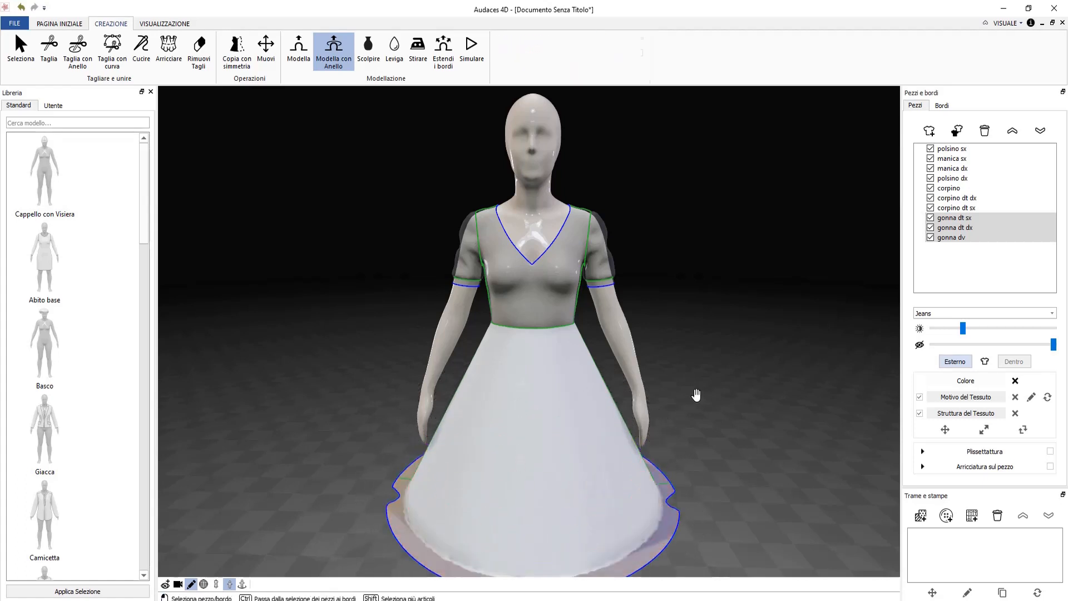
{"action": "key", "text": "Escape"}
{"action": "scroll", "coordinate": [697, 399], "scroll_direction": "down", "scroll_amount": 4}
{"action": "right_click_drag", "start_coordinate": [332, 486], "coordinate": [336, 462]}
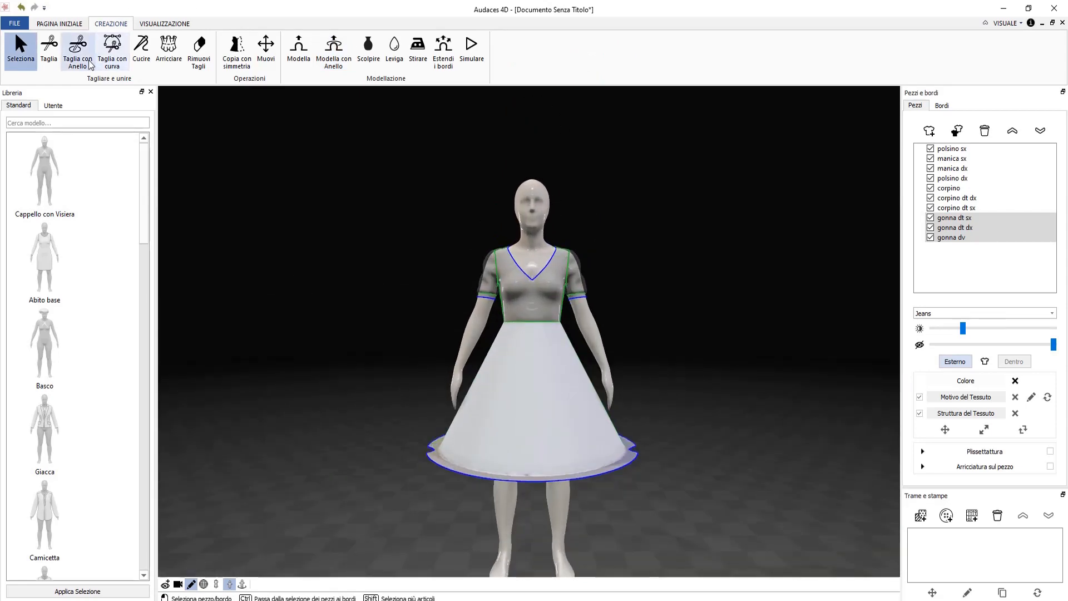
Ring-cut the skirt near its hem and delete the front and both back hem pieces.
{"action": "left_click", "coordinate": [74, 61]}
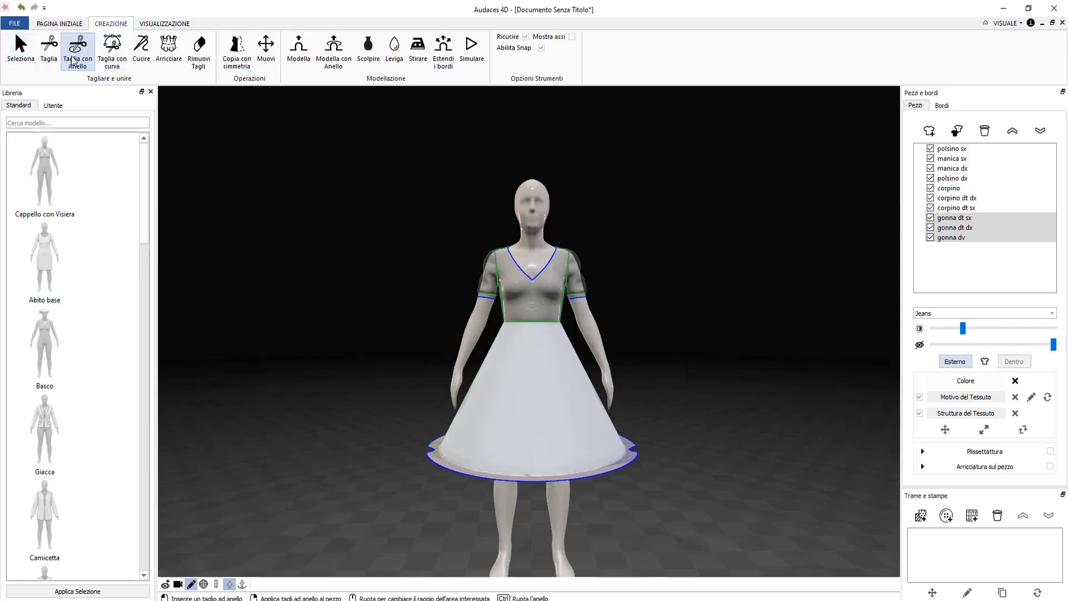
{"action": "scroll", "coordinate": [532, 332], "scroll_direction": "up", "scroll_amount": 6}
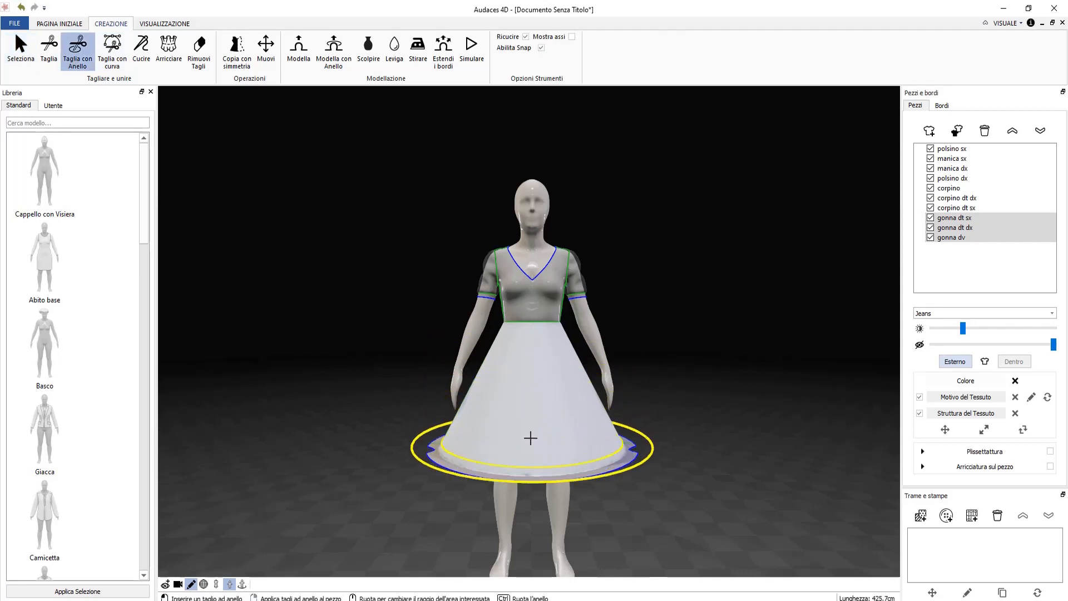
{"action": "left_click", "coordinate": [530, 438]}
{"action": "key", "text": "Escape"}
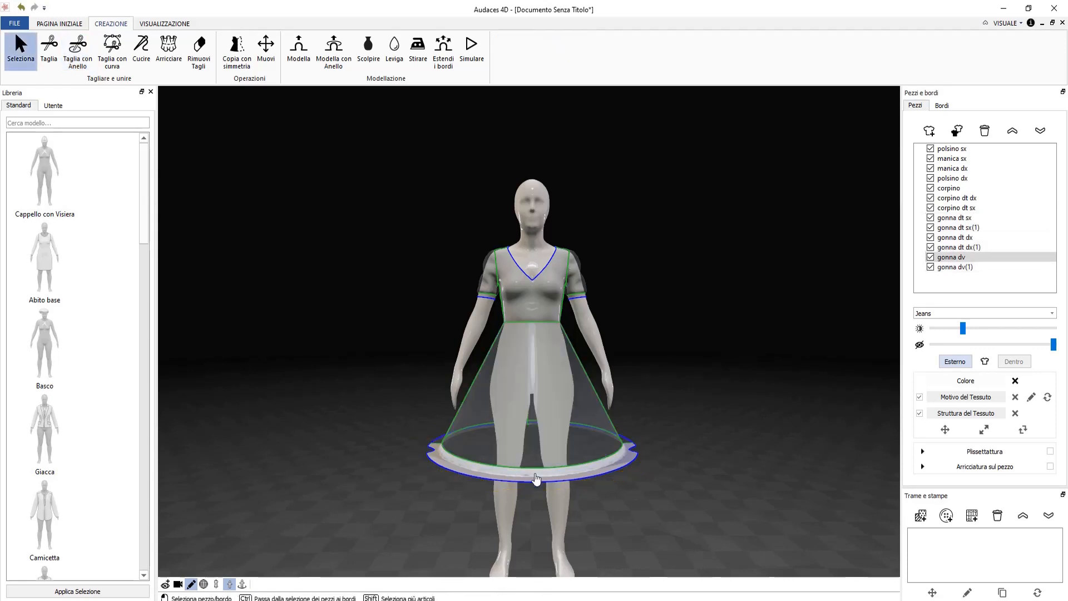
{"action": "key", "text": "Delete"}
{"action": "right_click_drag", "start_coordinate": [384, 497], "coordinate": [593, 441]}
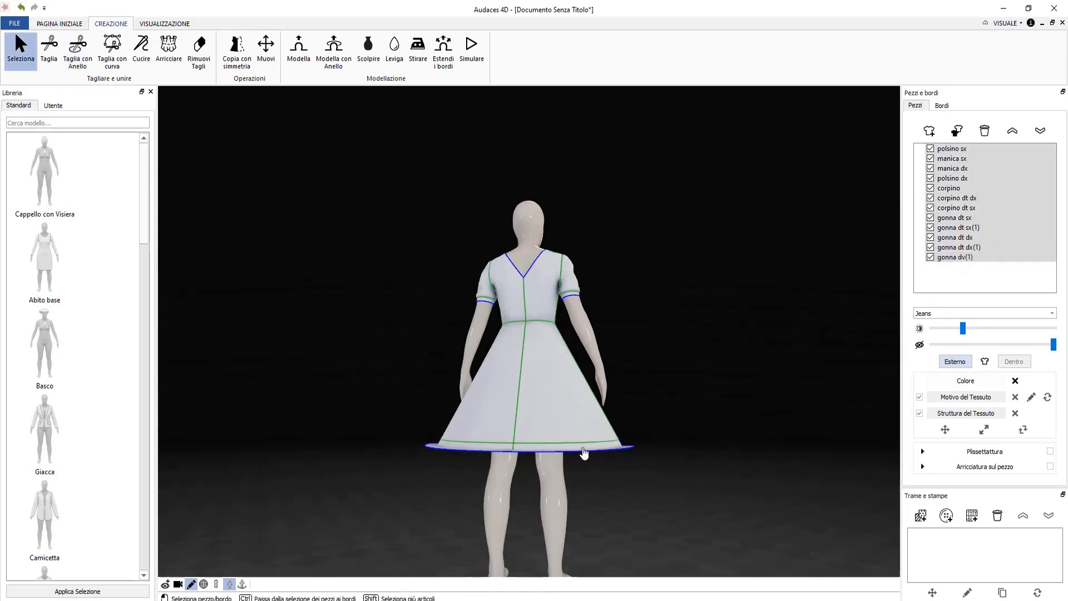
{"action": "left_click", "coordinate": [583, 449]}
{"action": "key", "text": "Delete"}
{"action": "left_click", "coordinate": [500, 448]}
{"action": "key", "text": "Delete"}
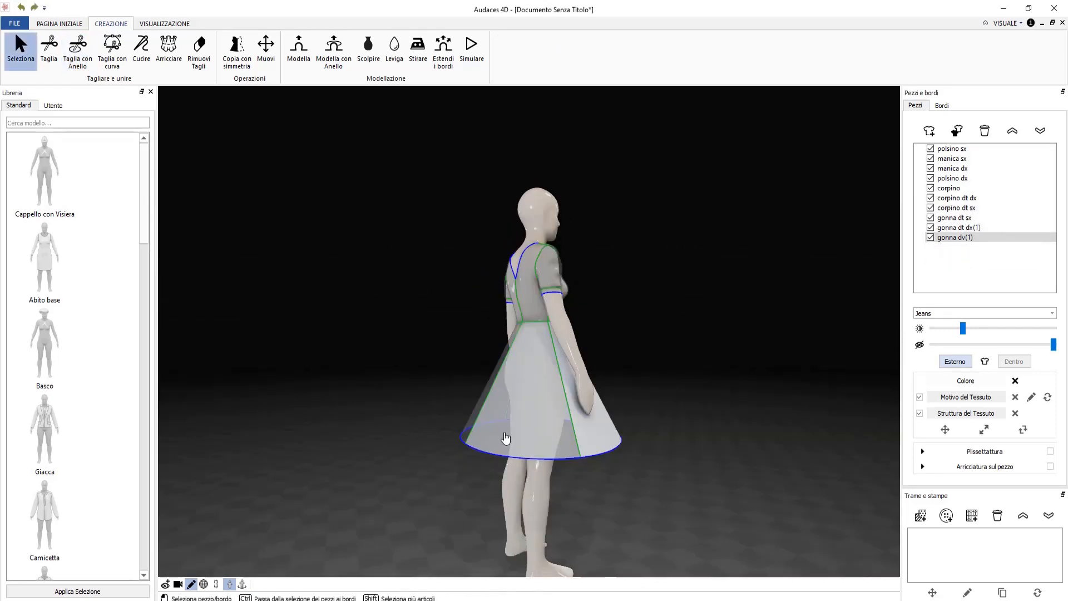
Select the three remaining skirt panels and start the cloth simulation so they drop.
{"action": "left_click", "coordinate": [506, 437]}
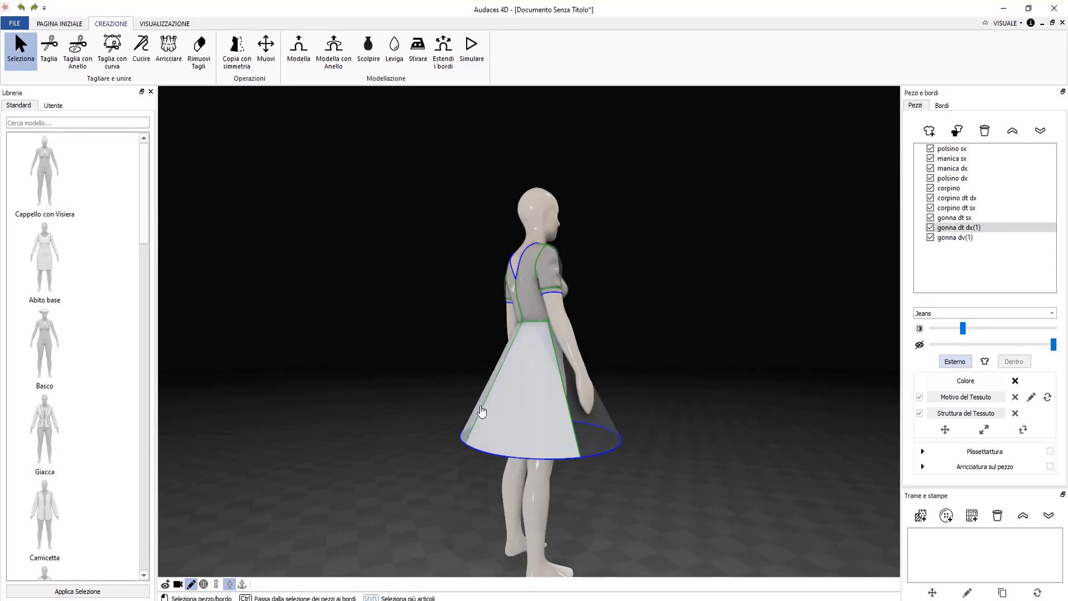
{"action": "left_click", "coordinate": [479, 411], "text": "shift"}
{"action": "left_click", "coordinate": [578, 408], "text": "shift"}
{"action": "right_click_drag", "start_coordinate": [644, 439], "coordinate": [427, 450]}
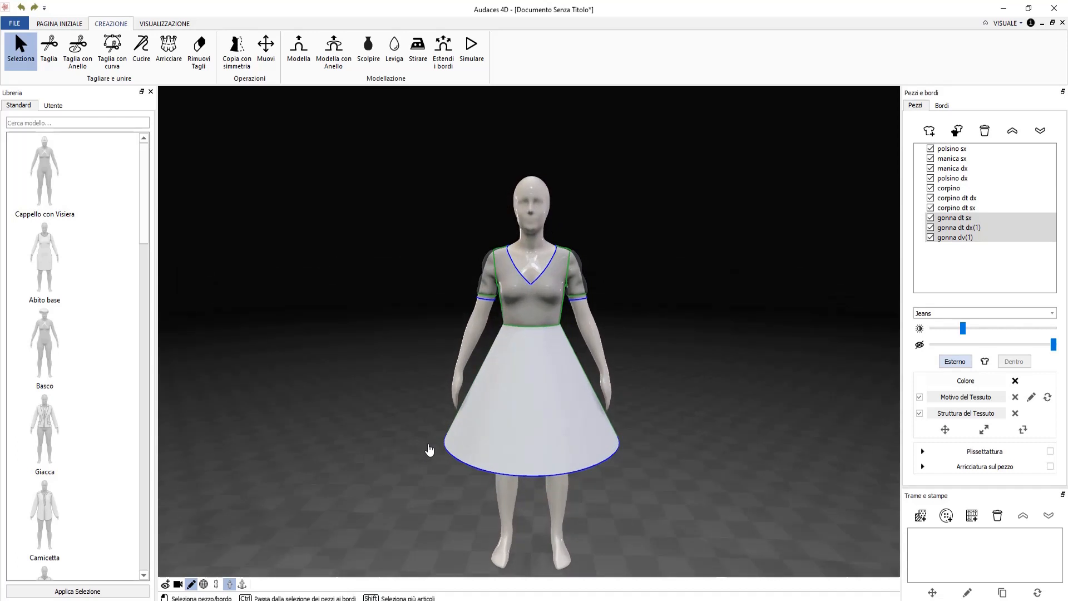
{"action": "left_click", "coordinate": [471, 50]}
{"action": "left_click", "coordinate": [510, 55]}
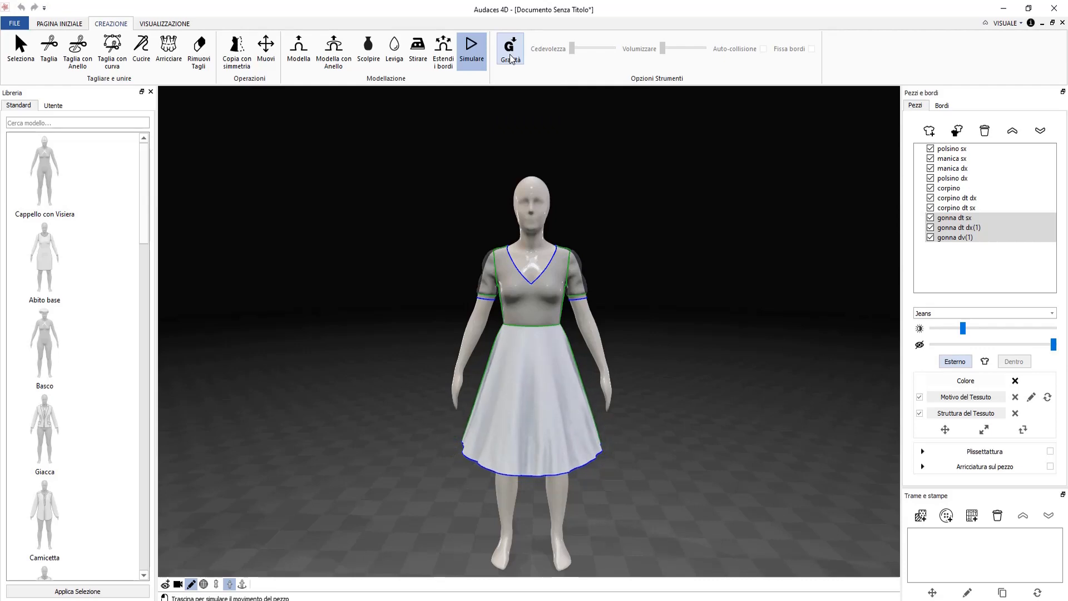
Drape the skirt under Gravità, then ring-cut it just above the uneven hem.
{"action": "left_click", "coordinate": [510, 55]}
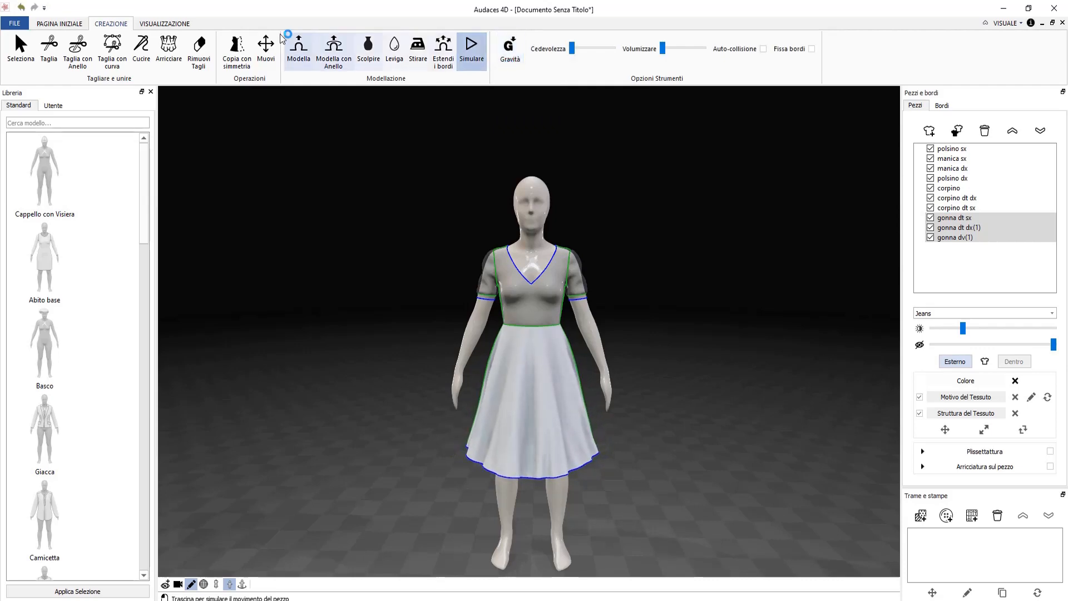
{"action": "mouse_move", "coordinate": [288, 233]}
{"action": "right_mouse_down"}
{"action": "mouse_move", "coordinate": [502, 236]}
{"action": "mouse_move", "coordinate": [589, 181]}
{"action": "mouse_move", "coordinate": [579, 269]}
{"action": "mouse_move", "coordinate": [311, 276]}
{"action": "mouse_move", "coordinate": [298, 221]}
{"action": "right_mouse_up"}
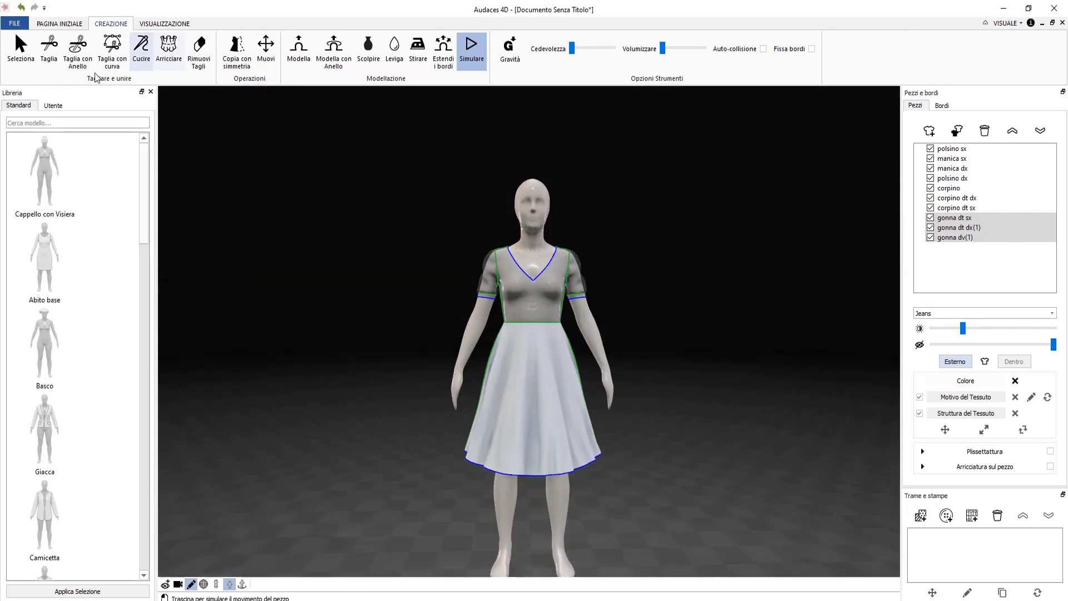
{"action": "left_click", "coordinate": [78, 50]}
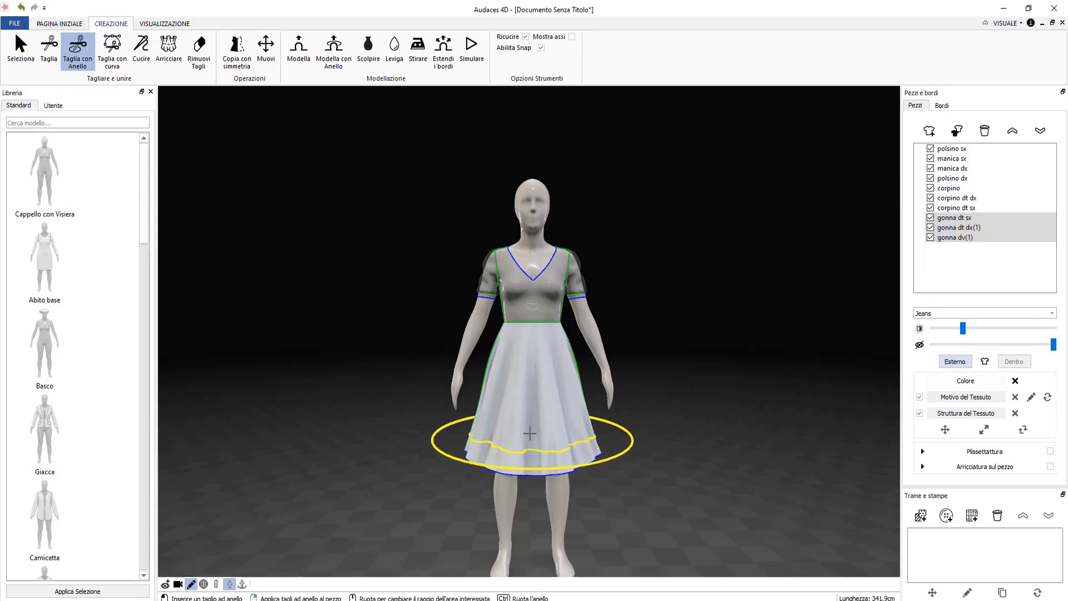
{"action": "left_click", "coordinate": [530, 443]}
Delete the two leftover hem pieces and select the sleeve manica sx.
{"action": "middle_click_drag", "start_coordinate": [434, 479], "coordinate": [529, 489]}
{"action": "left_click", "coordinate": [523, 457]}
{"action": "key", "text": "Delete"}
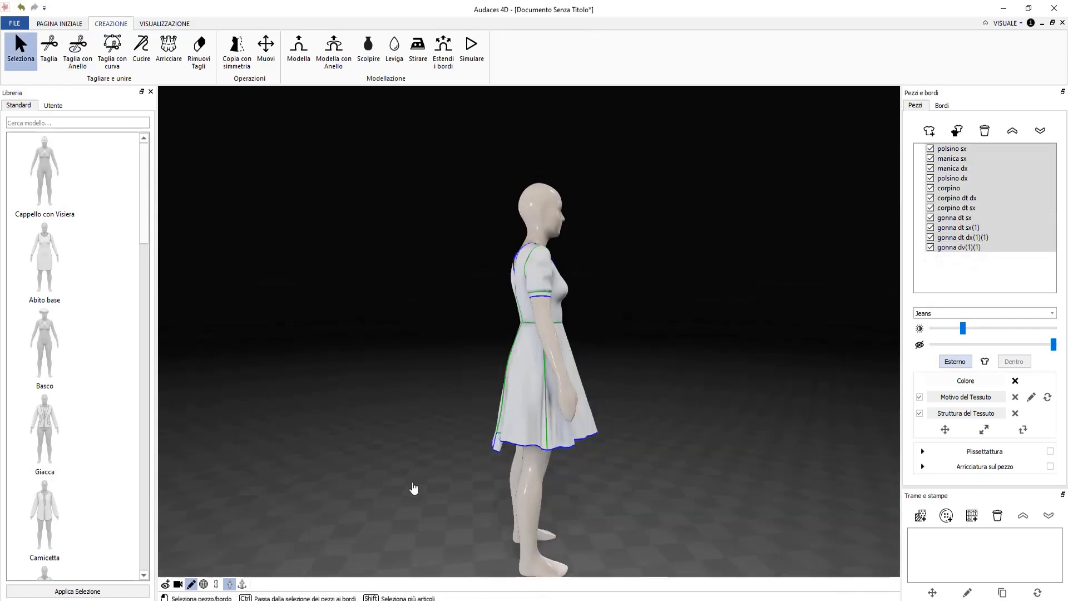
{"action": "left_click", "coordinate": [495, 440]}
{"action": "key", "text": "Delete"}
{"action": "middle_click_drag", "start_coordinate": [412, 486], "coordinate": [448, 439]}
{"action": "scroll", "coordinate": [523, 306], "scroll_direction": "up", "scroll_amount": 5}
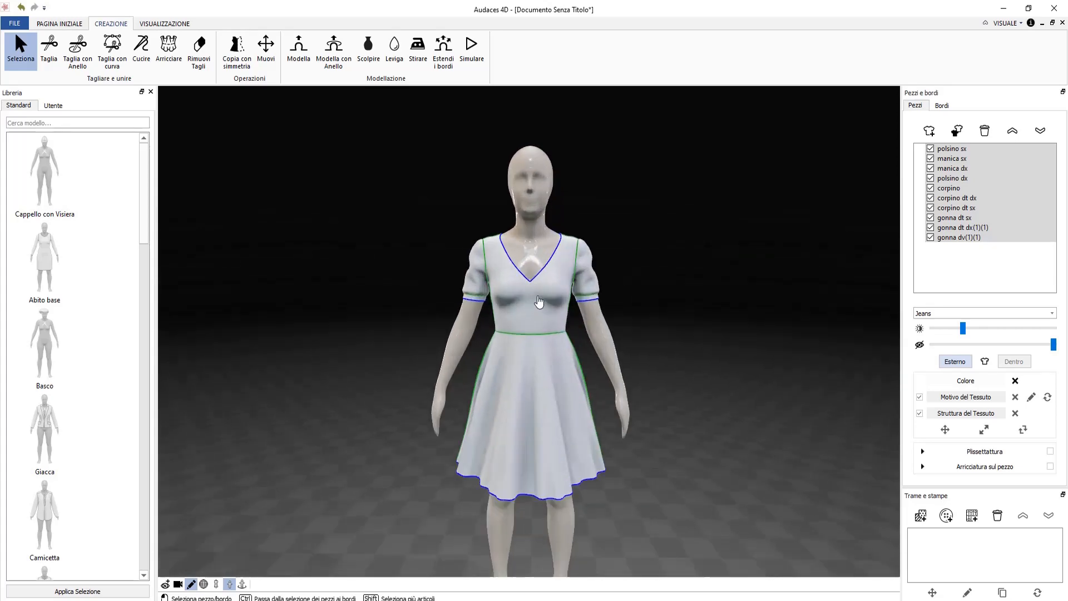
{"action": "left_click", "coordinate": [631, 245]}
{"action": "middle_click_drag", "start_coordinate": [632, 245], "coordinate": [643, 245]}
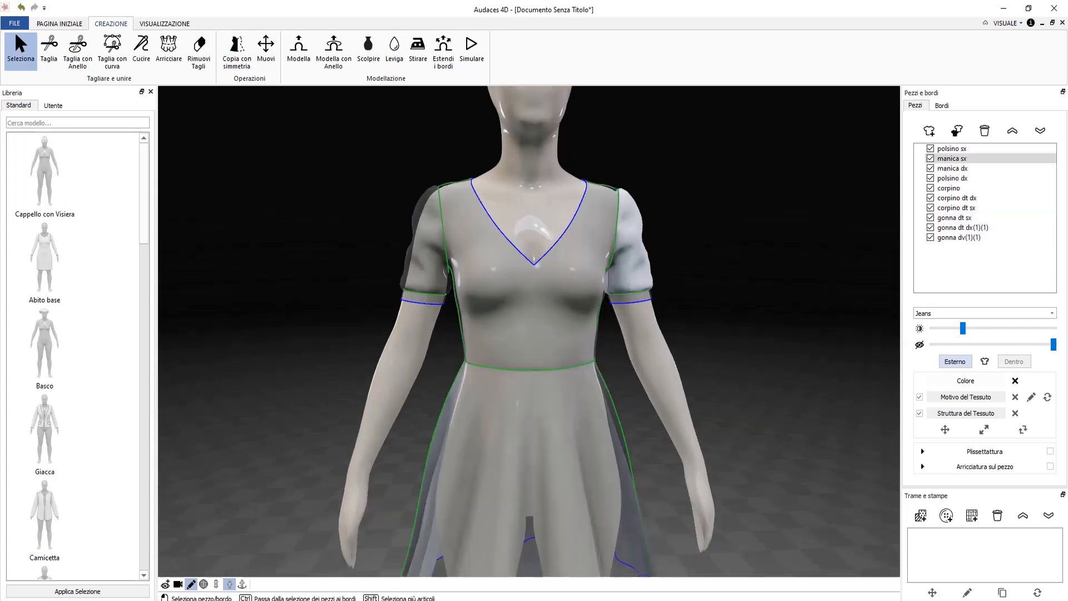
Show the central axis and hide the mannequin, skirt pieces and bodice pieces.
{"action": "left_click", "coordinate": [218, 585]}
{"action": "left_click", "coordinate": [229, 585]}
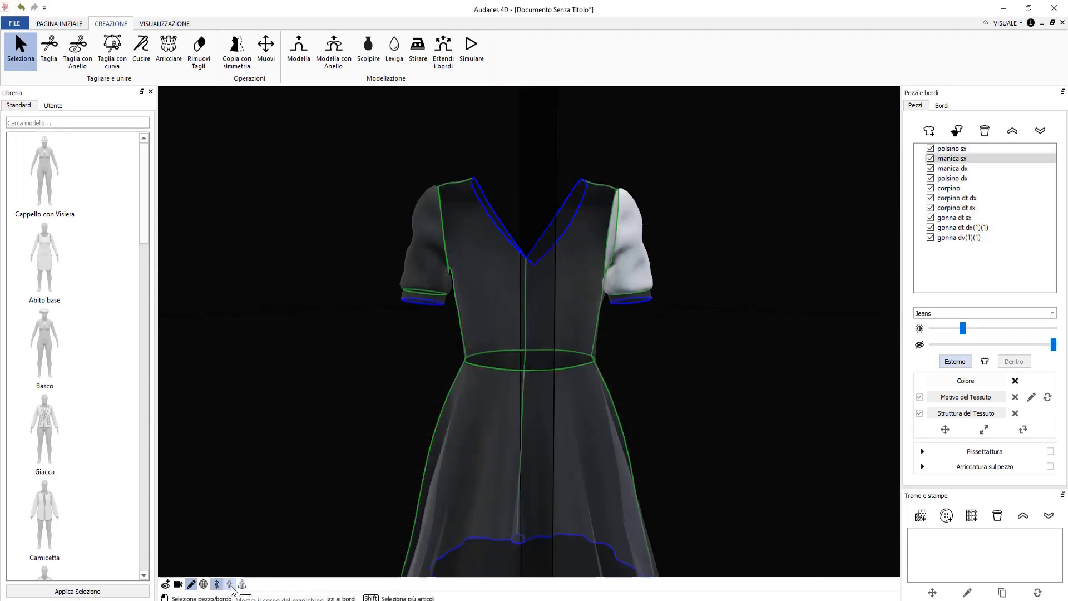
{"action": "left_click", "coordinate": [932, 237]}
{"action": "left_click", "coordinate": [929, 227]}
{"action": "left_click", "coordinate": [930, 218]}
{"action": "left_click", "coordinate": [930, 207]}
{"action": "left_click", "coordinate": [930, 198]}
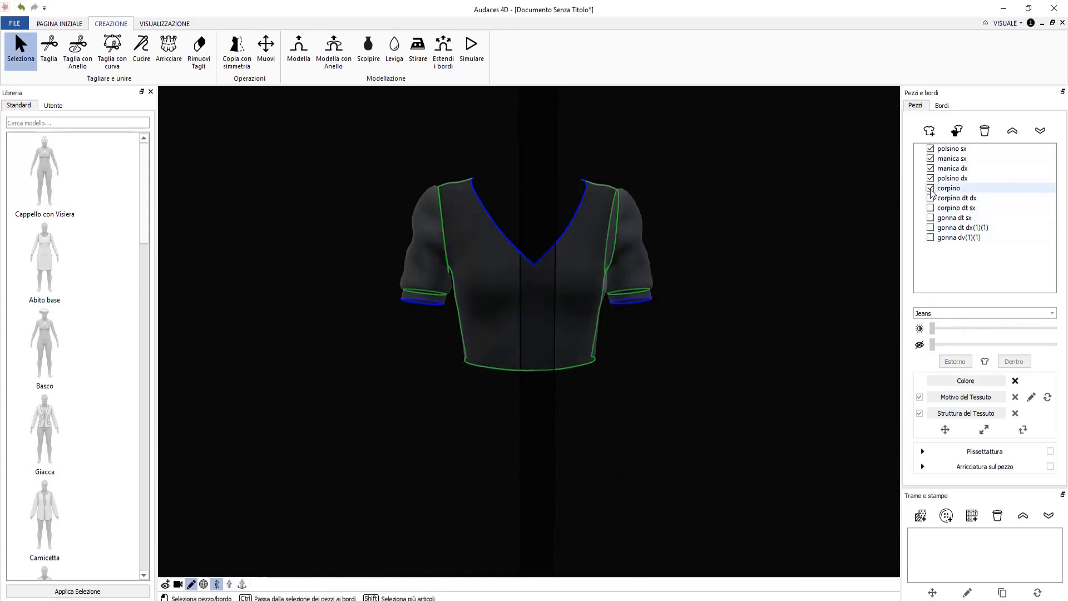
{"action": "left_click", "coordinate": [930, 188]}
Cut a vertical curved line along manica sx from its top seam to the lower edge.
{"action": "scroll", "coordinate": [543, 293], "scroll_direction": "up", "scroll_amount": 5}
{"action": "right_click_drag", "start_coordinate": [545, 298], "coordinate": [572, 295]}
{"action": "left_click", "coordinate": [573, 283]}
{"action": "left_click", "coordinate": [111, 50]}
{"action": "scroll", "coordinate": [458, 286], "scroll_direction": "up", "scroll_amount": 5}
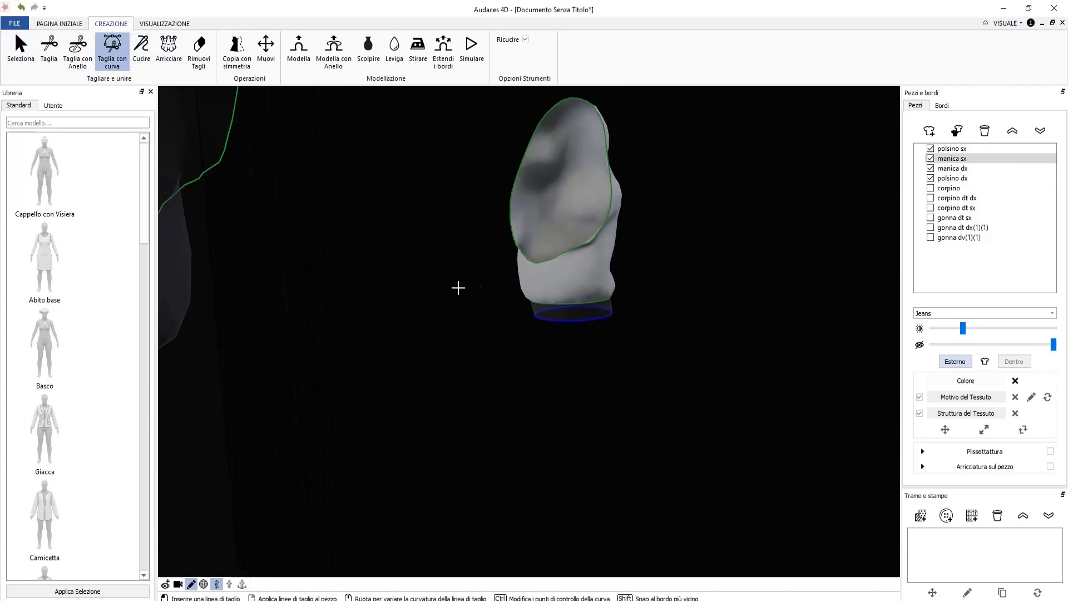
{"action": "left_click", "coordinate": [544, 257]}
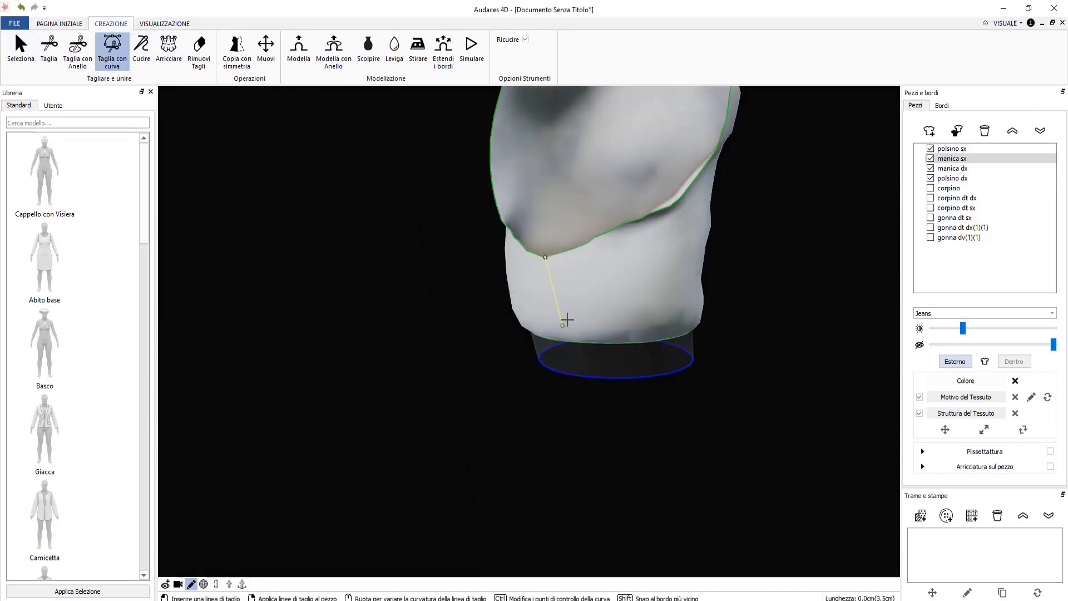
{"action": "left_click", "coordinate": [553, 338]}
{"action": "right_click", "coordinate": [562, 364]}
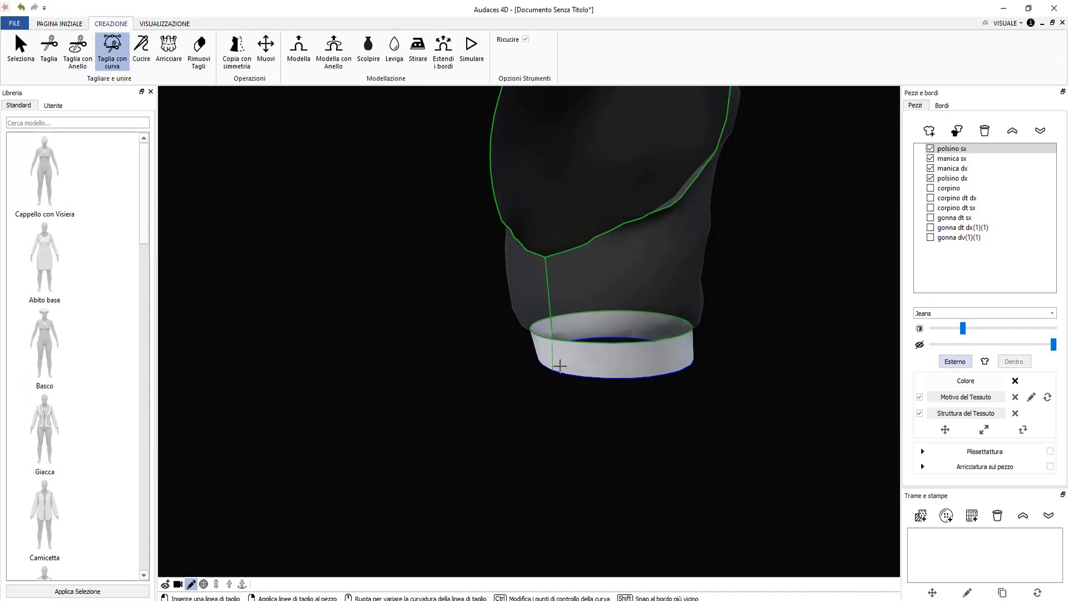
Show the bodice and skirt pieces and the mannequin again, zoomed in on the bodice.
{"action": "scroll", "coordinate": [417, 396], "scroll_direction": "down", "scroll_amount": 6}
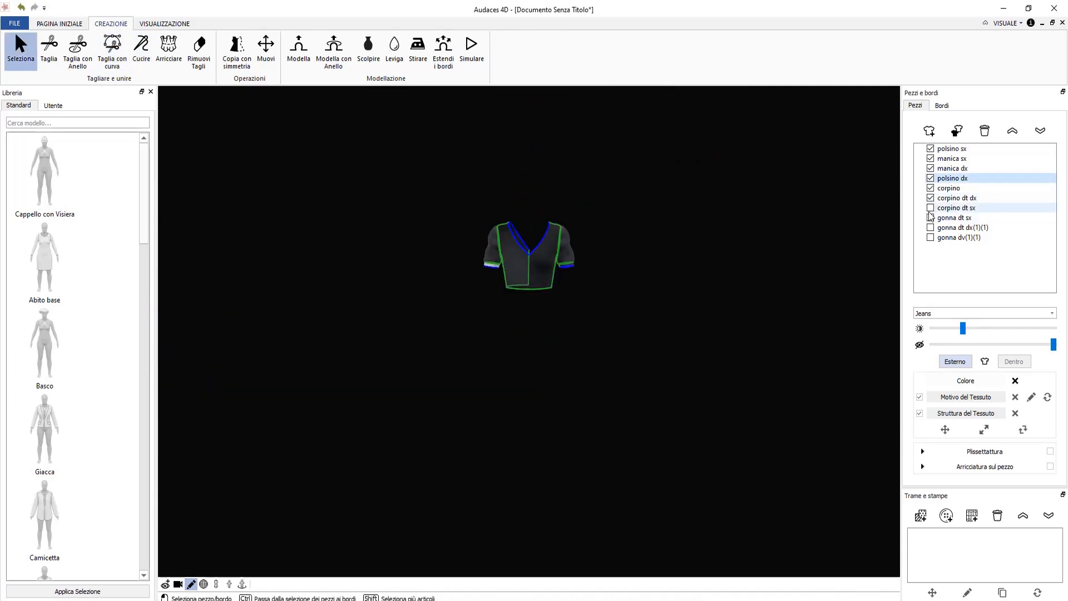
{"action": "left_click", "coordinate": [929, 208]}
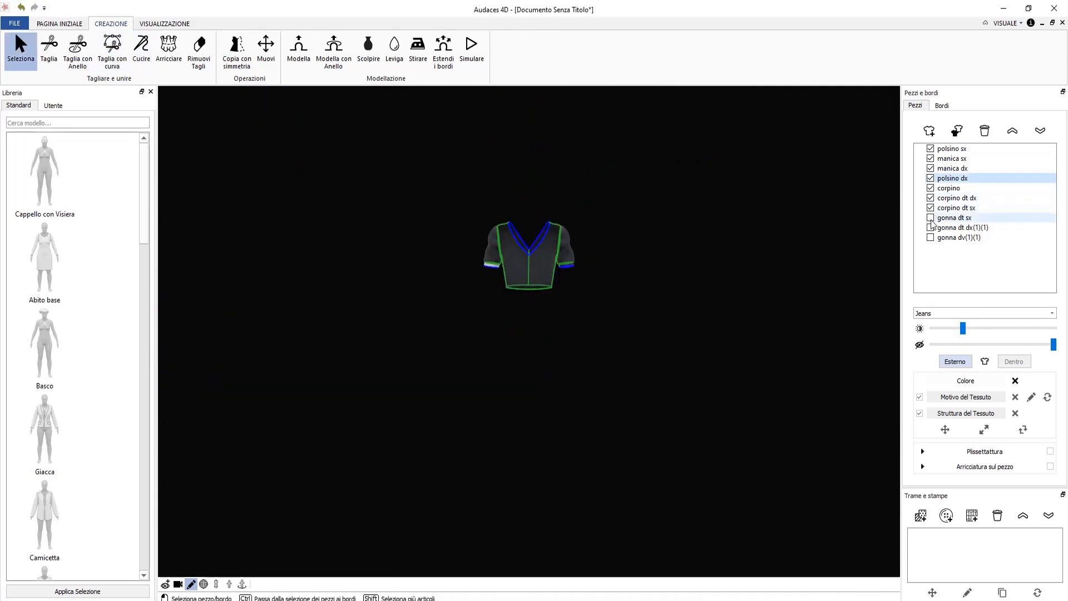
{"action": "left_click", "coordinate": [930, 218]}
{"action": "left_click", "coordinate": [930, 228]}
{"action": "left_click", "coordinate": [930, 238]}
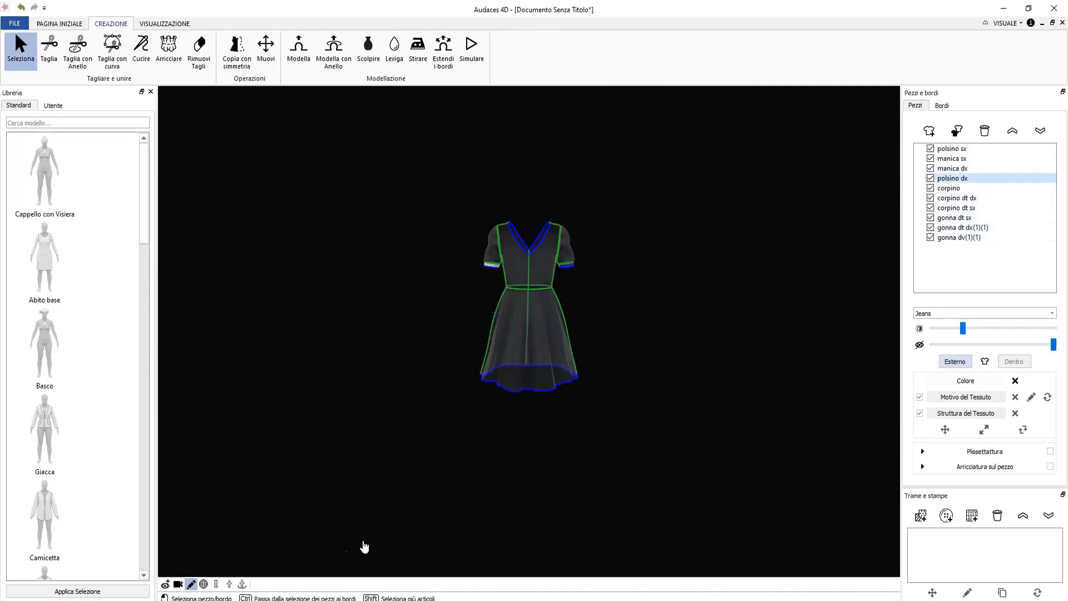
{"action": "left_click", "coordinate": [229, 584]}
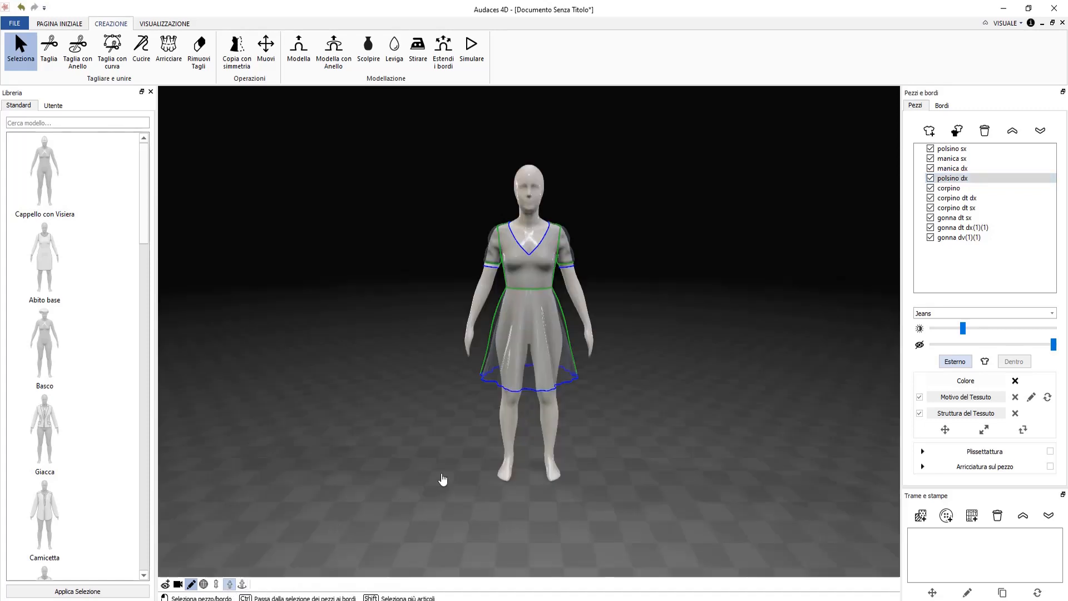
{"action": "scroll", "coordinate": [540, 264], "scroll_direction": "up", "scroll_amount": 5}
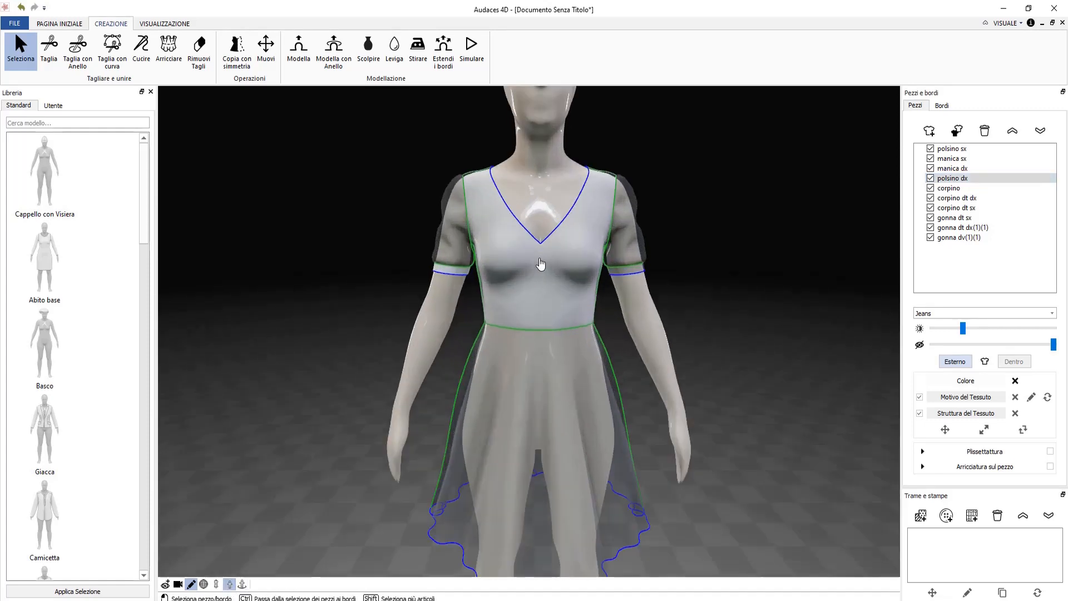
{"action": "scroll", "coordinate": [540, 263], "scroll_direction": "up", "scroll_amount": 2}
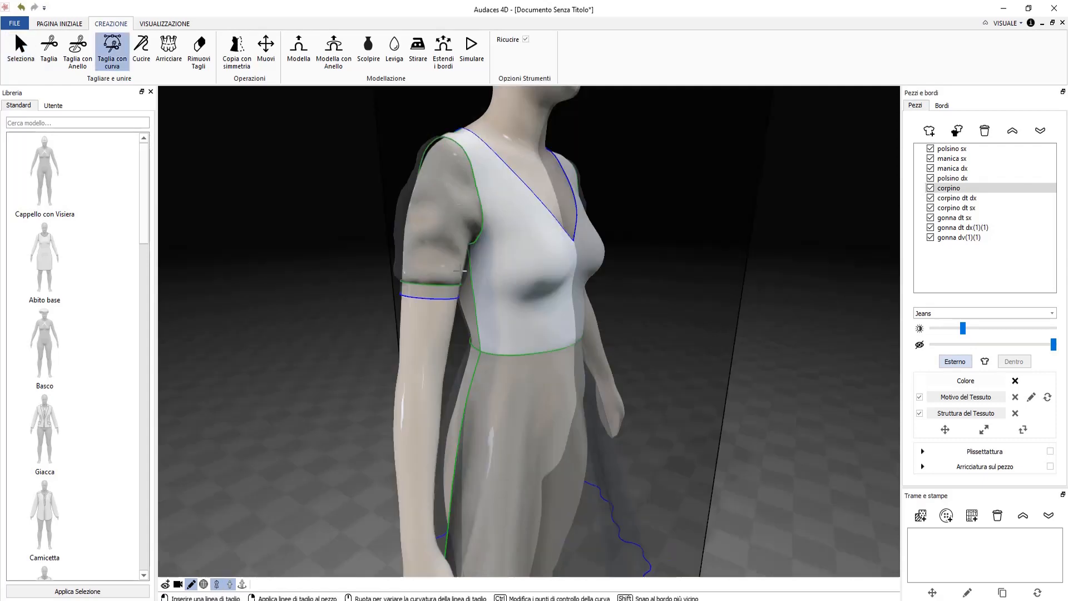
Apply a curved cut across the bodice, creating corpino(1), and begin a second bodice cut.
{"action": "left_click", "coordinate": [470, 264]}
{"action": "left_click", "coordinate": [535, 270]}
{"action": "right_click", "coordinate": [534, 275]}
{"action": "right_click_drag", "start_coordinate": [534, 275], "coordinate": [451, 255]}
{"action": "scroll", "coordinate": [573, 323], "scroll_direction": "down", "scroll_amount": 4}
{"action": "right_click_drag", "start_coordinate": [622, 355], "coordinate": [543, 373]}
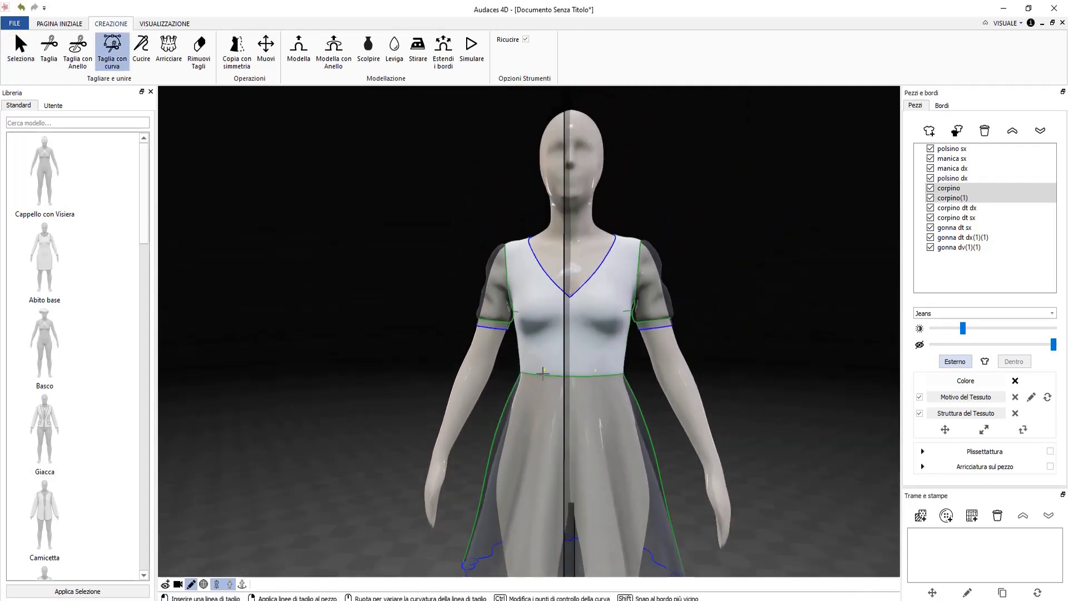
{"action": "left_click", "coordinate": [657, 304]}
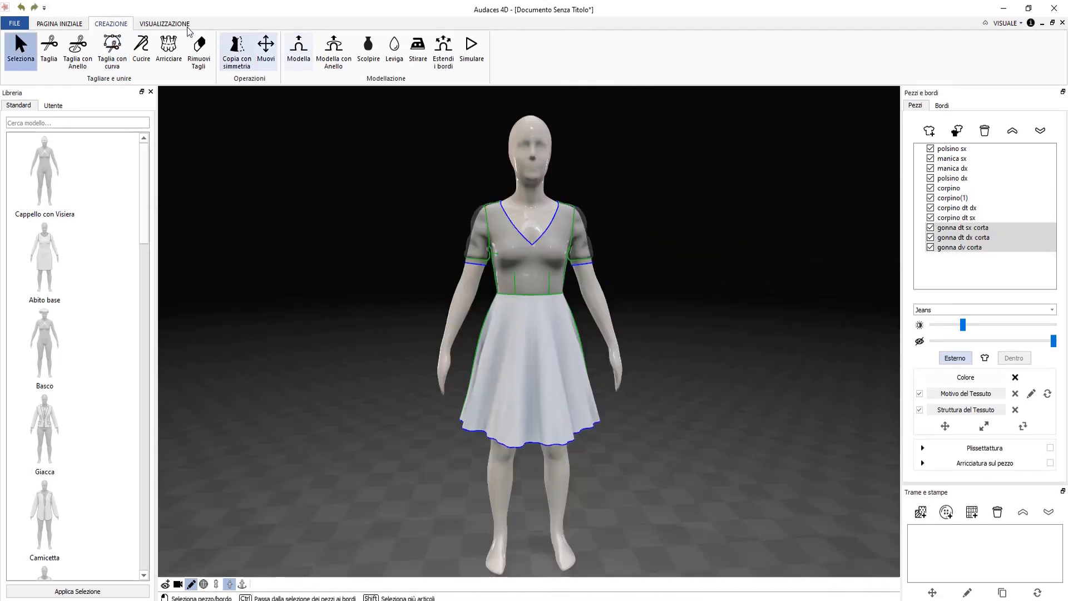
{"action": "left_click", "coordinate": [77, 49]}
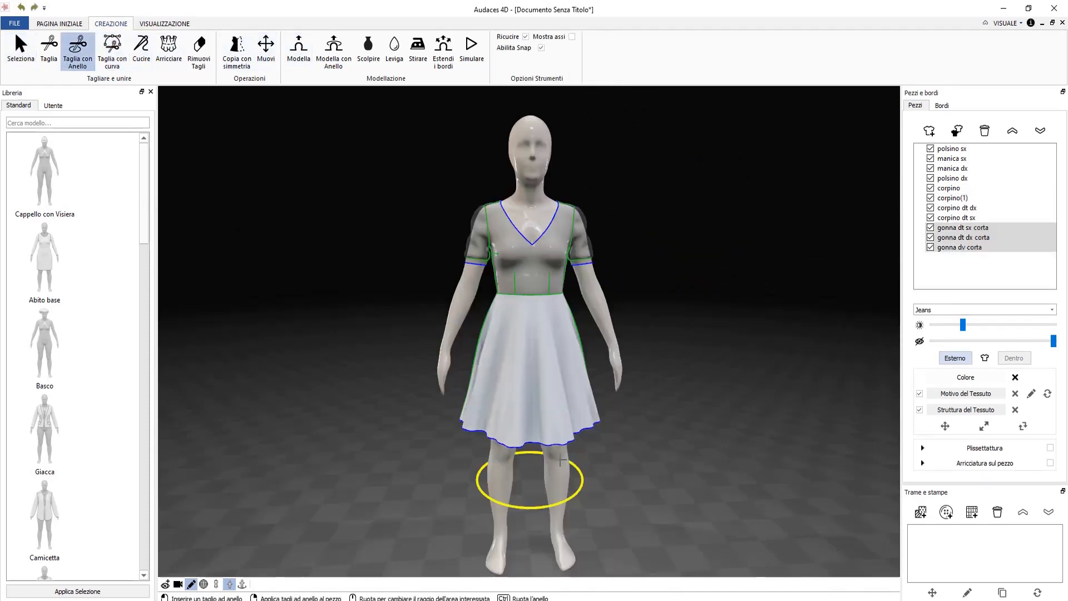
Apply a ring cut near the skirt hem, adding three pieces suffixed 'corta(1)'.
{"action": "left_click", "coordinate": [536, 404]}
{"action": "right_click", "coordinate": [536, 405]}
{"action": "right_click", "coordinate": [641, 373]}
{"action": "left_click", "coordinate": [541, 266]}
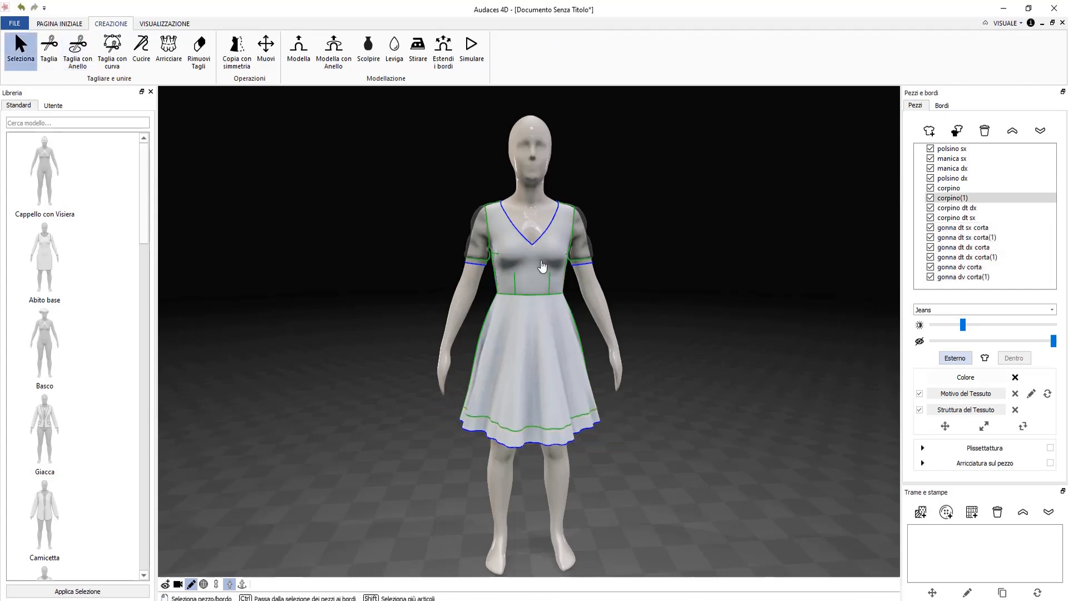
Select every dress piece and open the Colore picker to make them opaque.
{"action": "left_click", "coordinate": [552, 391], "text": "shift"}
{"action": "right_click_drag", "start_coordinate": [361, 390], "coordinate": [346, 436]}
{"action": "left_click", "coordinate": [548, 265], "text": "shift"}
{"action": "left_click", "coordinate": [508, 265], "text": "shift"}
{"action": "left_click", "coordinate": [504, 351], "text": "shift"}
{"action": "left_click", "coordinate": [569, 359], "text": "shift"}
{"action": "left_click_drag", "start_coordinate": [967, 281], "coordinate": [965, 147]}
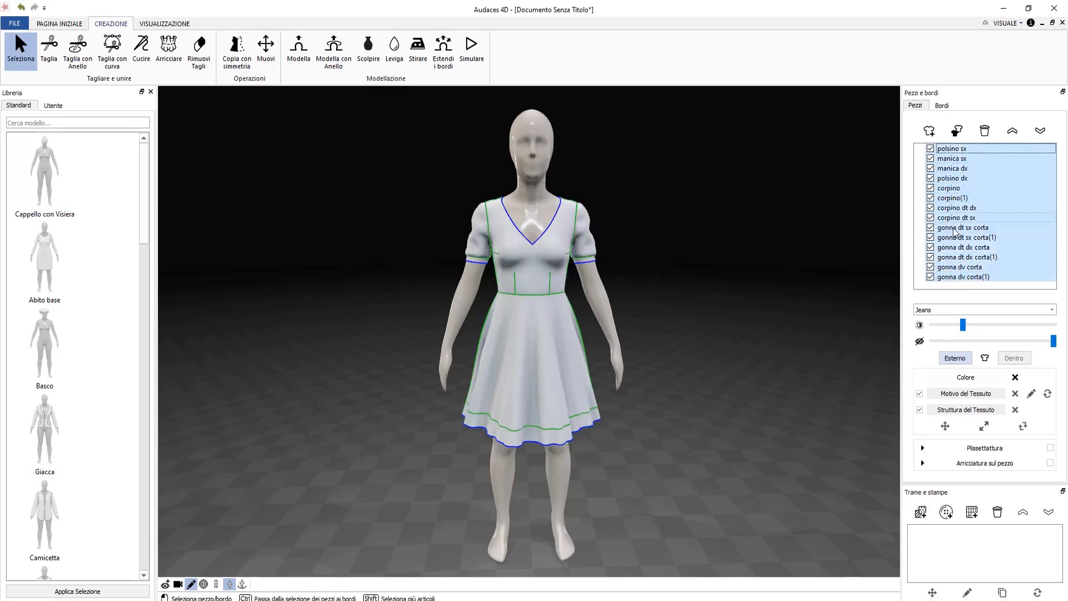
{"action": "left_click", "coordinate": [970, 381]}
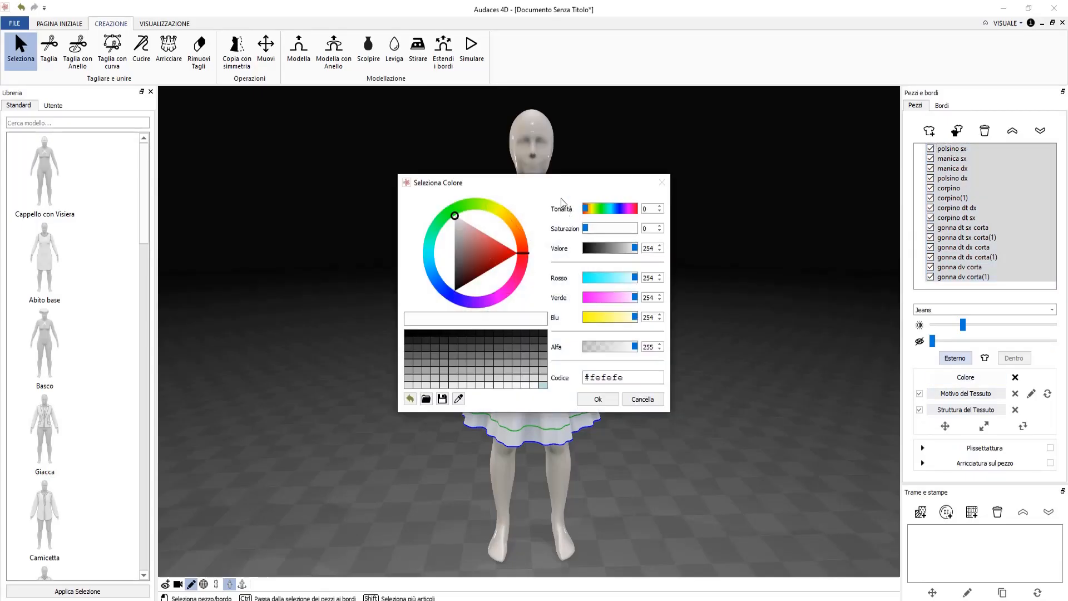
Choose a blue hue on the colour wheel and a blue shade in the triangle for every dress piece.
{"action": "left_click_drag", "start_coordinate": [560, 186], "coordinate": [805, 148]}
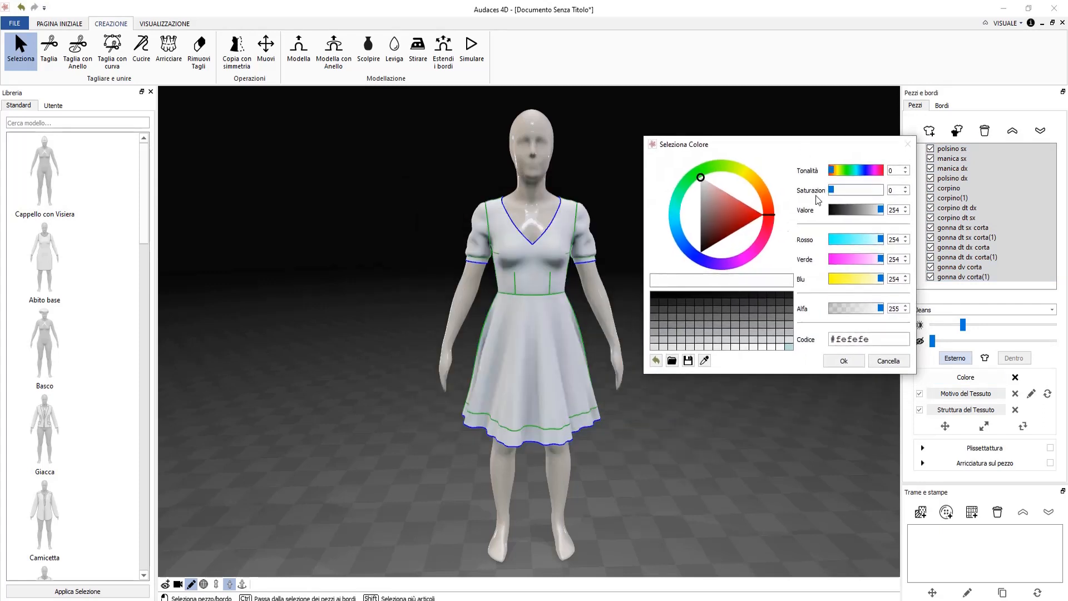
{"action": "left_click", "coordinate": [681, 234]}
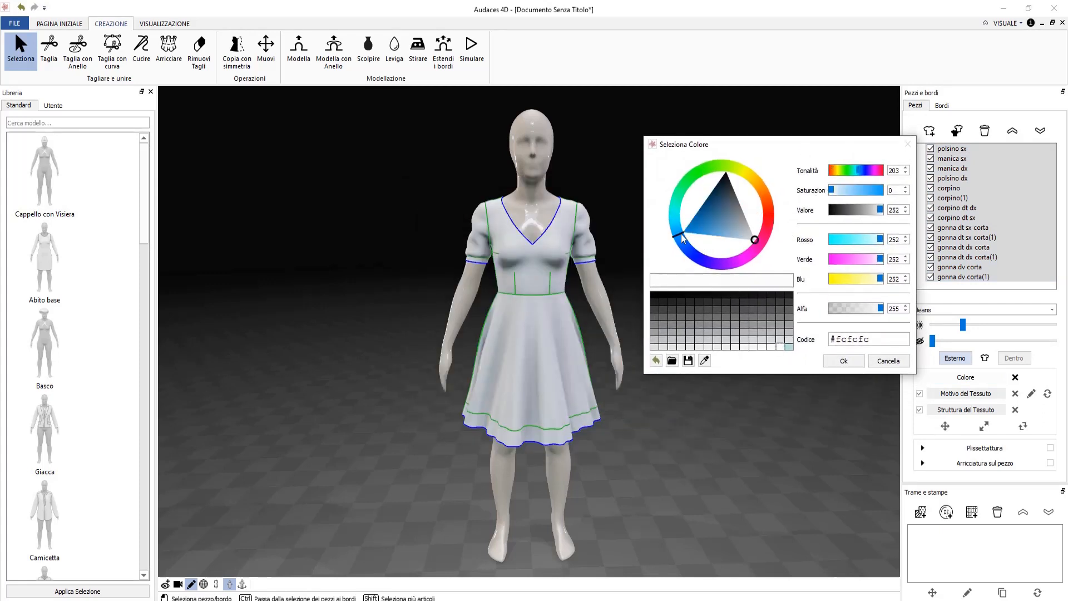
{"action": "left_click", "coordinate": [707, 217]}
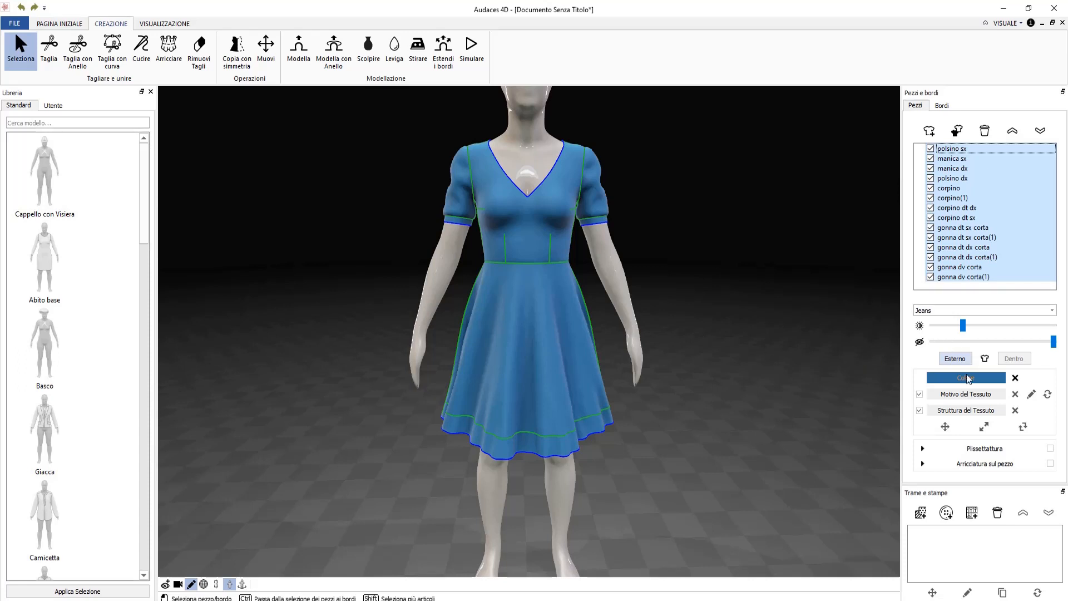
Apply Linen_NRM from fabrics > Linen > textures as the dress's fabric structure.
{"action": "left_click", "coordinate": [971, 396]}
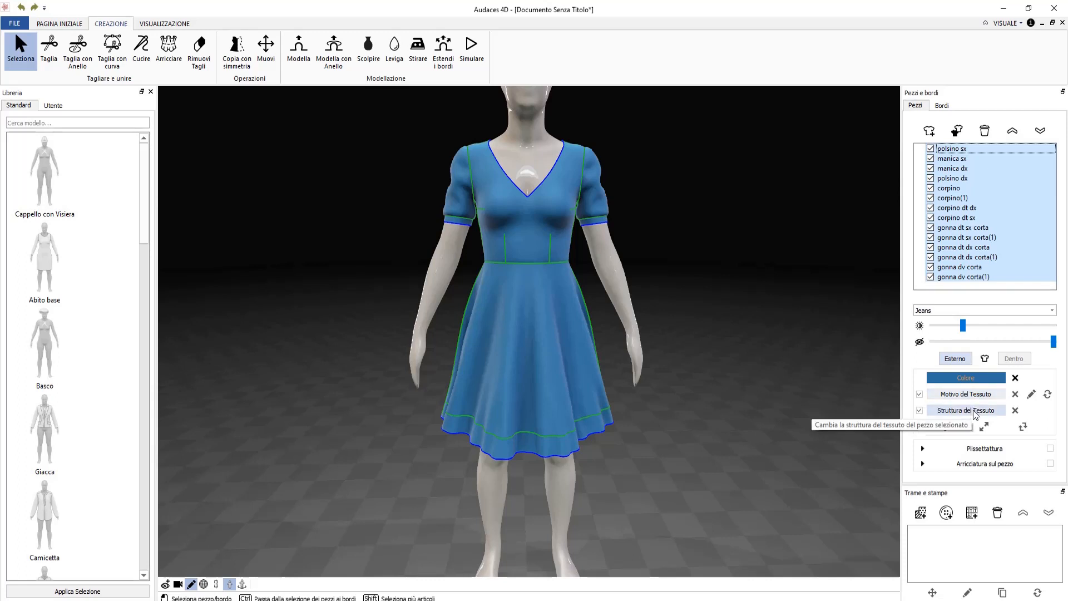
{"action": "left_click", "coordinate": [974, 411]}
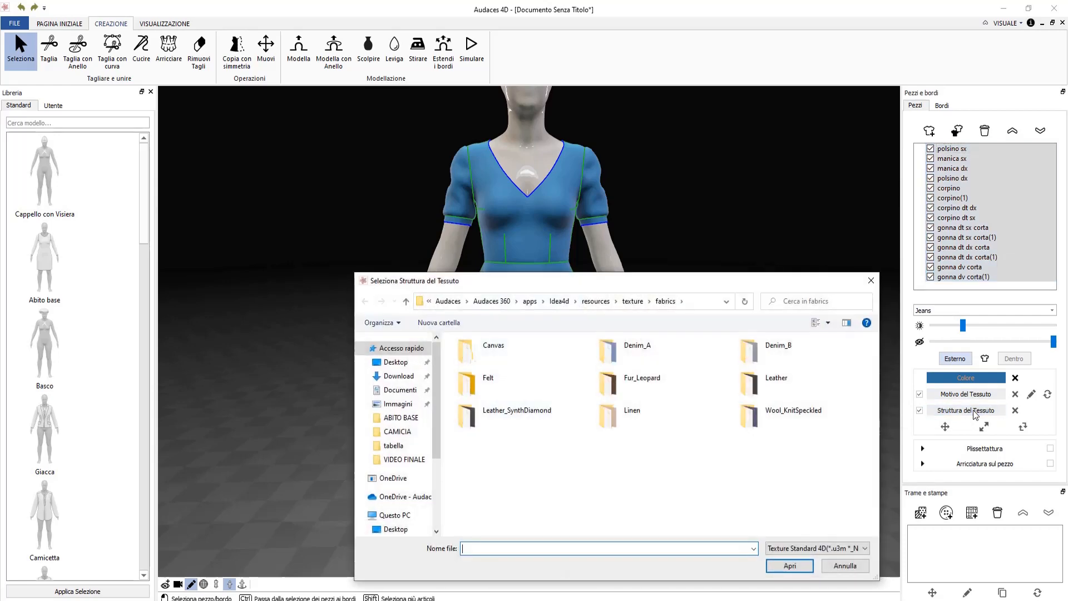
{"action": "left_click", "coordinate": [619, 423]}
{"action": "double_click", "coordinate": [618, 424]}
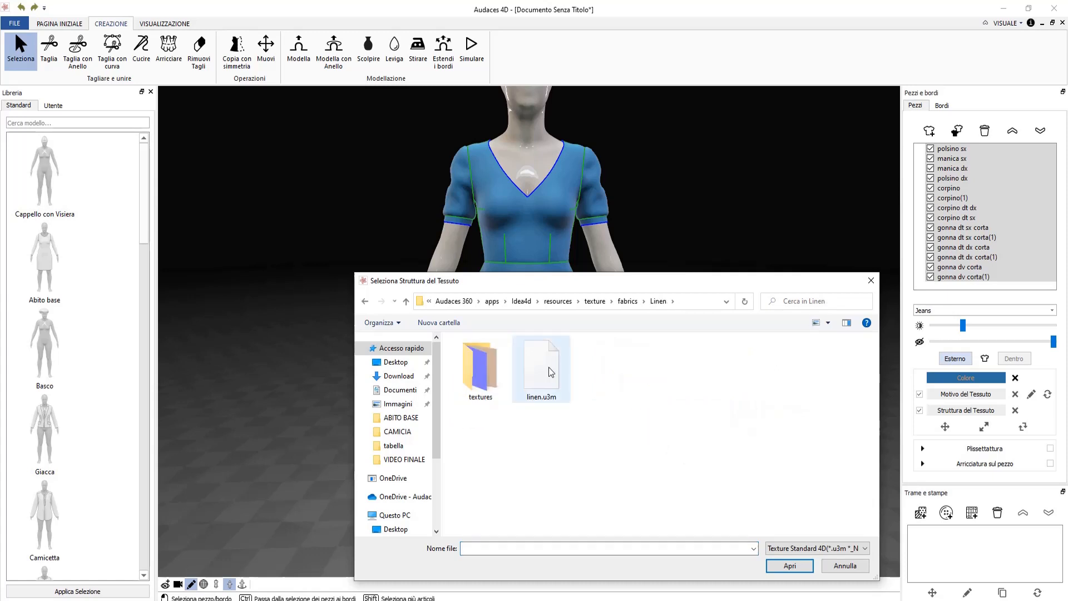
{"action": "left_click", "coordinate": [484, 384]}
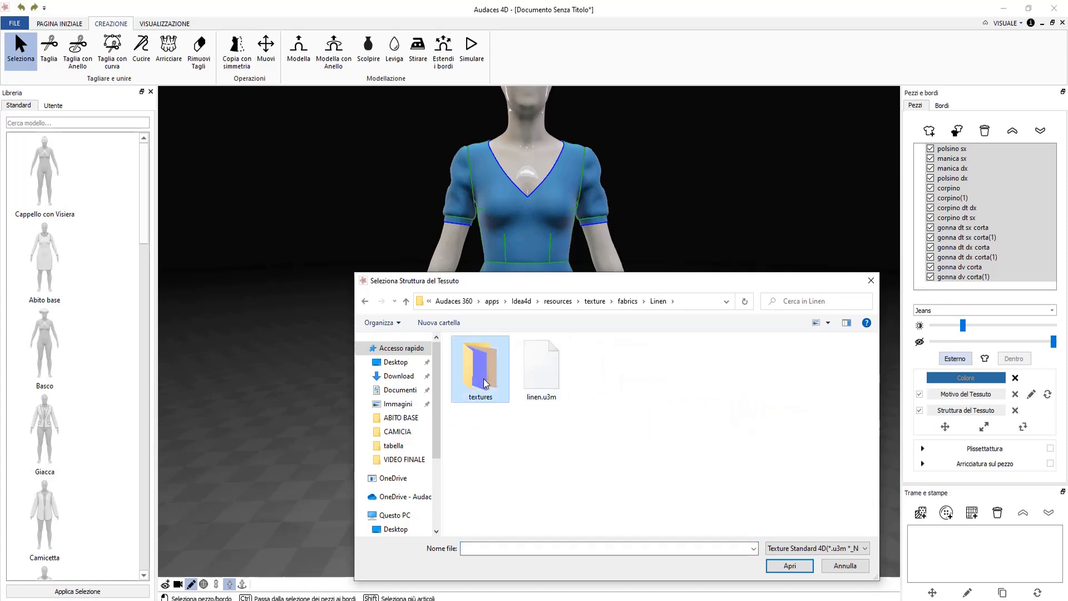
{"action": "double_click", "coordinate": [485, 384]}
{"action": "left_click", "coordinate": [484, 383]}
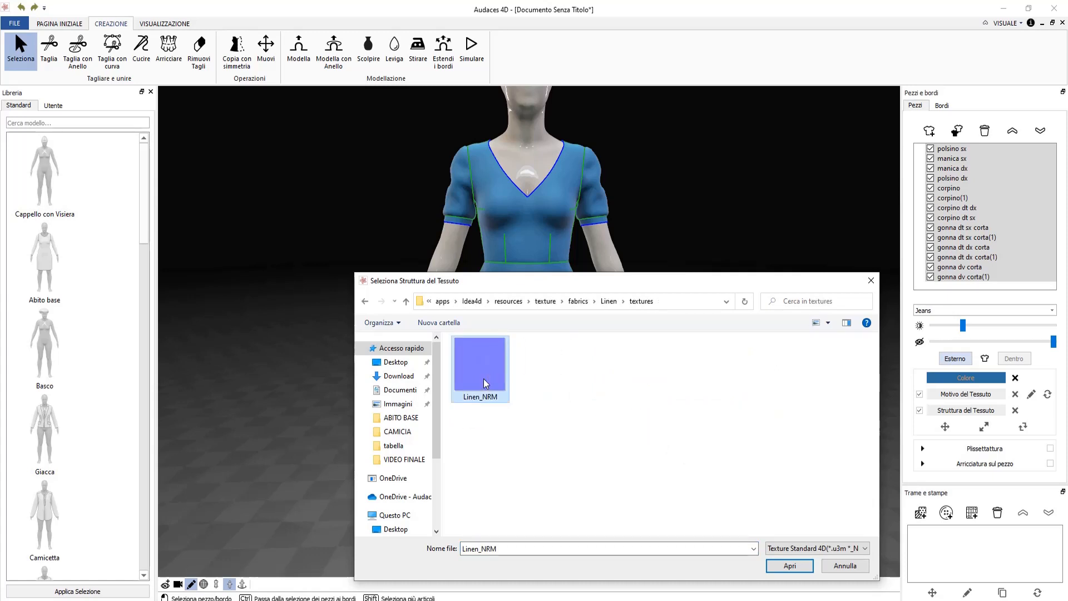
{"action": "left_click", "coordinate": [789, 565]}
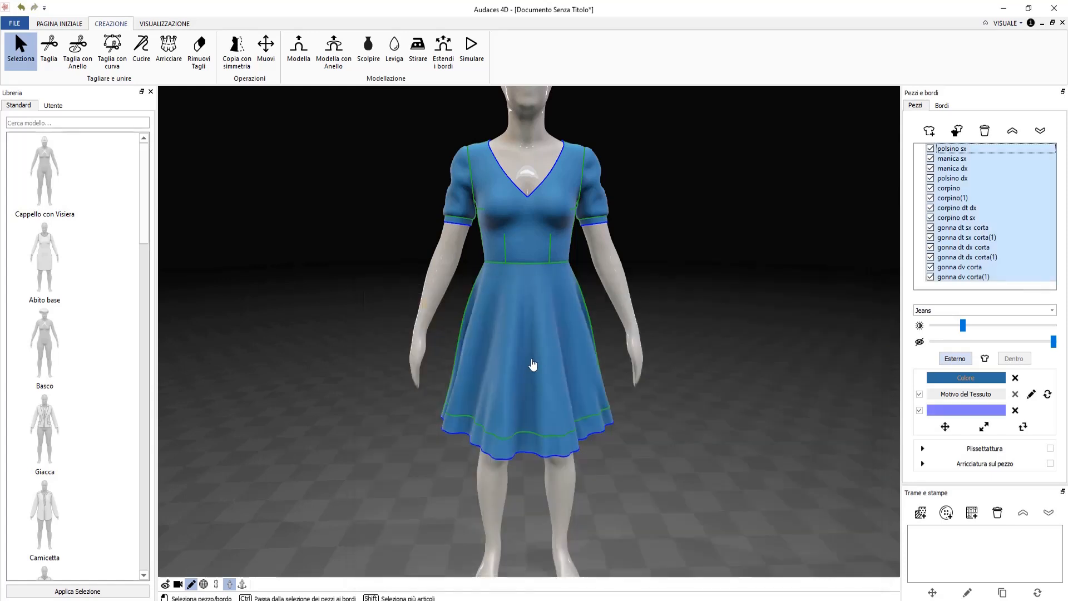
Rescale the Linen_NRM texture on the dress to a finer, subtler weave.
{"action": "scroll", "coordinate": [532, 364], "scroll_direction": "up", "scroll_amount": 3}
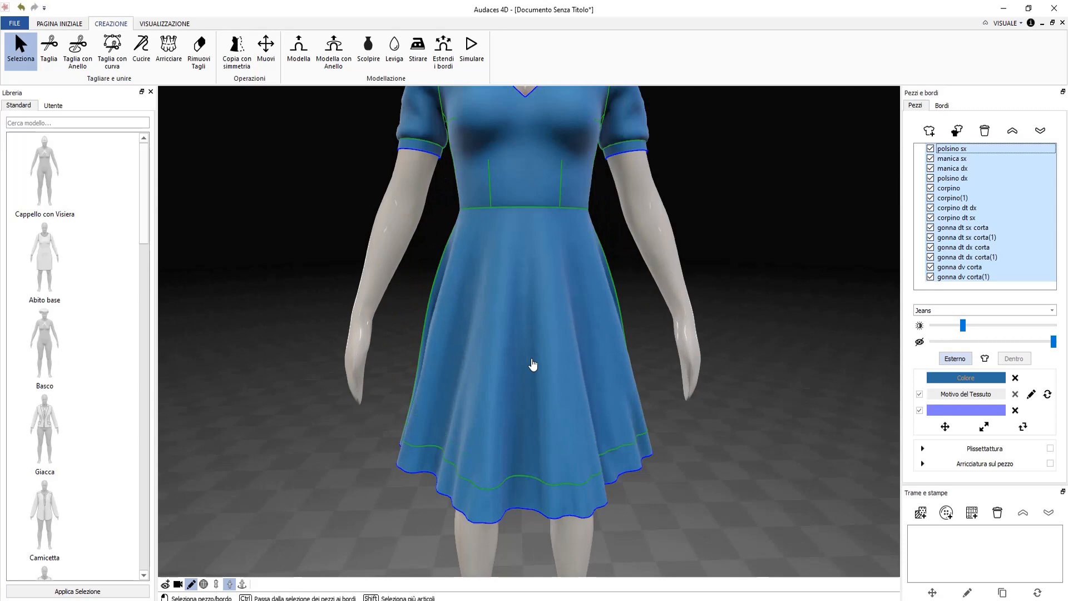
{"action": "scroll", "coordinate": [532, 364], "scroll_direction": "up", "scroll_amount": 3}
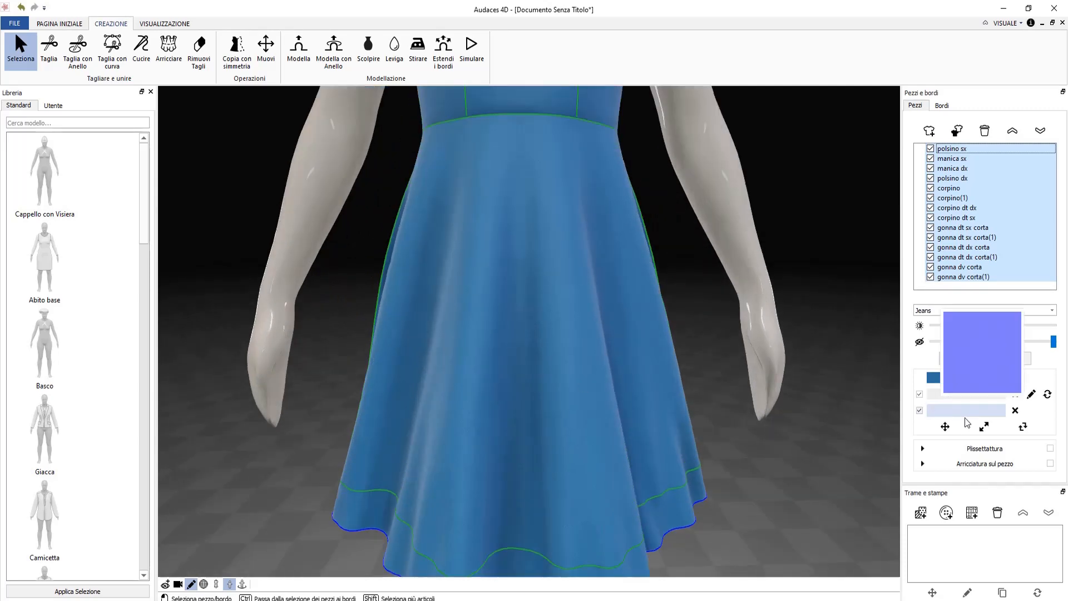
{"action": "left_click", "coordinate": [984, 426]}
{"action": "left_click_drag", "start_coordinate": [553, 423], "coordinate": [573, 402]}
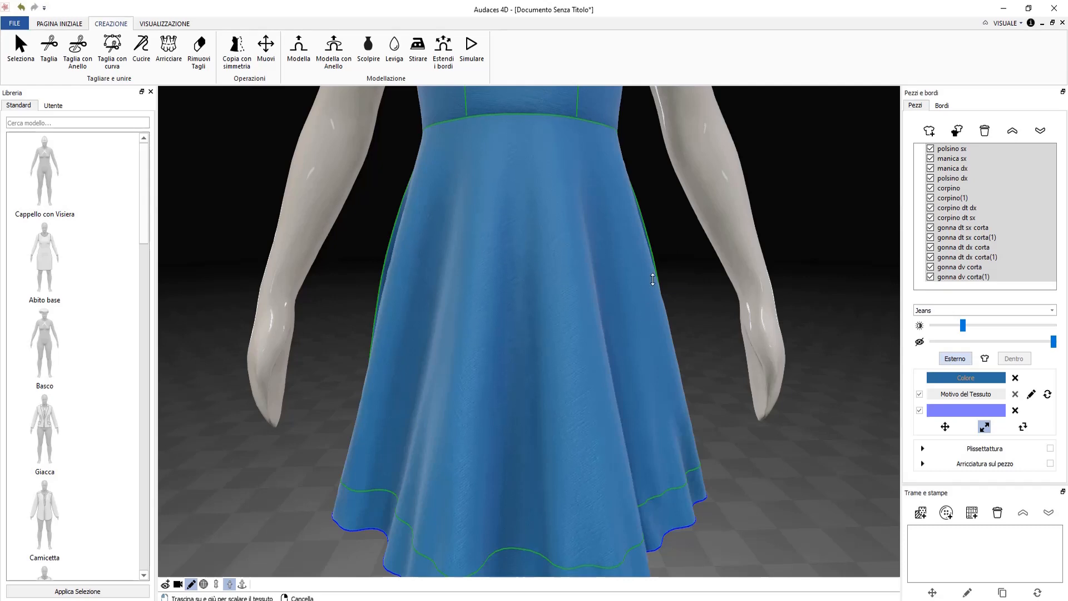
{"action": "scroll", "coordinate": [634, 264], "scroll_direction": "down", "scroll_amount": 5}
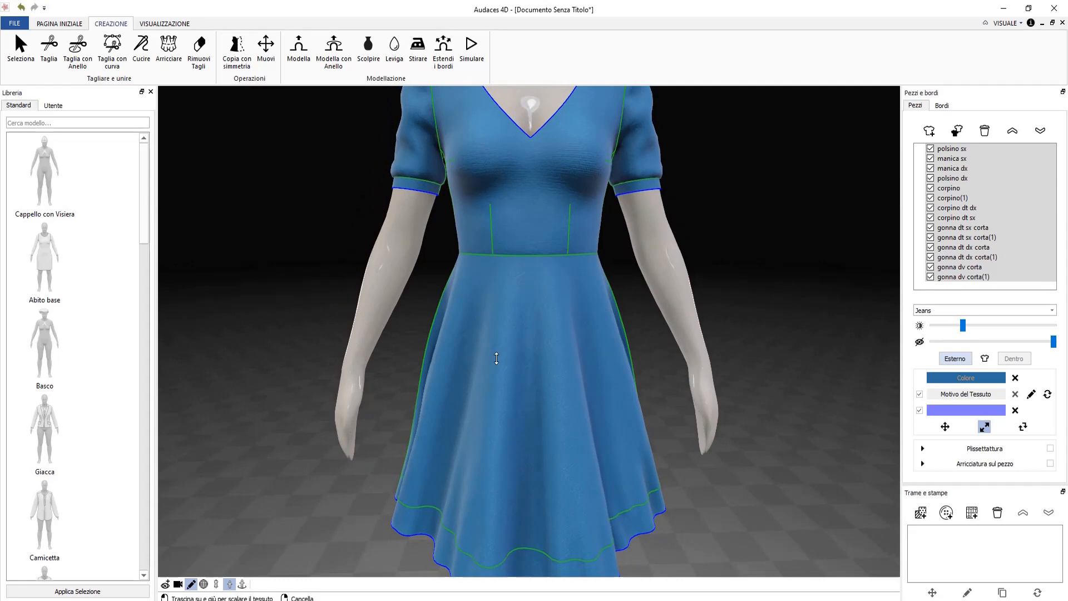
{"action": "scroll", "coordinate": [496, 358], "scroll_direction": "up", "scroll_amount": 2}
{"action": "scroll", "coordinate": [496, 360], "scroll_direction": "down", "scroll_amount": 2}
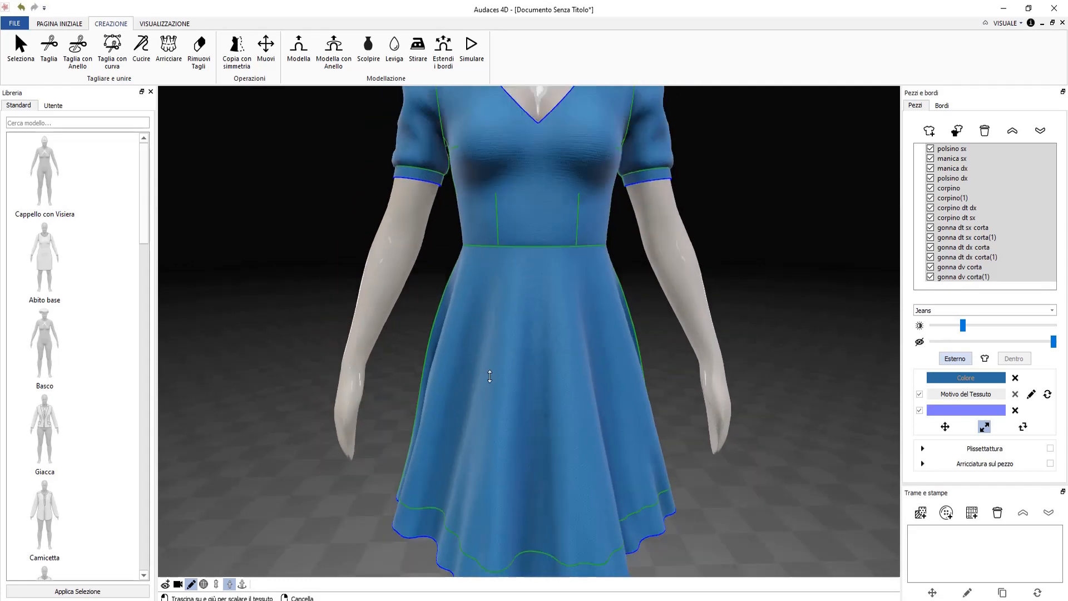
{"action": "scroll", "coordinate": [870, 446], "scroll_direction": "down", "scroll_amount": 2}
{"action": "left_click", "coordinate": [945, 426]}
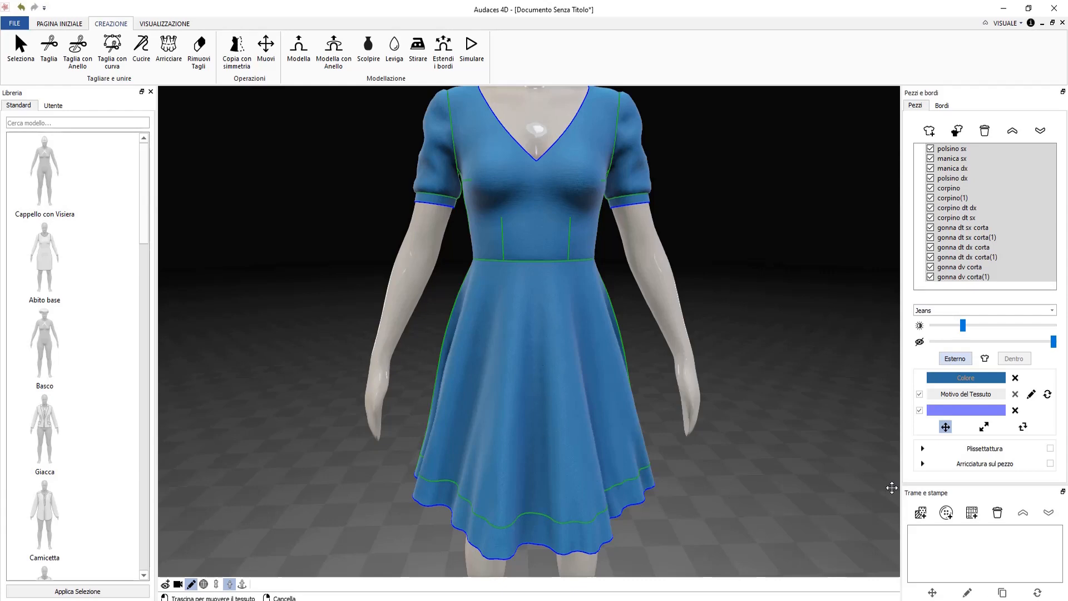
Place a white four-hole button print from the Buttons trims on the front skirt.
{"action": "left_click", "coordinate": [946, 513]}
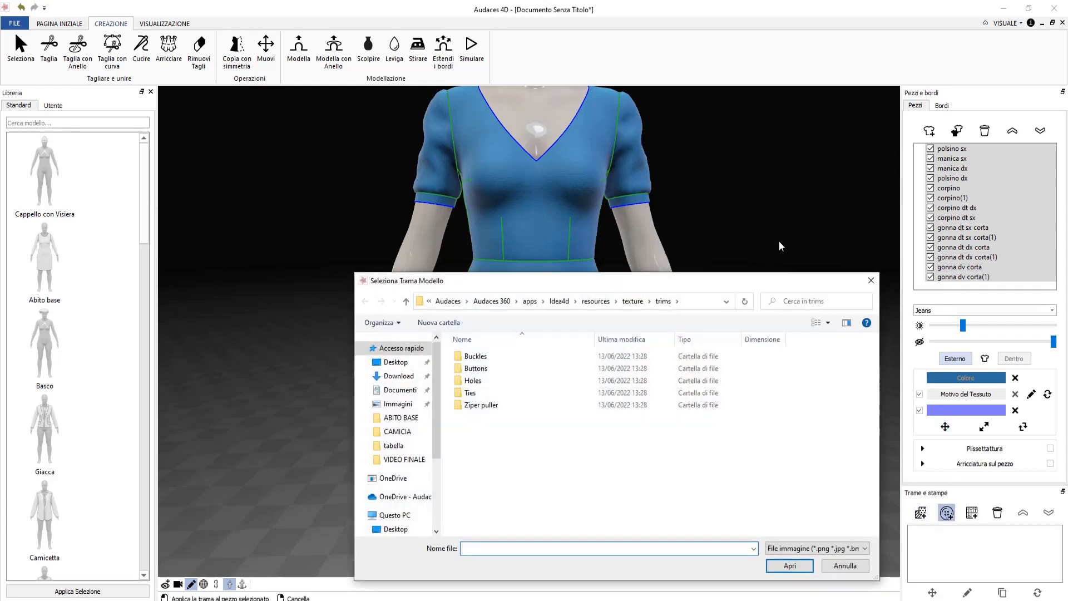
{"action": "double_click", "coordinate": [476, 368]}
{"action": "left_click", "coordinate": [479, 463]}
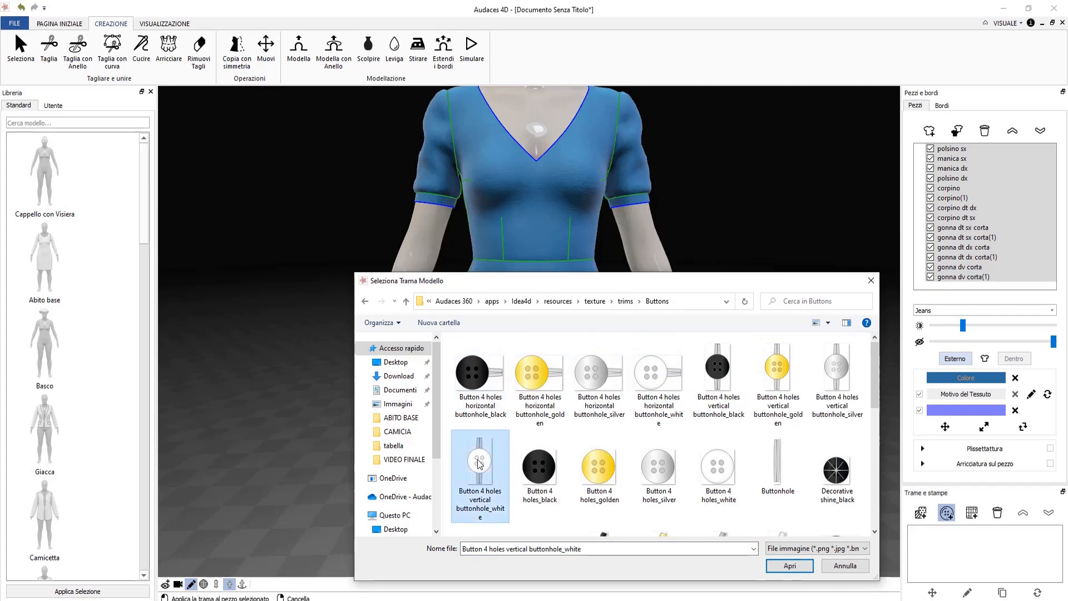
{"action": "left_click", "coordinate": [789, 565]}
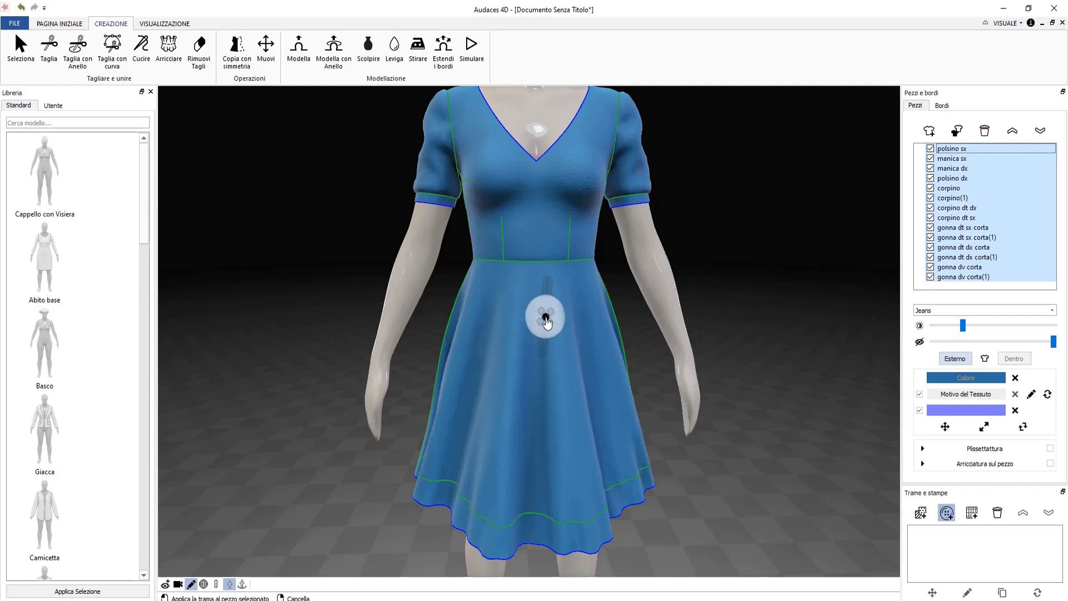
{"action": "left_click", "coordinate": [546, 320]}
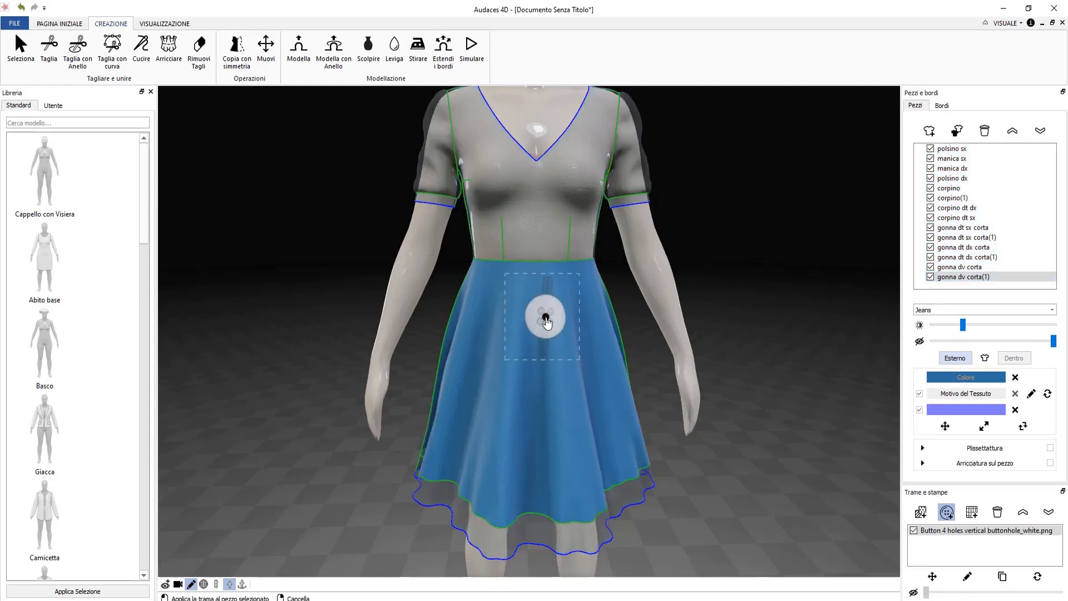
{"action": "right_click", "coordinate": [588, 409]}
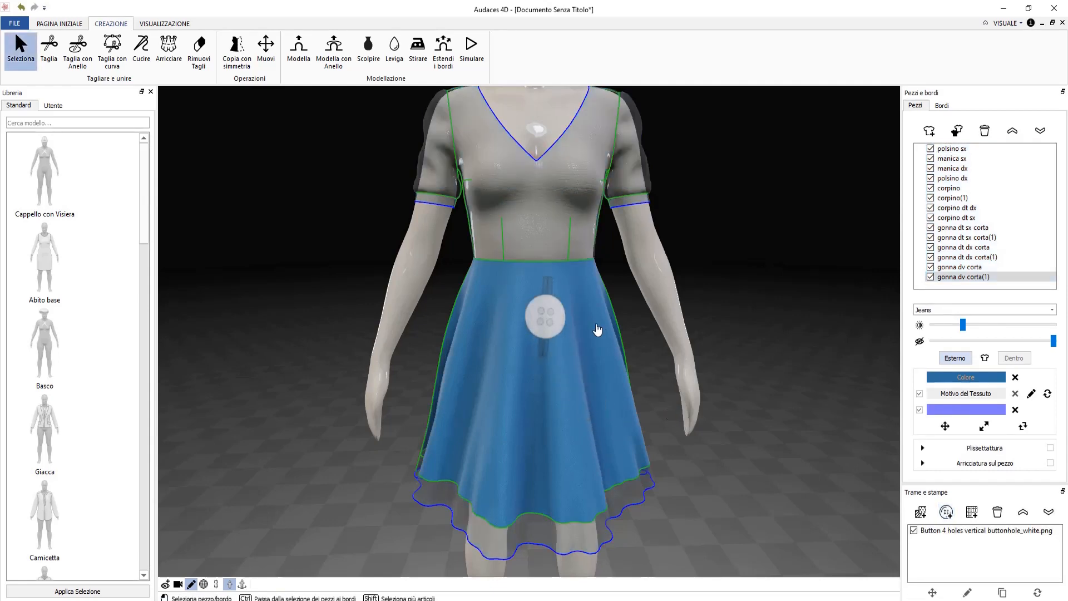
Shrink the button print on the skirt, then delete it from the print list.
{"action": "left_click", "coordinate": [545, 321]}
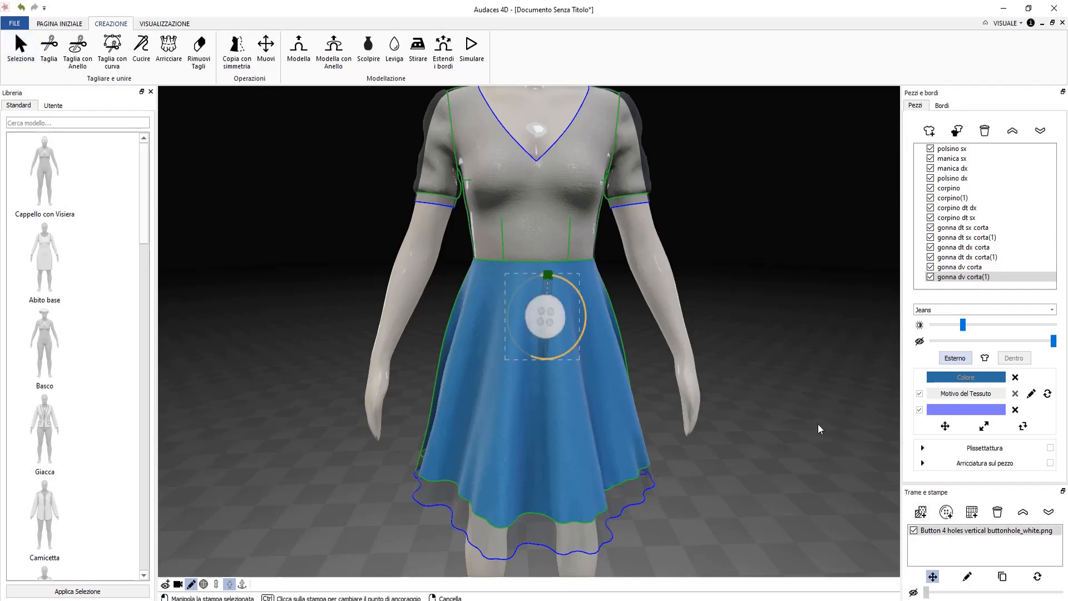
{"action": "left_click_drag", "start_coordinate": [566, 347], "coordinate": [554, 328]}
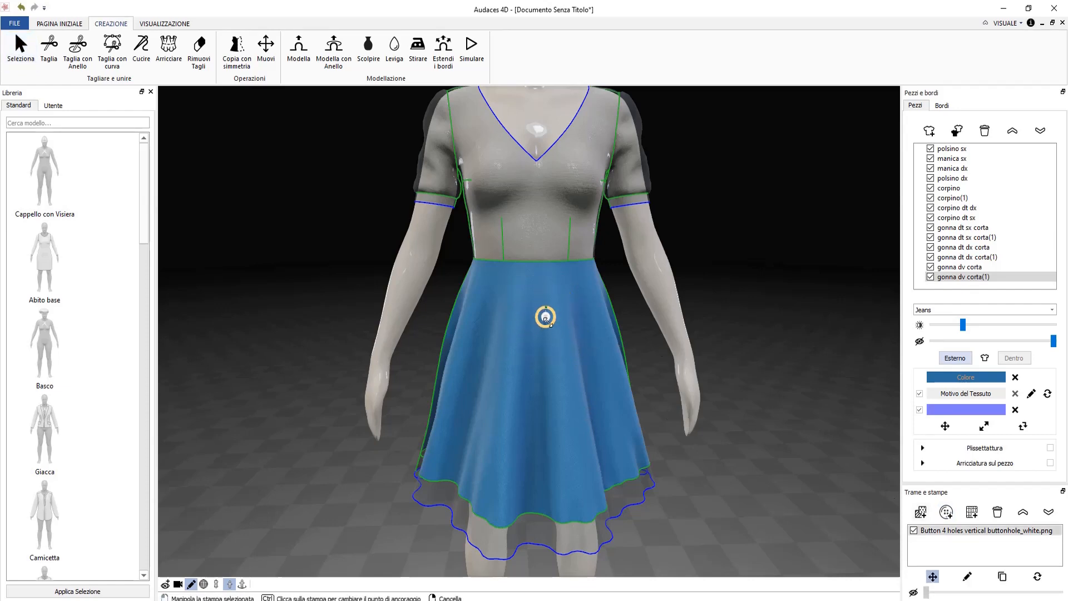
{"action": "scroll", "coordinate": [549, 315], "scroll_direction": "up", "scroll_amount": 5}
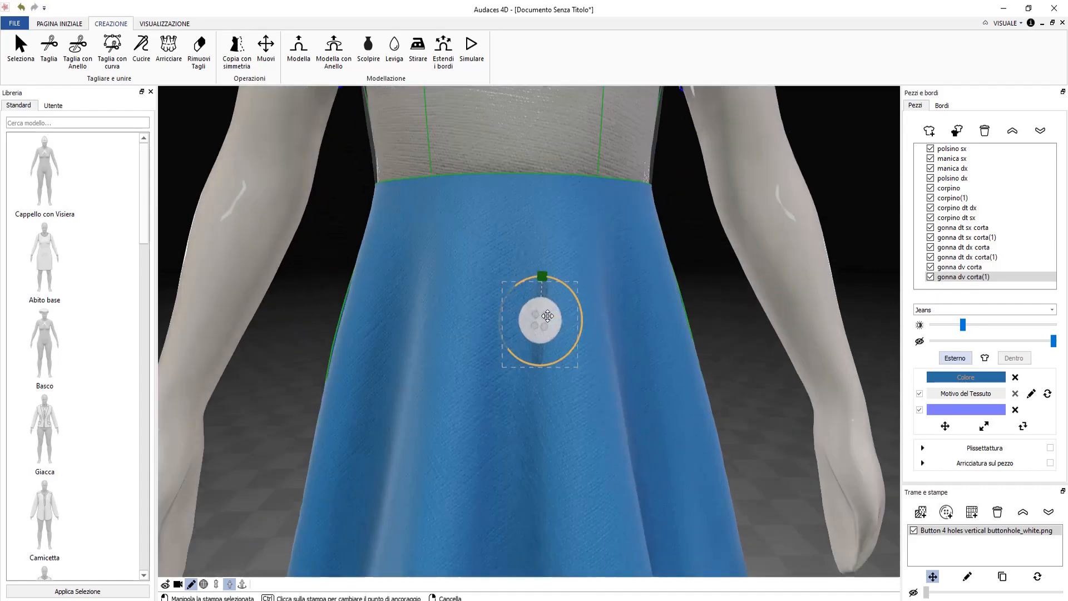
{"action": "left_click_drag", "start_coordinate": [574, 392], "coordinate": [601, 144]}
{"action": "scroll", "coordinate": [600, 208], "scroll_direction": "down", "scroll_amount": 3}
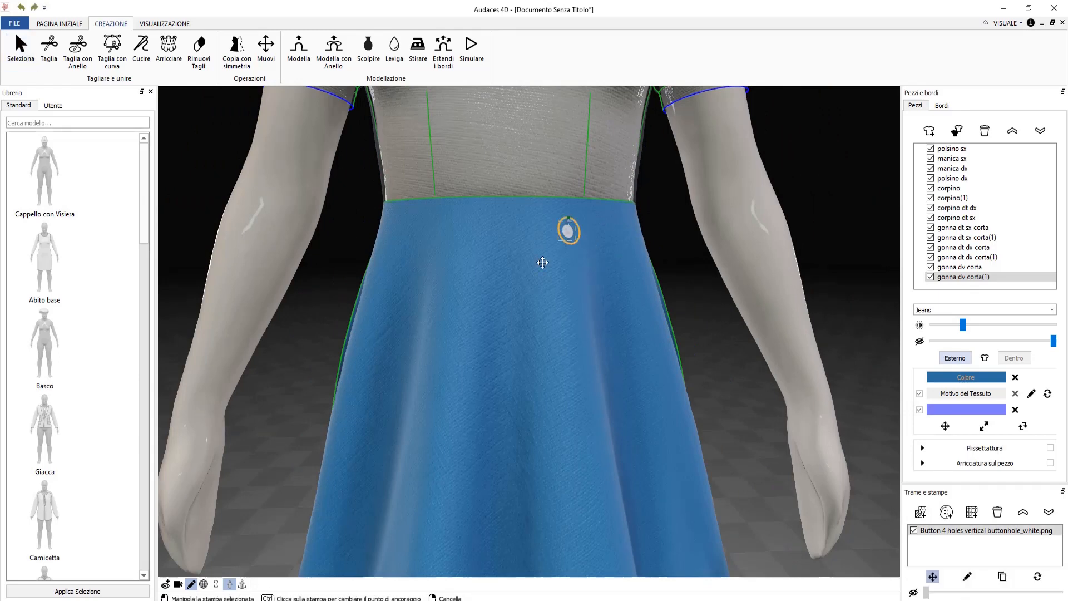
{"action": "left_click", "coordinate": [997, 512]}
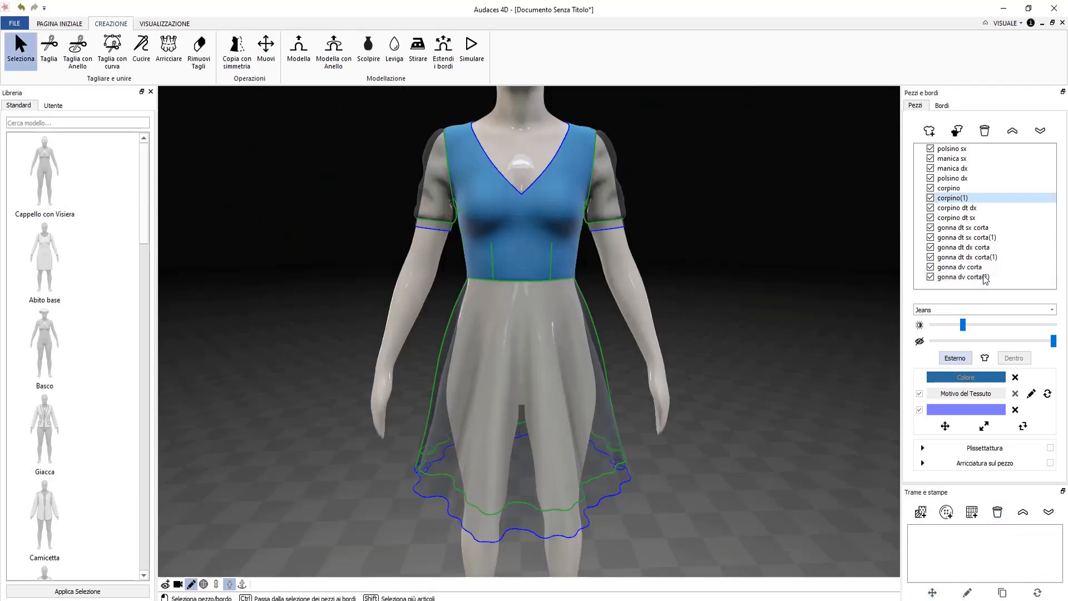
Select every dress piece and clear the purple fabric structure from all of them.
{"action": "left_click", "coordinate": [984, 277]}
{"action": "left_click", "coordinate": [985, 268], "text": "shift"}
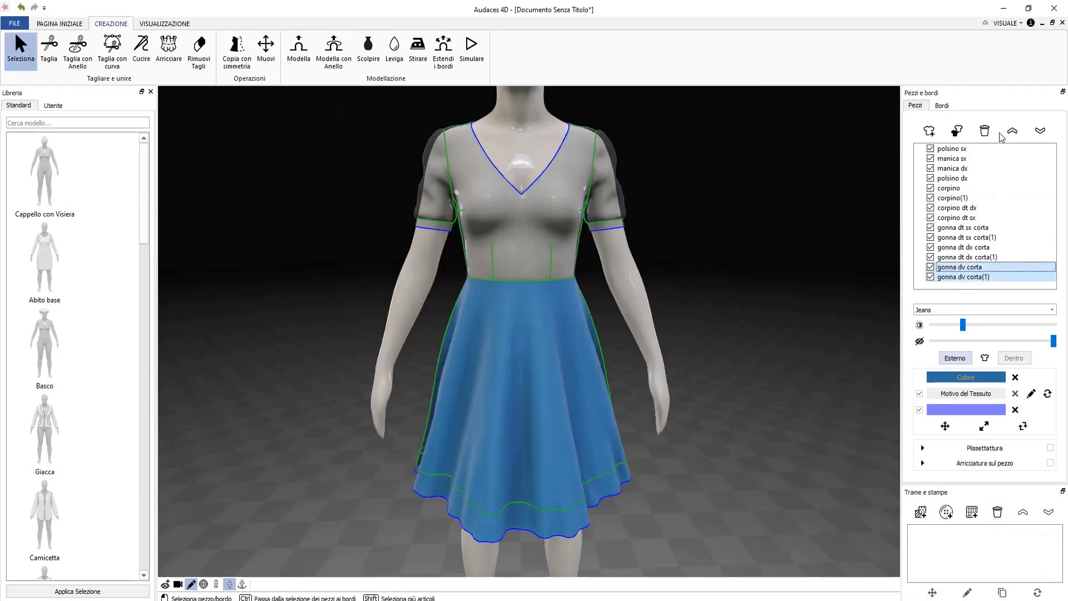
{"action": "left_click", "coordinate": [984, 159], "text": "shift"}
{"action": "left_click", "coordinate": [985, 149], "text": "shift"}
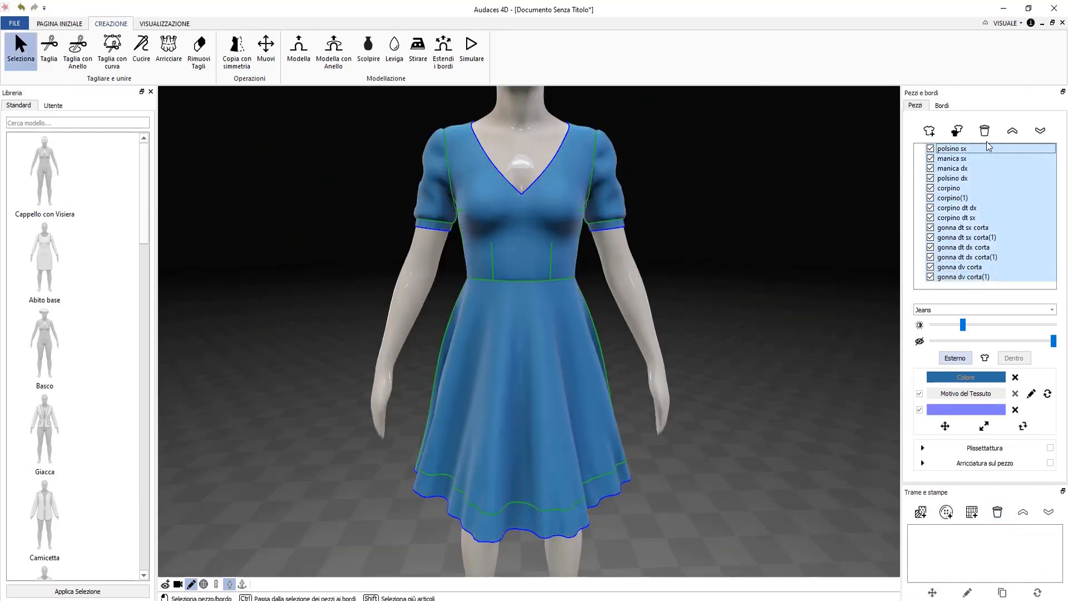
{"action": "left_click", "coordinate": [1015, 410]}
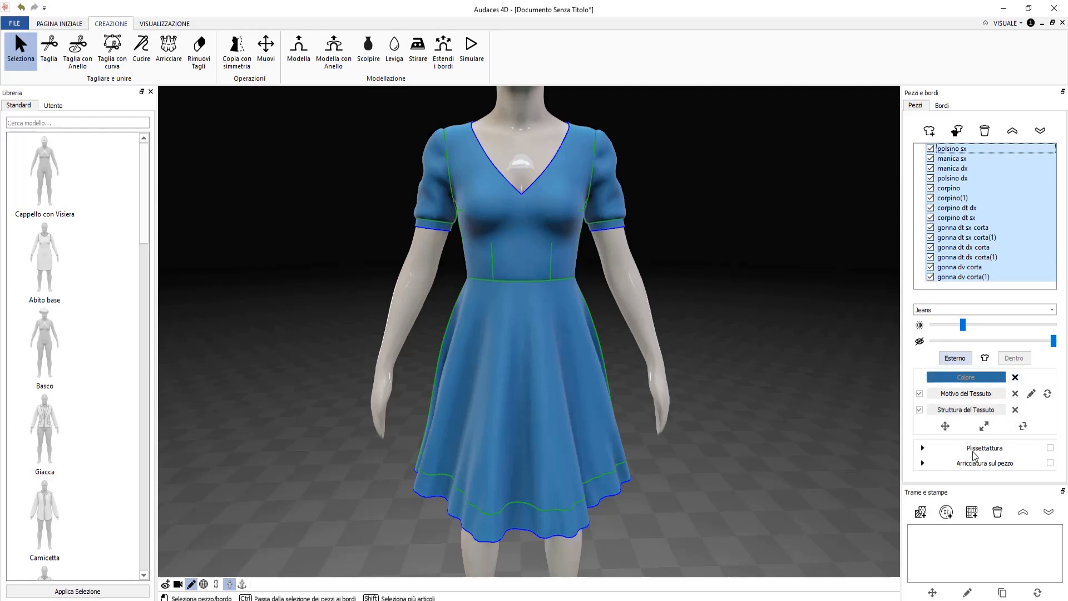
Make both sleeves and the front and back hem band pieces semi-transparent.
{"action": "right_click_drag", "start_coordinate": [681, 289], "coordinate": [683, 282]}
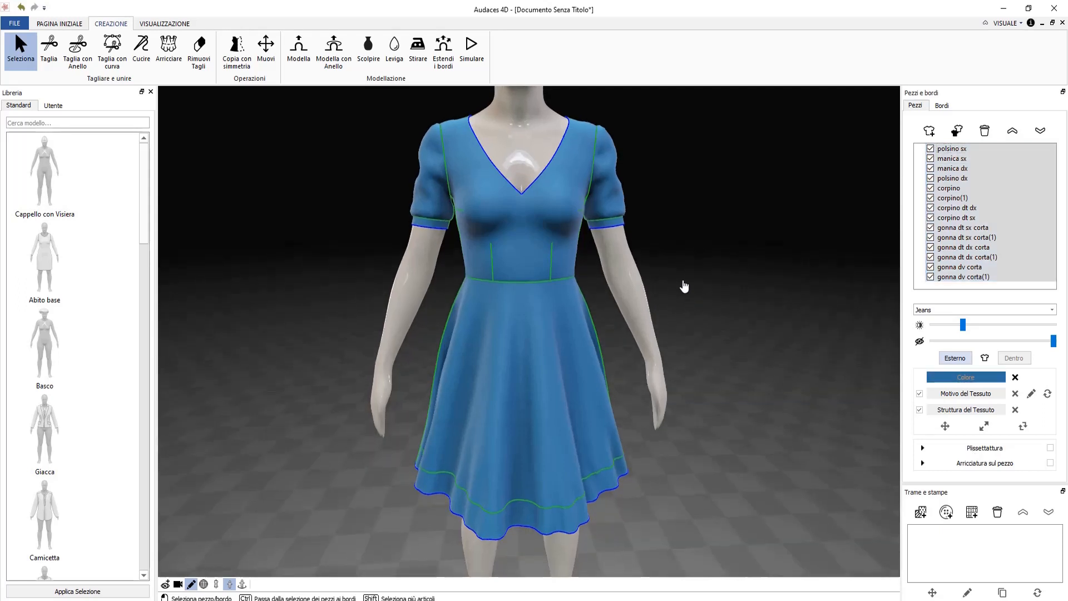
{"action": "left_click", "coordinate": [613, 209]}
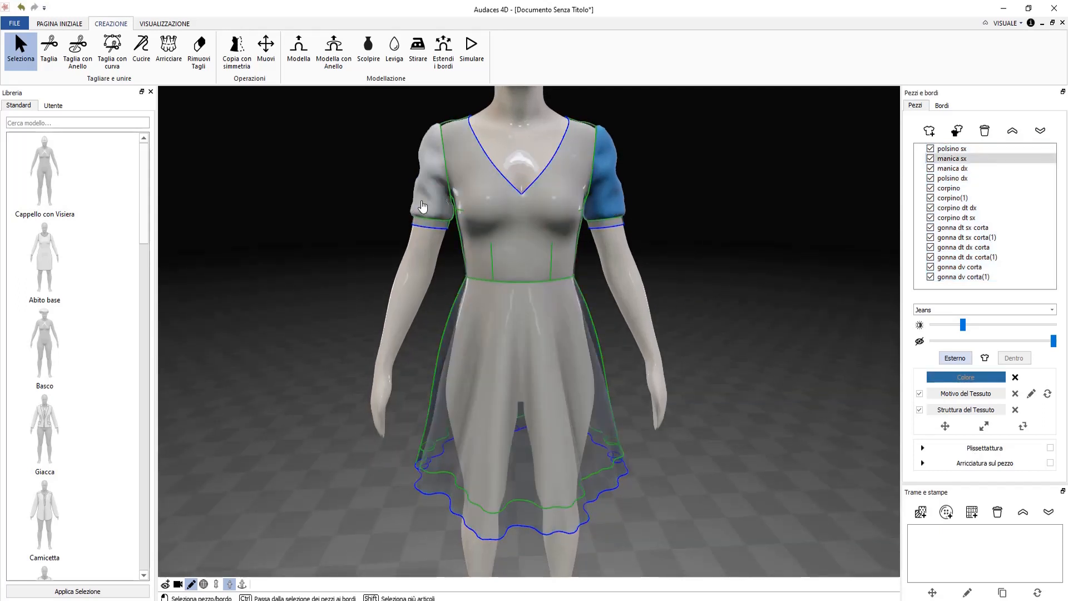
{"action": "left_click", "coordinate": [427, 202], "text": "shift"}
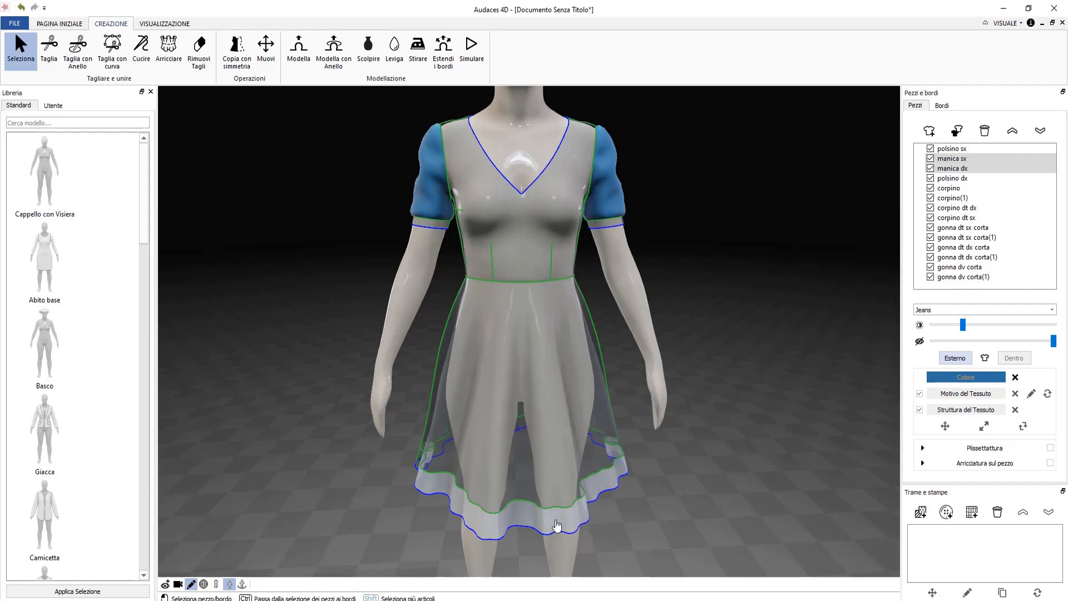
{"action": "left_click", "coordinate": [554, 524], "text": "shift"}
{"action": "right_click_drag", "start_coordinate": [554, 523], "coordinate": [612, 489]}
{"action": "left_click", "coordinate": [569, 563], "text": "shift"}
{"action": "left_click", "coordinate": [396, 550], "text": "shift"}
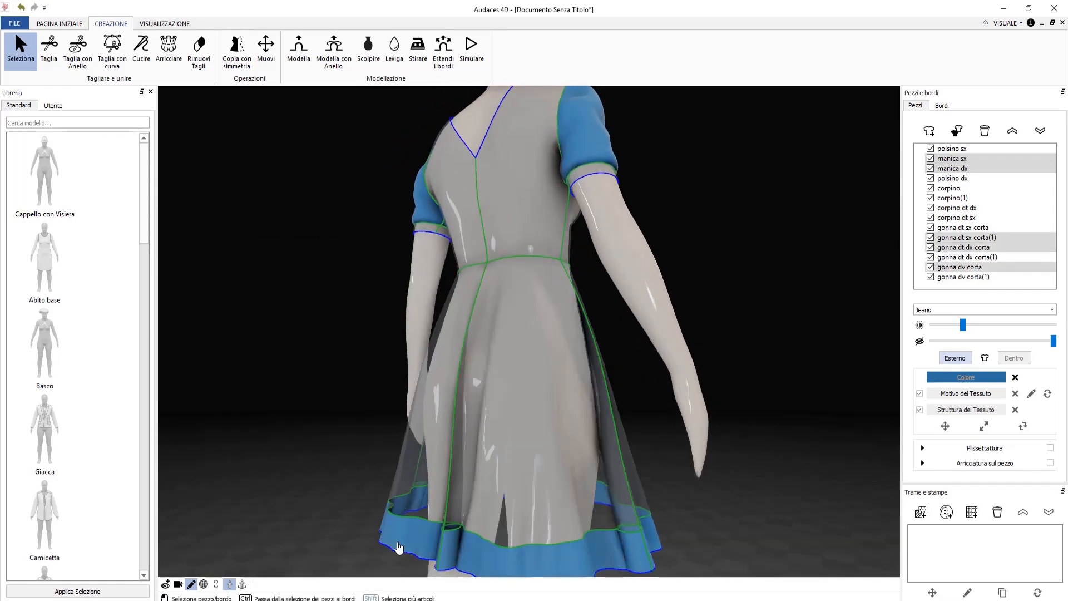
{"action": "right_click_drag", "start_coordinate": [780, 417], "coordinate": [548, 464]}
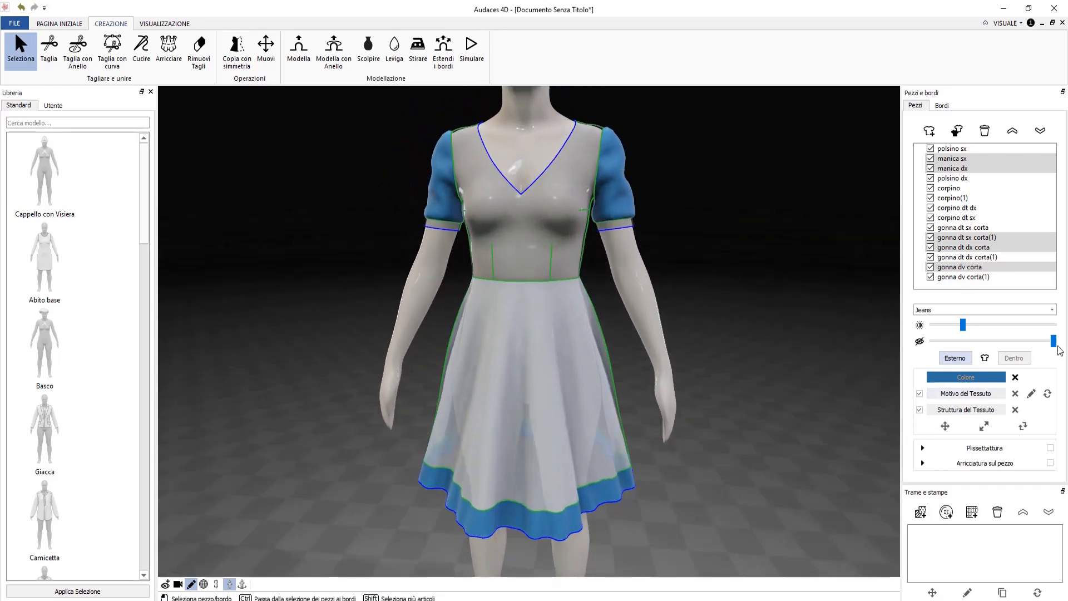
{"action": "left_click_drag", "start_coordinate": [1058, 346], "coordinate": [999, 358]}
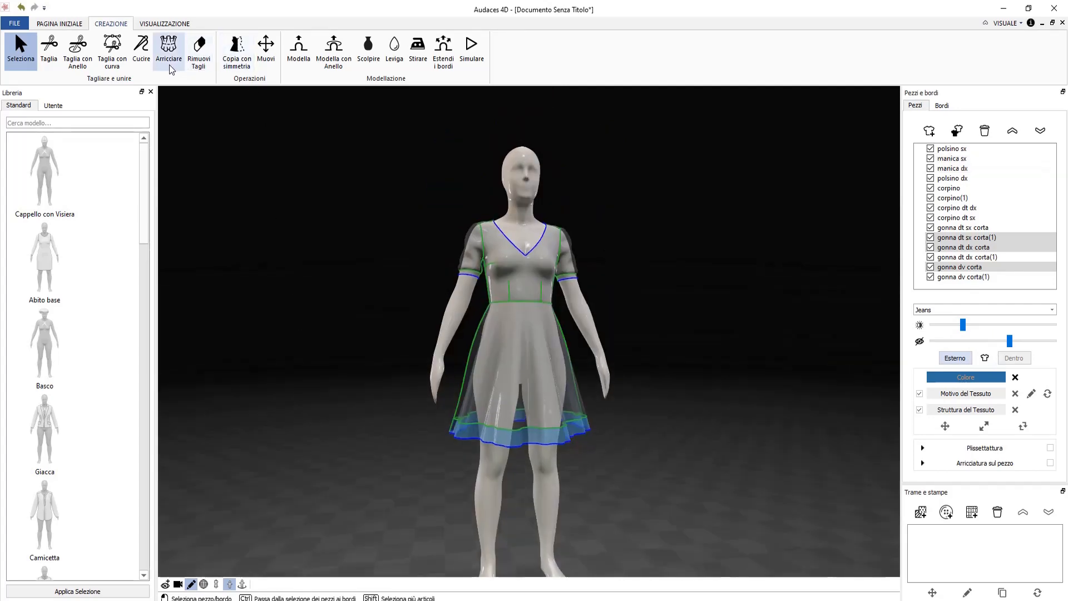
Gather the hem band along its front and back seams with Arricciare into a ruffle.
{"action": "left_click", "coordinate": [169, 53]}
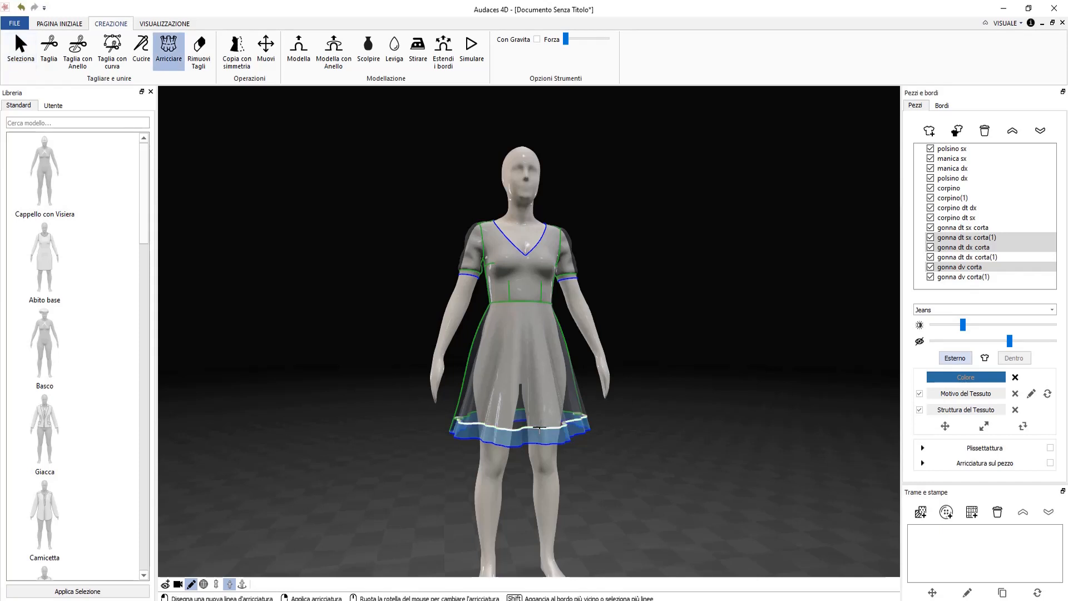
{"action": "left_click", "coordinate": [539, 427]}
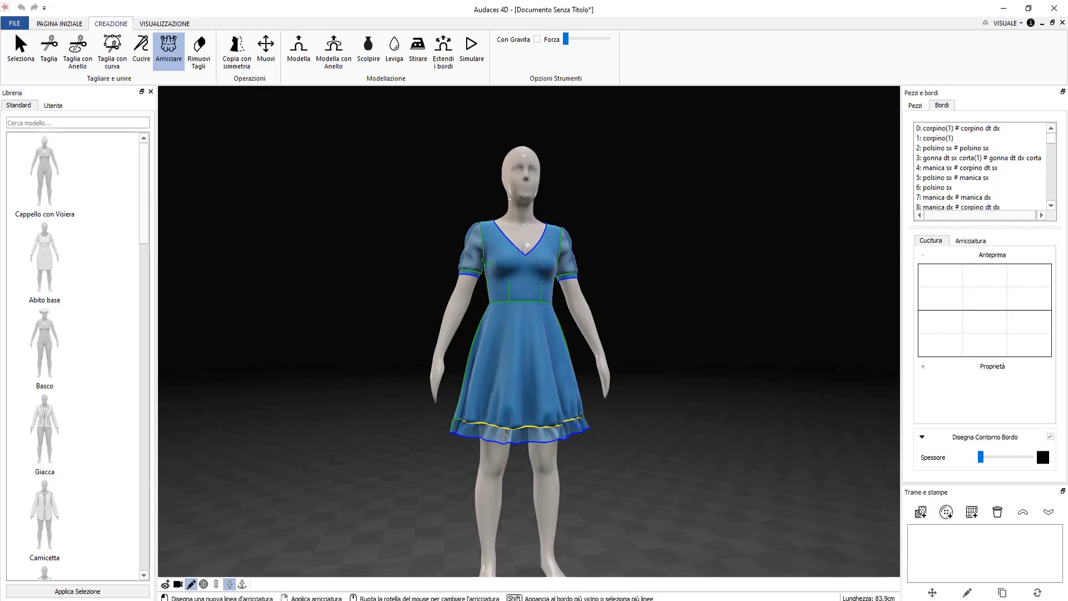
{"action": "right_click_drag", "start_coordinate": [437, 462], "coordinate": [684, 428]}
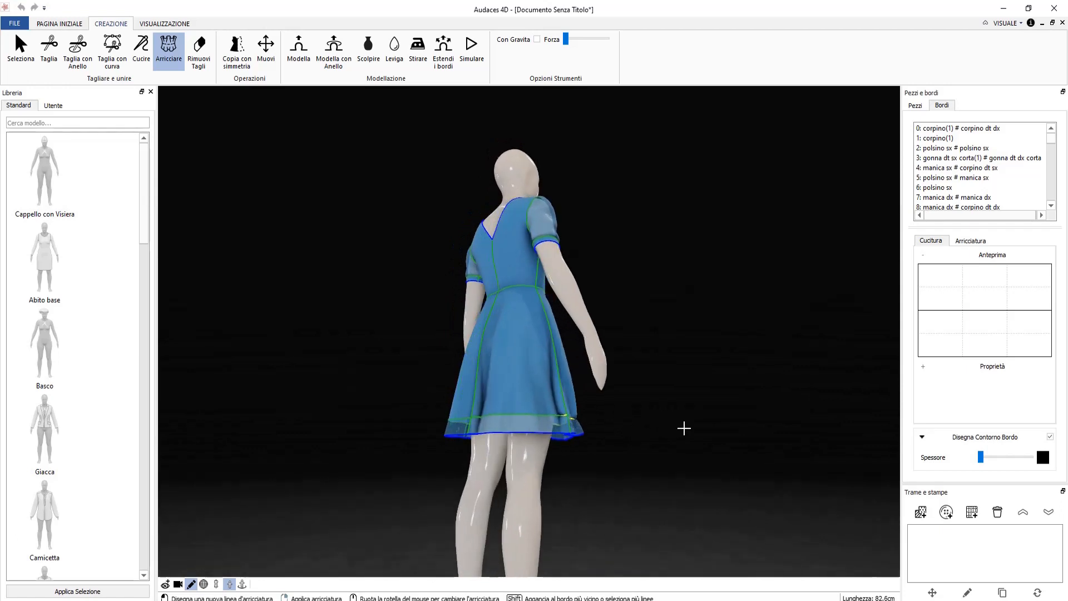
{"action": "left_click", "coordinate": [531, 415]}
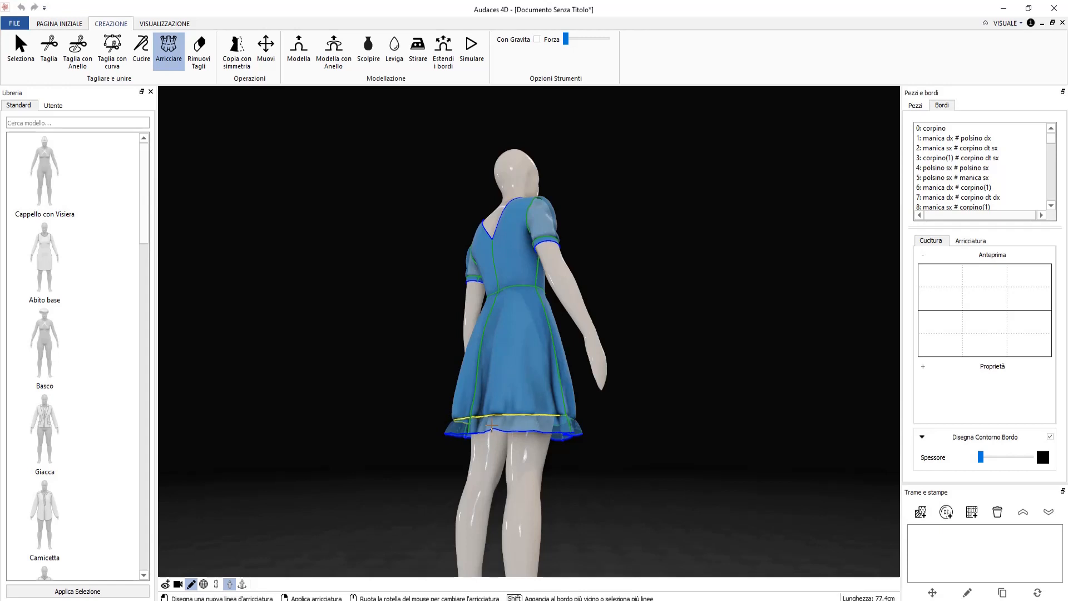
{"action": "left_click", "coordinate": [491, 426]}
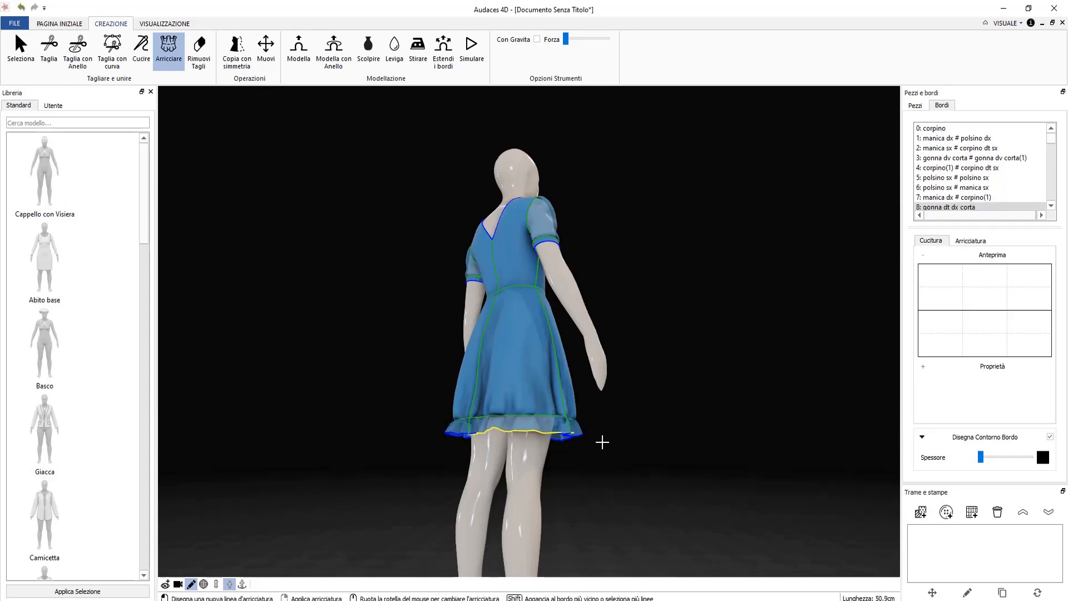
{"action": "key", "text": "Escape"}
{"action": "right_click_drag", "start_coordinate": [617, 441], "coordinate": [366, 504]}
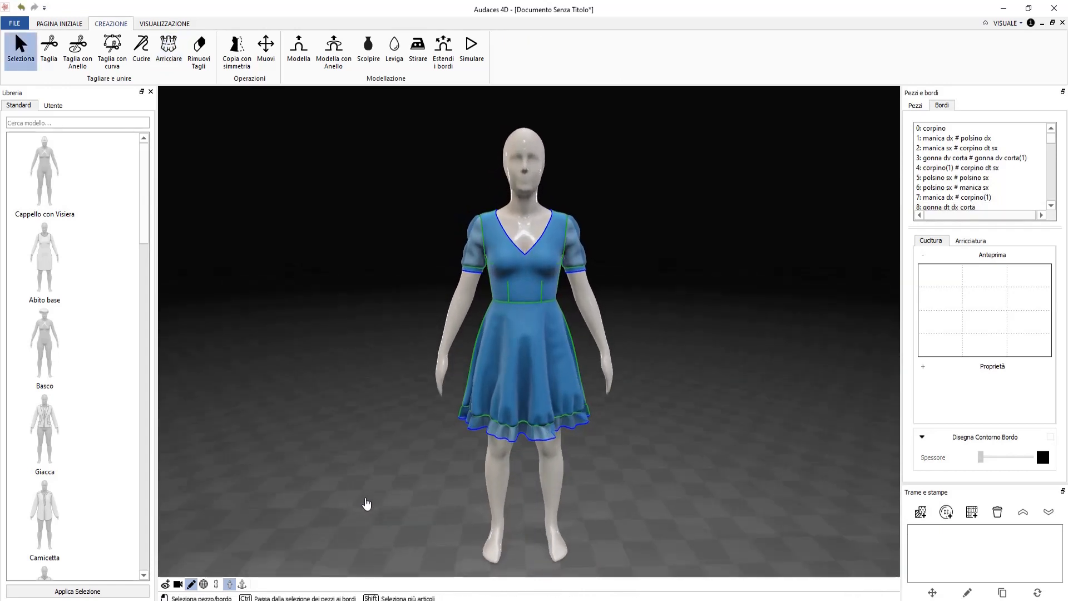
Apply the CT001 stitch pattern from the seams folder to the front neckline edge.
{"action": "scroll", "coordinate": [527, 245], "scroll_direction": "up", "scroll_amount": 3}
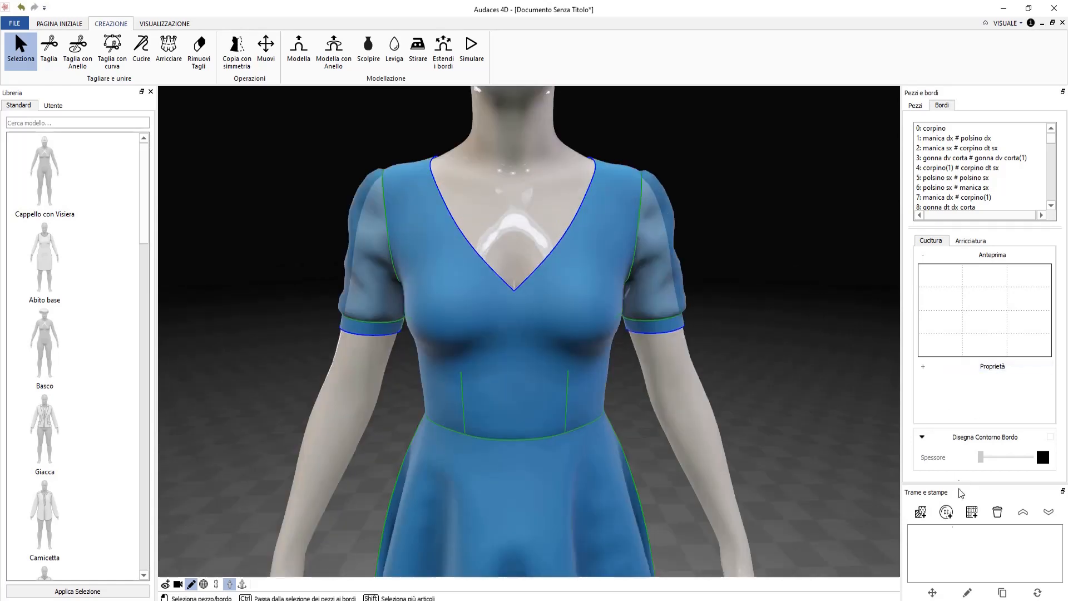
{"action": "scroll", "coordinate": [535, 322], "scroll_direction": "up", "scroll_amount": 3}
{"action": "left_click", "coordinate": [535, 321]}
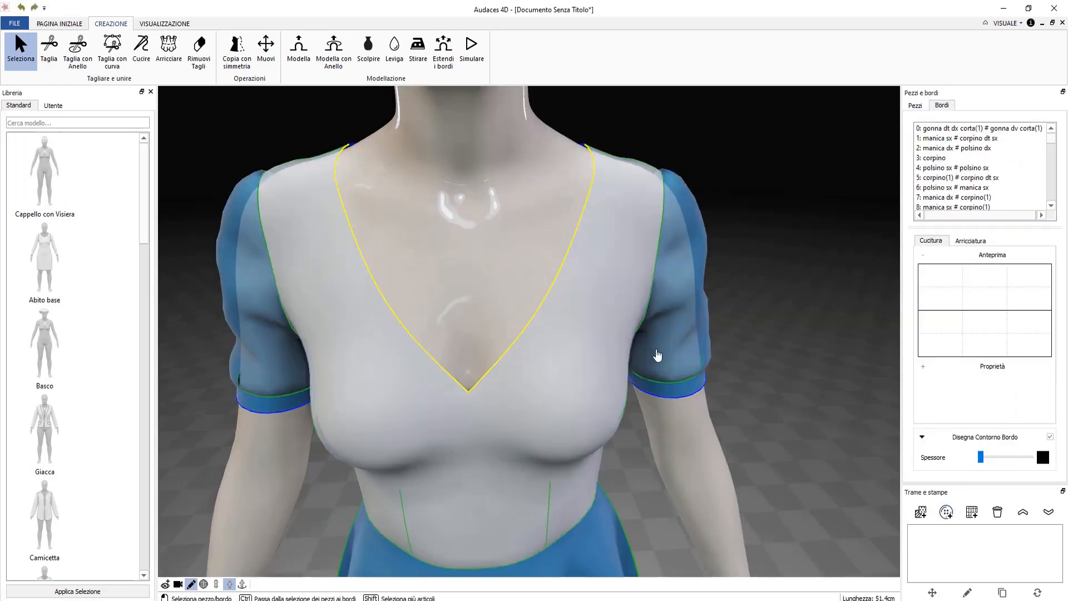
{"action": "left_click", "coordinate": [979, 366]}
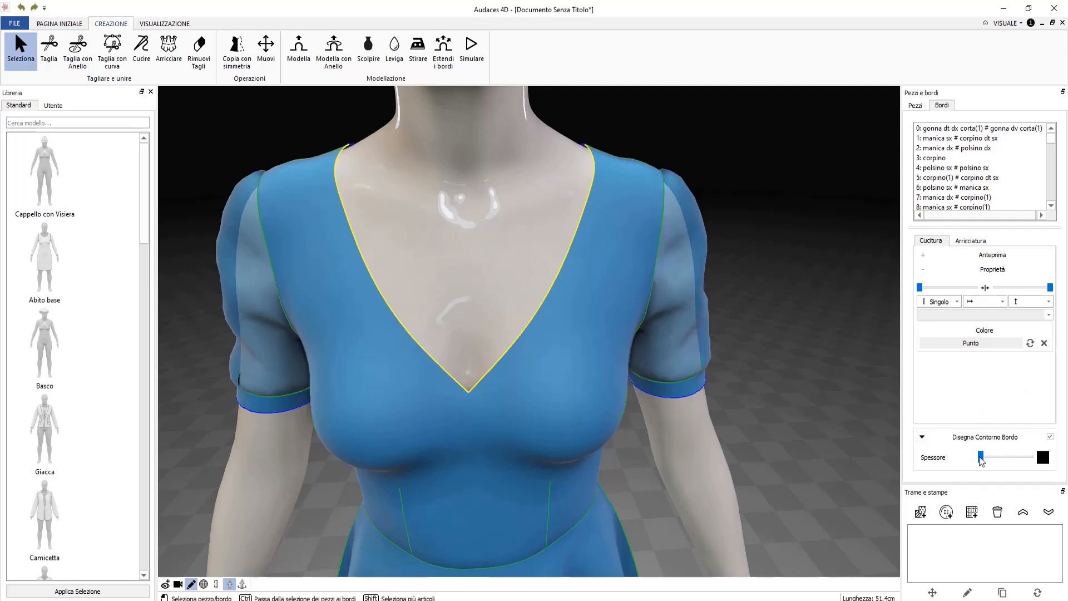
{"action": "left_click", "coordinate": [967, 344]}
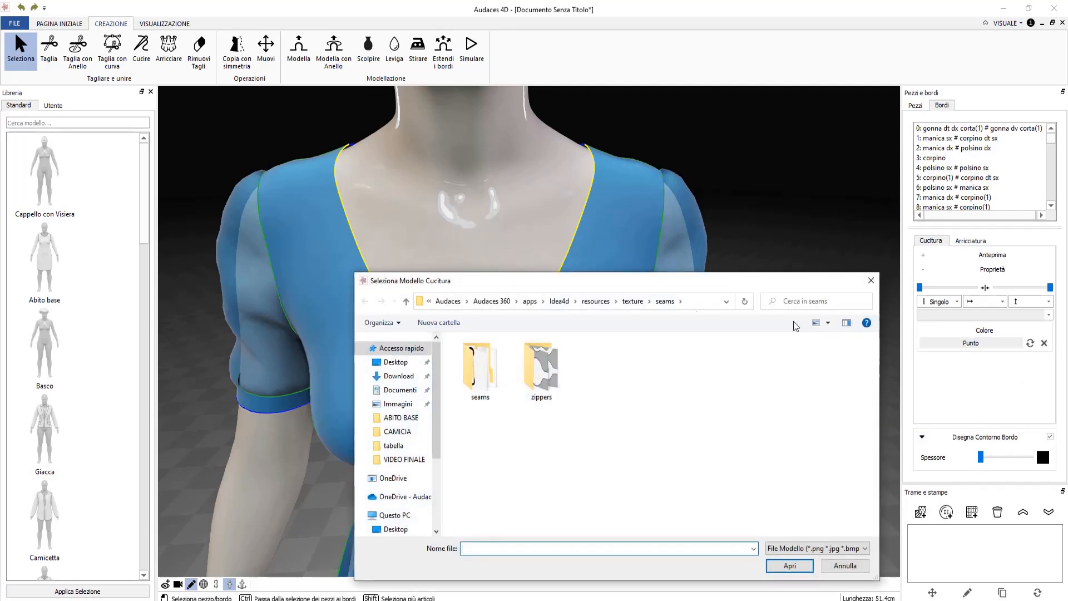
{"action": "double_click", "coordinate": [482, 377]}
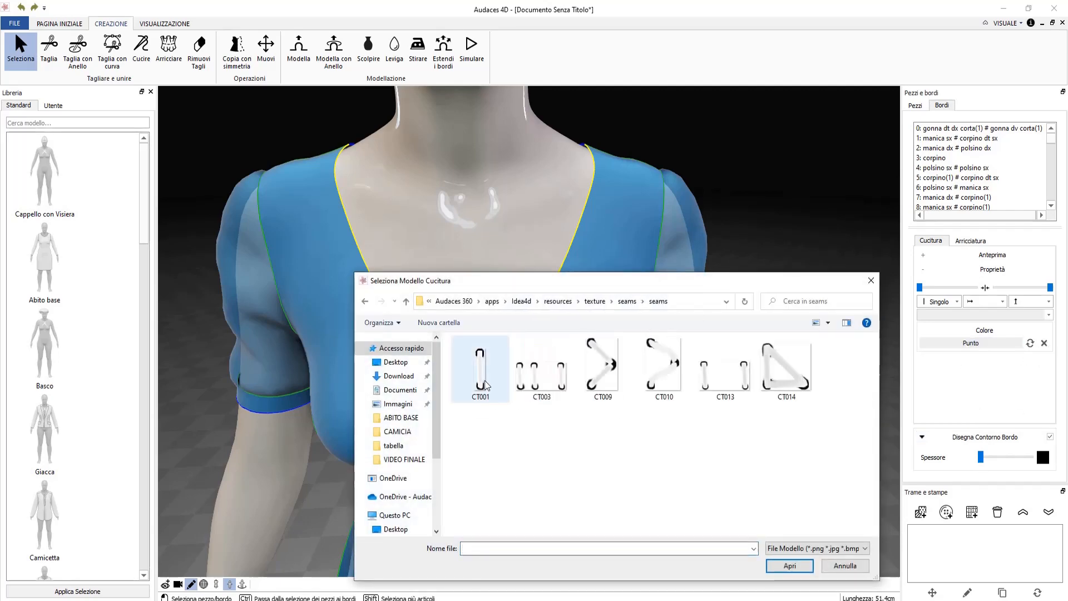
{"action": "left_click", "coordinate": [481, 375]}
{"action": "left_click", "coordinate": [789, 566]}
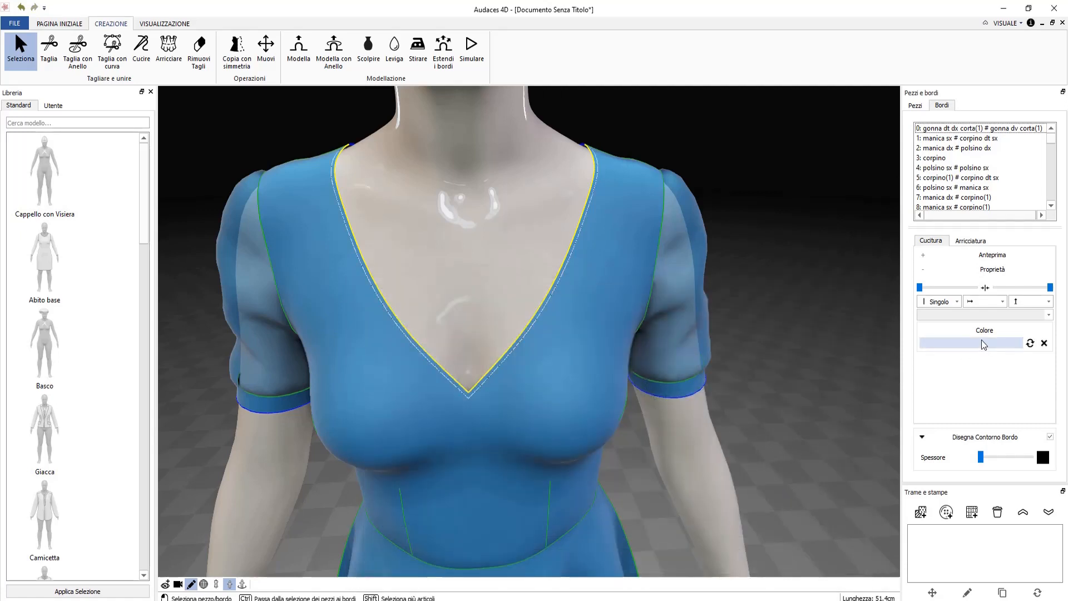
Move the neckline stitching inward from the edge and widen its stitch spacing.
{"action": "left_click", "coordinate": [979, 256]}
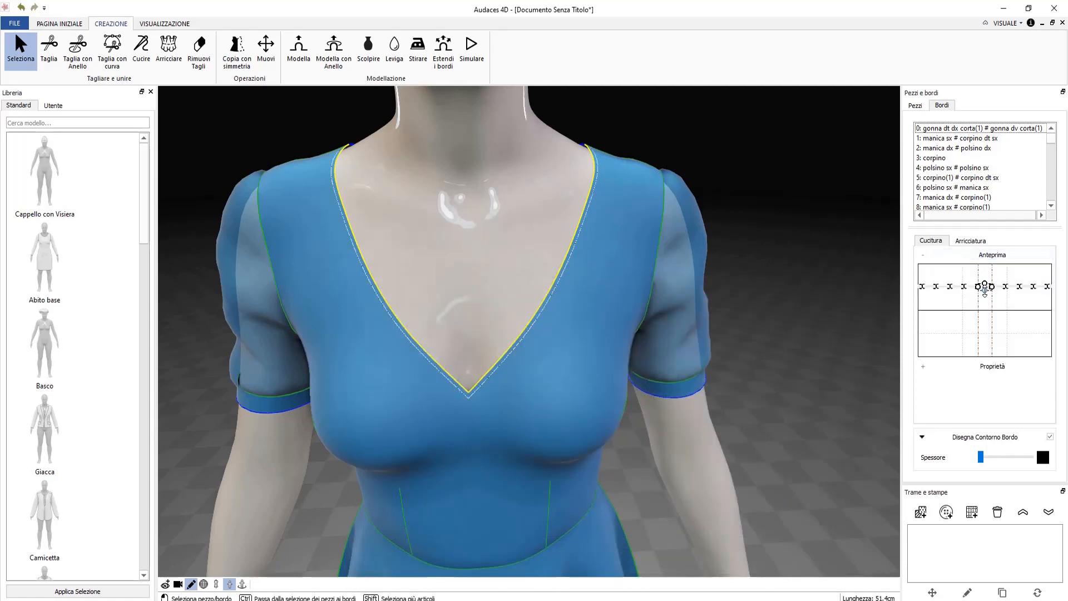
{"action": "left_click_drag", "start_coordinate": [995, 288], "coordinate": [999, 313]}
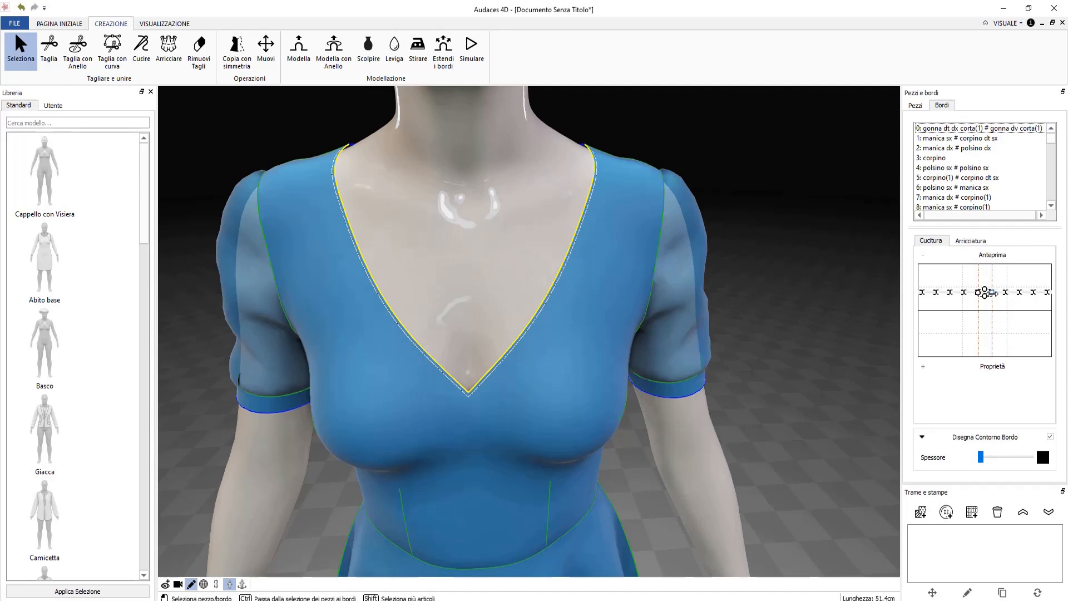
{"action": "scroll", "coordinate": [526, 411], "scroll_direction": "up", "scroll_amount": 3}
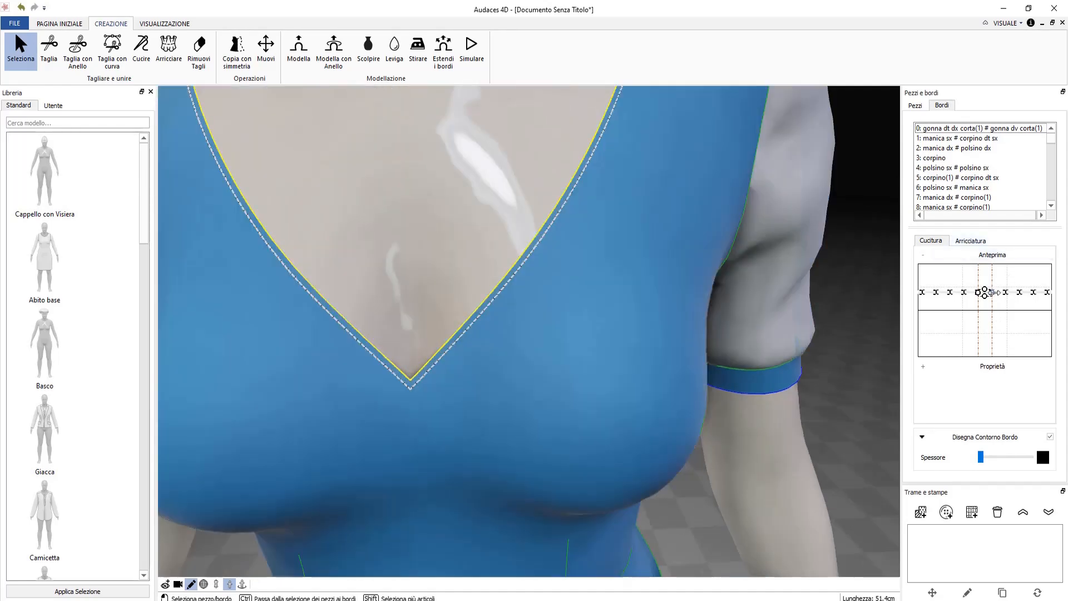
{"action": "left_click_drag", "start_coordinate": [992, 292], "coordinate": [1011, 290]}
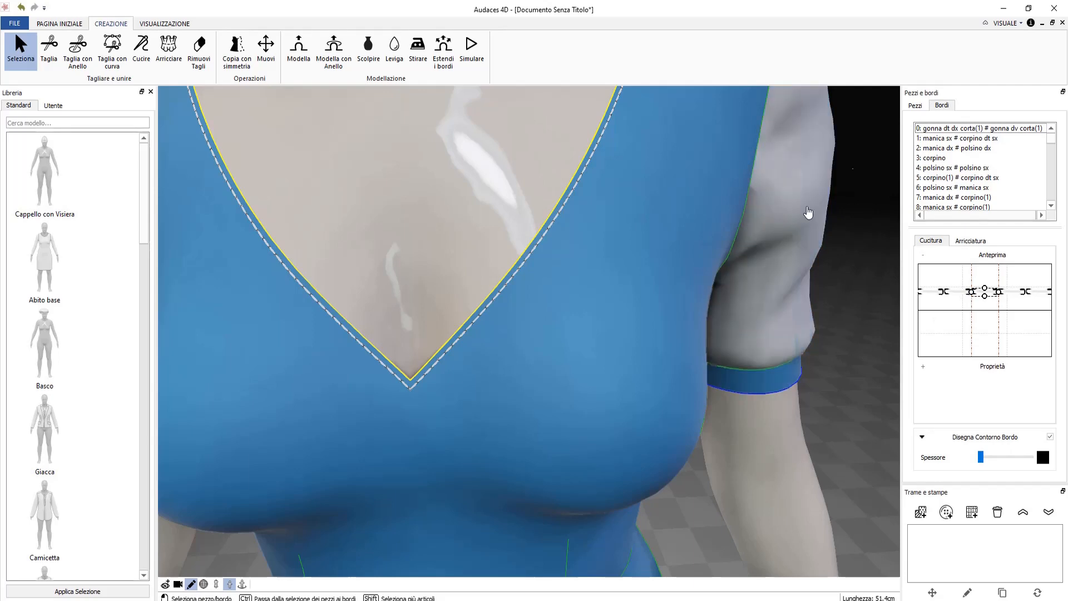
{"action": "scroll", "coordinate": [743, 243], "scroll_direction": "down", "scroll_amount": 6}
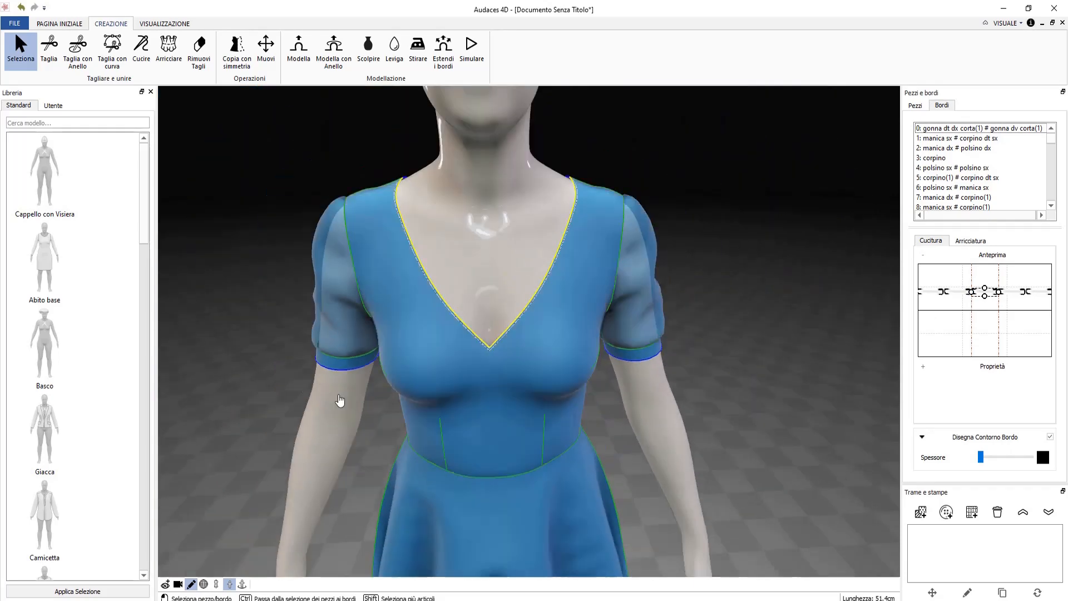
Apply the first stitch pattern to both back neckline edges.
{"action": "left_click", "coordinate": [573, 268]}
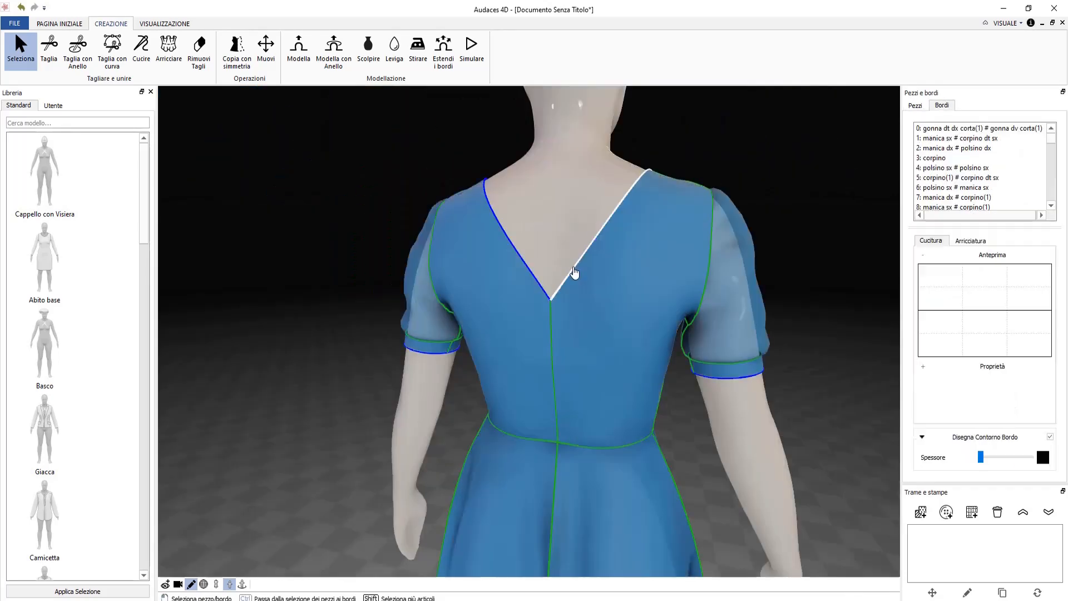
{"action": "left_click", "coordinate": [543, 289]}
{"action": "left_click", "coordinate": [562, 285], "text": "shift"}
{"action": "left_click", "coordinate": [990, 366]}
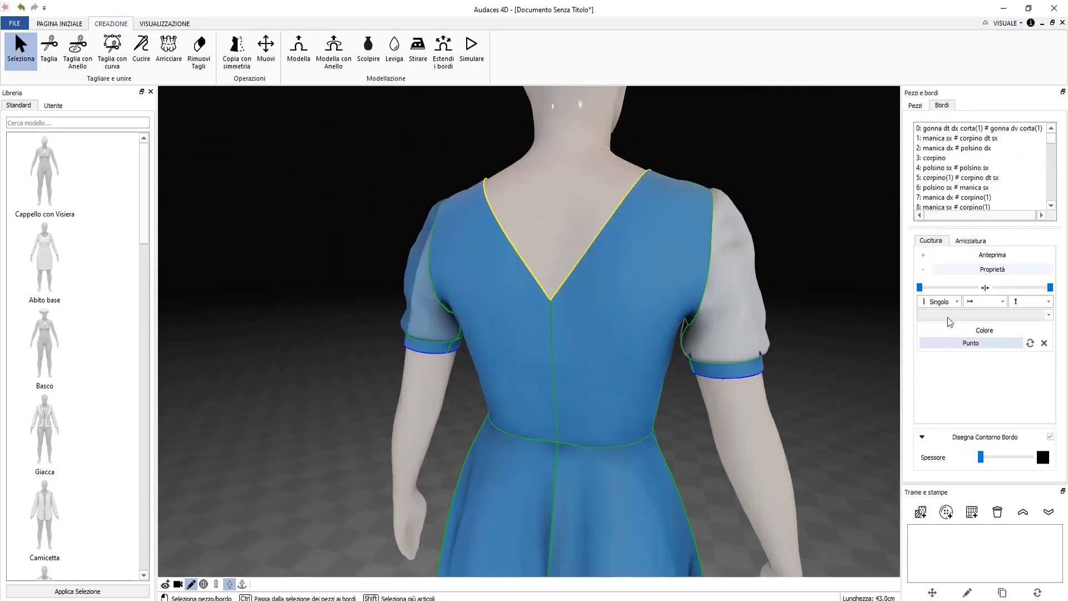
{"action": "left_click", "coordinate": [970, 343]}
{"action": "double_click", "coordinate": [477, 367]}
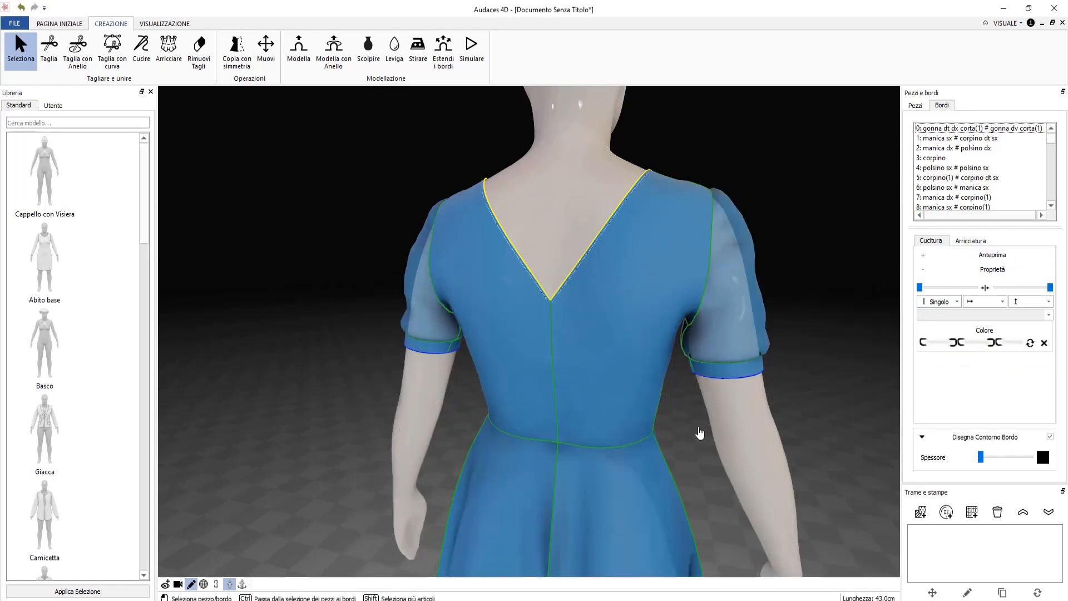
Shift the back neckline stitching inside the edge and turn on symmetry.
{"action": "left_click", "coordinate": [992, 254]}
{"action": "scroll", "coordinate": [588, 283], "scroll_direction": "up", "scroll_amount": 5}
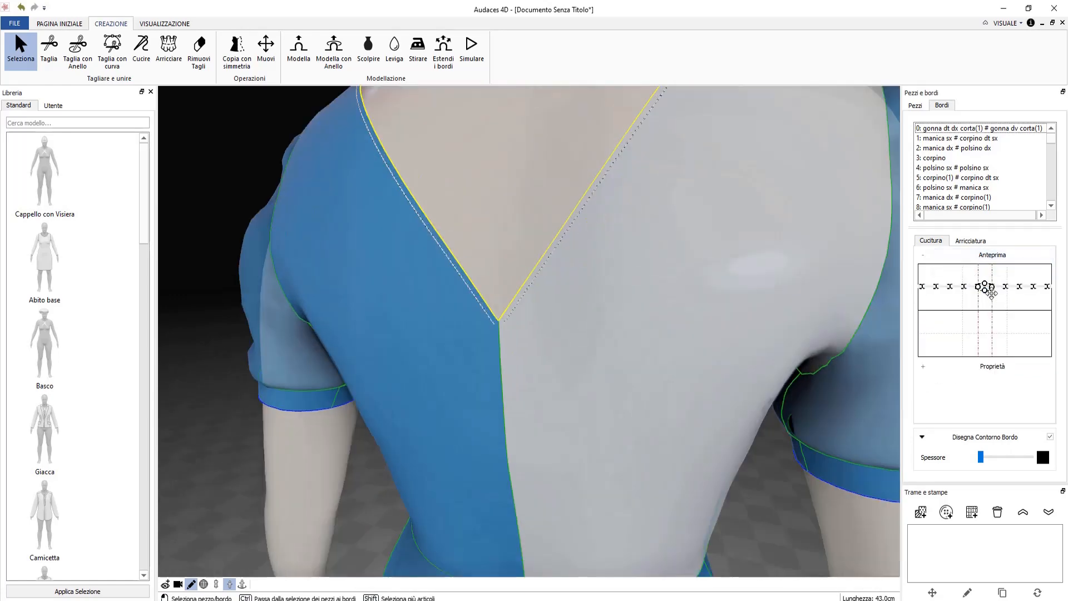
{"action": "left_click_drag", "start_coordinate": [991, 284], "coordinate": [1011, 296]}
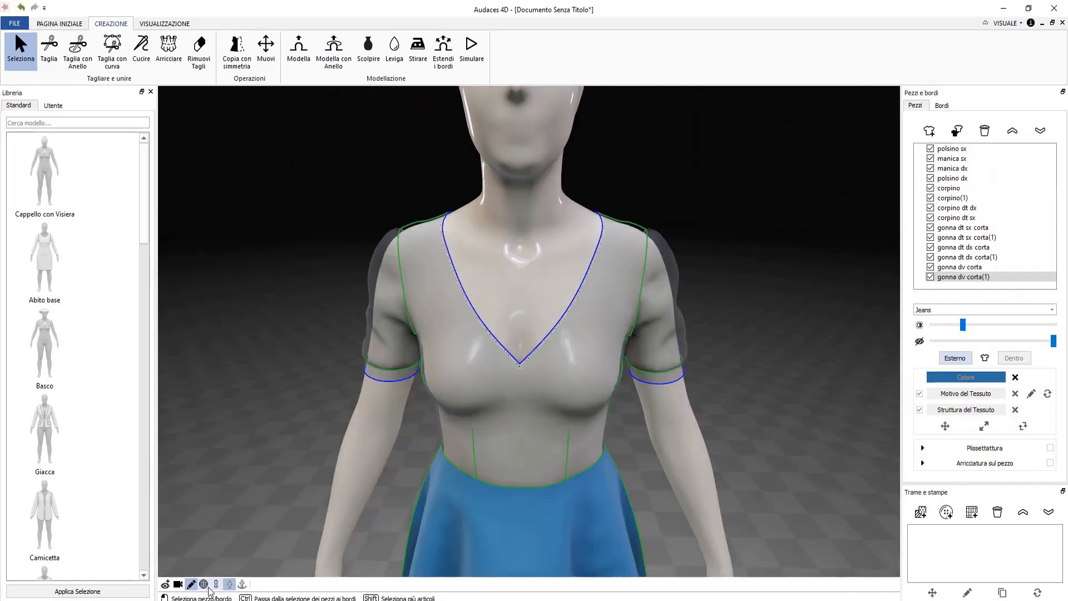
{"action": "left_click", "coordinate": [216, 584]}
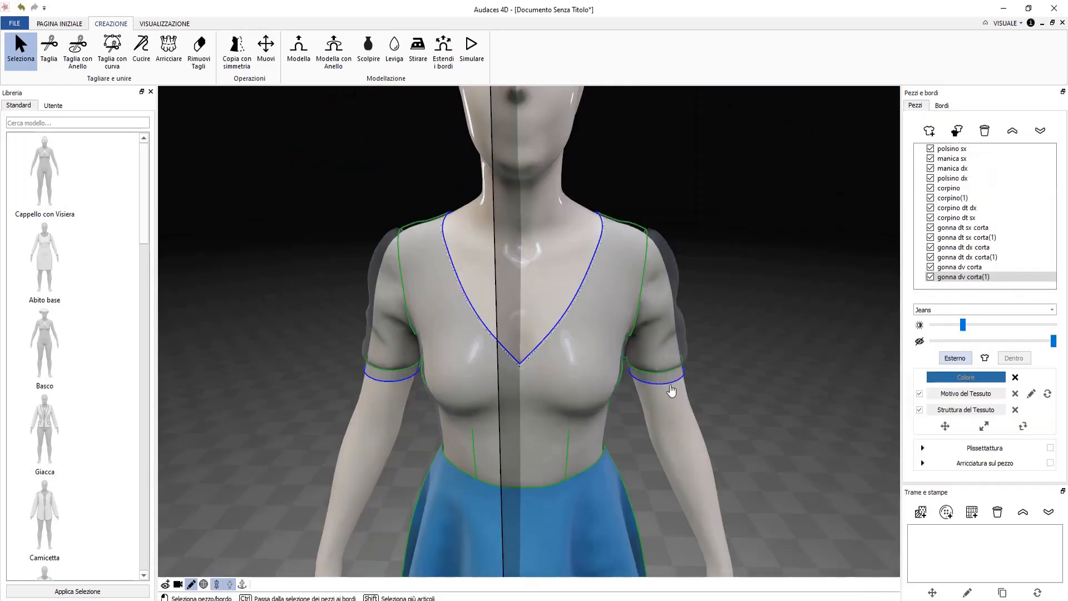
Apply the first stitch pattern from the seams folder to both sleeve cuff seams.
{"action": "left_click", "coordinate": [670, 385]}
{"action": "left_click", "coordinate": [671, 385], "text": "ctrl"}
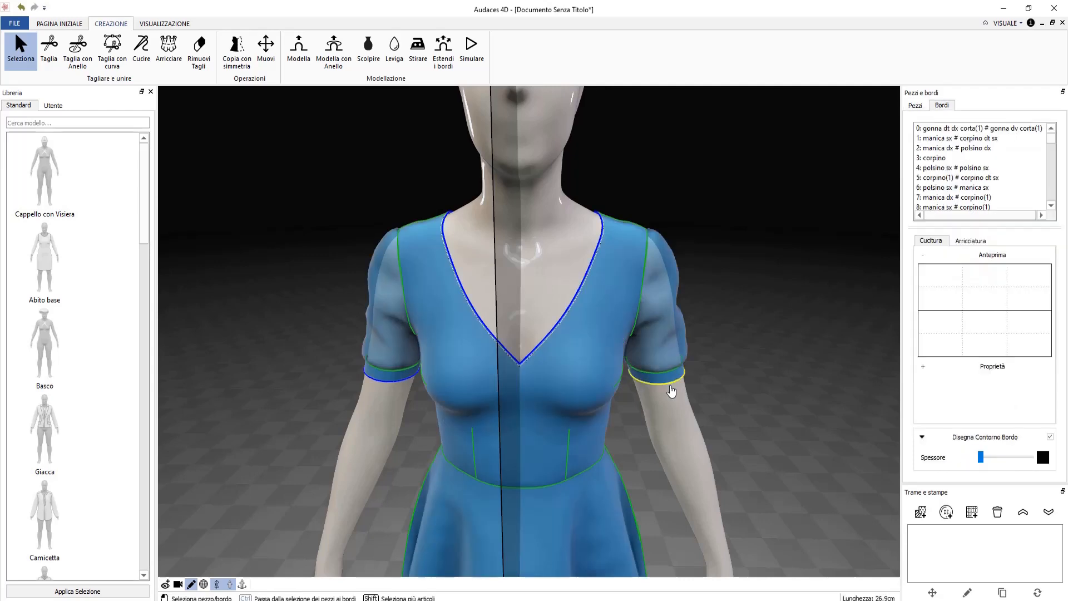
{"action": "left_click", "coordinate": [403, 389], "text": "shift"}
{"action": "left_click", "coordinate": [971, 342]}
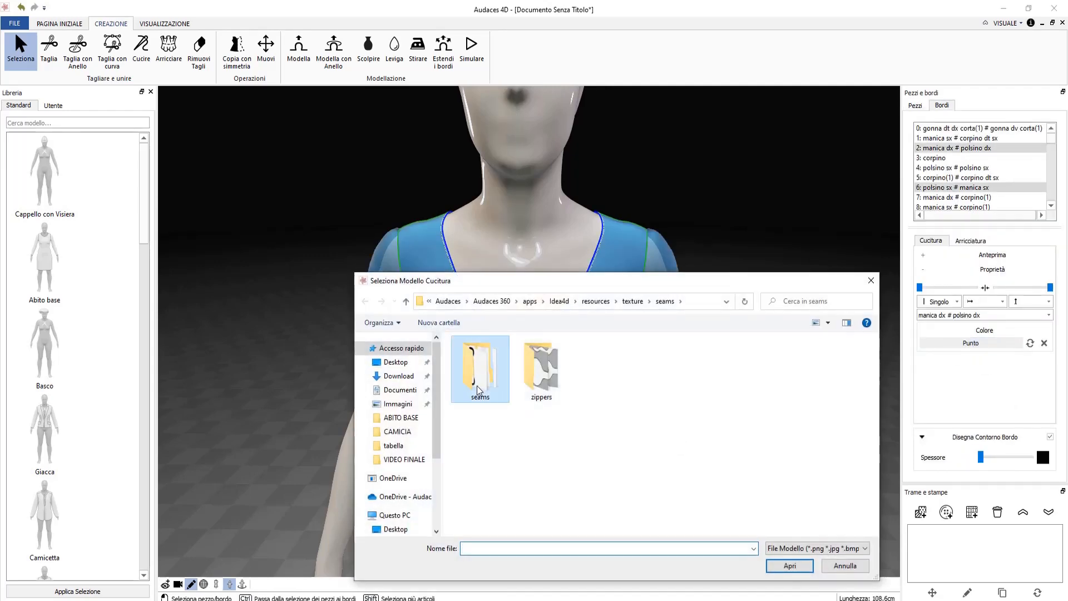
{"action": "double_click", "coordinate": [477, 391]}
{"action": "left_click", "coordinate": [487, 374]}
{"action": "left_click", "coordinate": [796, 570]}
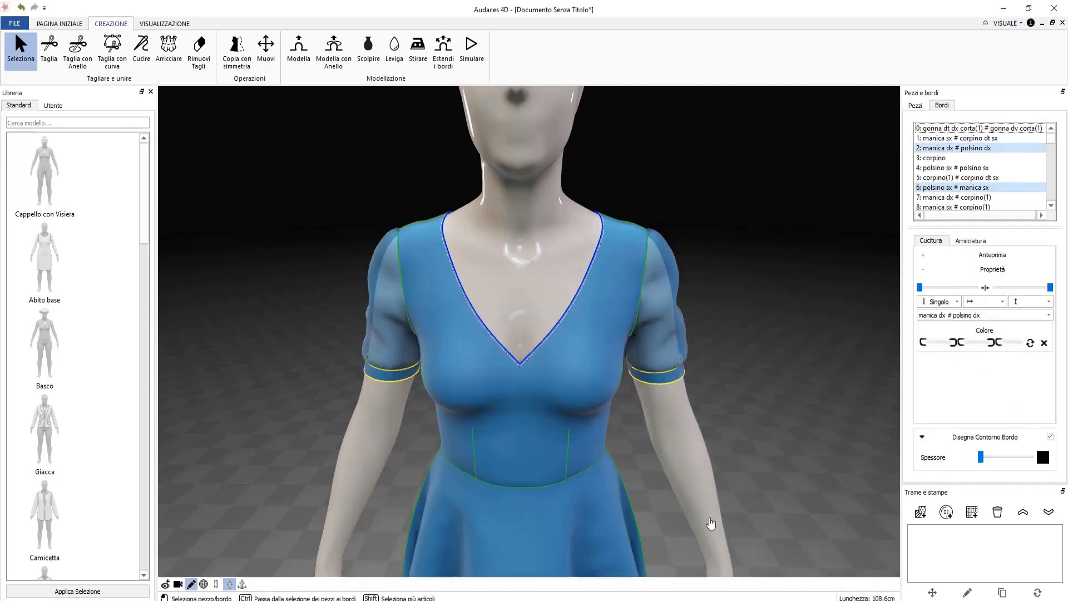
Select both cuffs' upper and lower edges plus the front and back neckline edges.
{"action": "scroll", "coordinate": [670, 384], "scroll_direction": "up", "scroll_amount": 4}
{"action": "scroll", "coordinate": [679, 434], "scroll_direction": "down", "scroll_amount": 4}
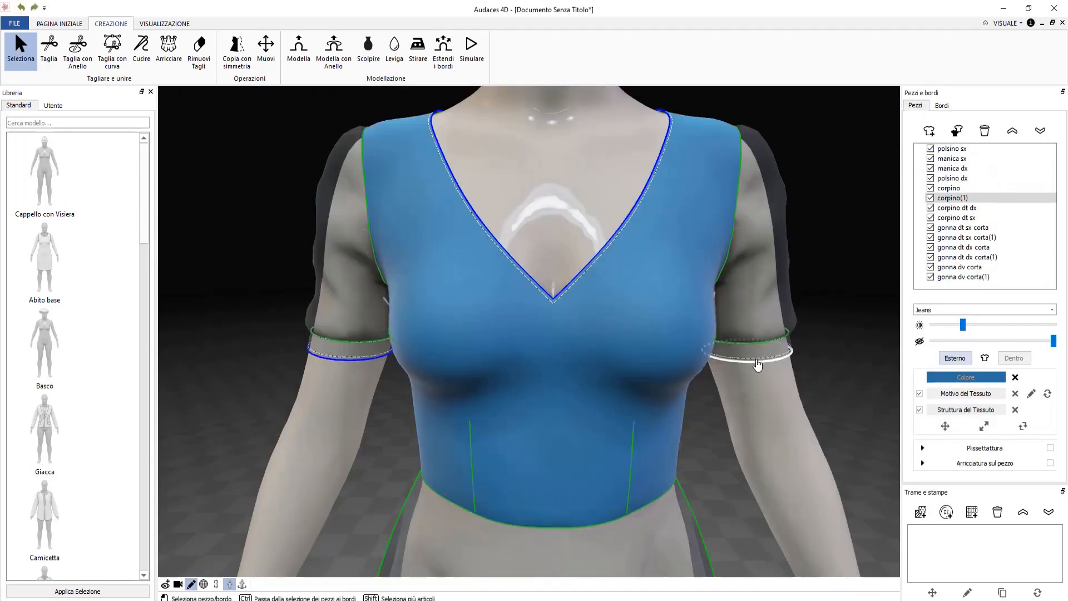
{"action": "left_click", "coordinate": [757, 362], "text": "ctrl"}
{"action": "left_click", "coordinate": [754, 342], "text": "shift"}
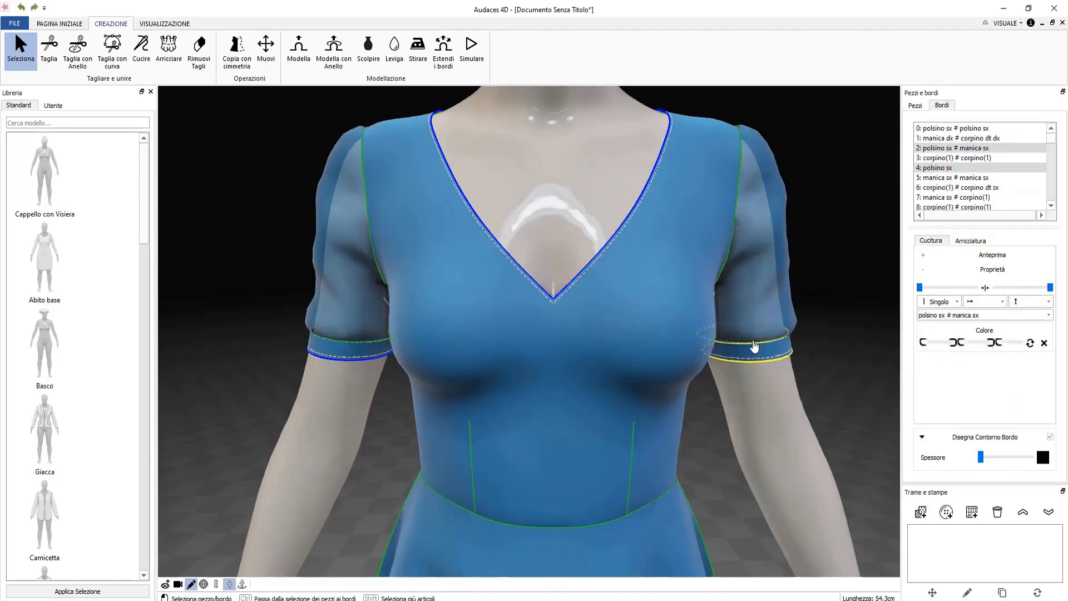
{"action": "left_click", "coordinate": [368, 358], "text": "shift"}
{"action": "left_click", "coordinate": [364, 340], "text": "shift"}
{"action": "left_click", "coordinate": [529, 265], "text": "shift"}
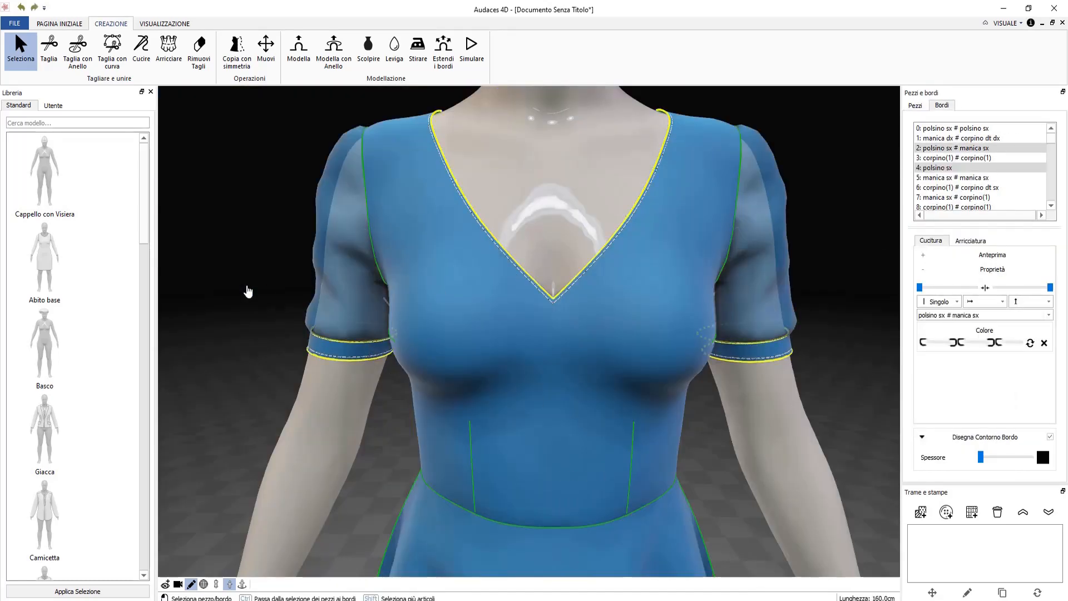
{"action": "right_click_drag", "start_coordinate": [233, 304], "coordinate": [584, 342]}
{"action": "left_click", "coordinate": [453, 260], "text": "shift"}
{"action": "left_click", "coordinate": [432, 274], "text": "shift"}
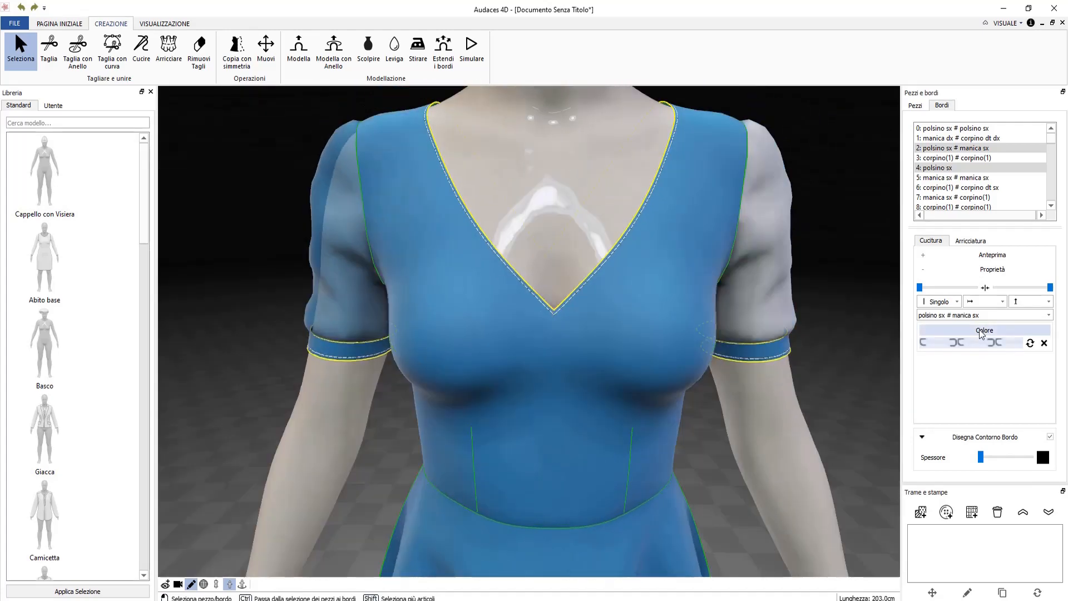
Colour the selected neckline and cuff topstitching dark blue #284e85, then deselect the edges.
{"action": "left_click", "coordinate": [982, 332]}
{"action": "left_click_drag", "start_coordinate": [474, 286], "coordinate": [467, 245]}
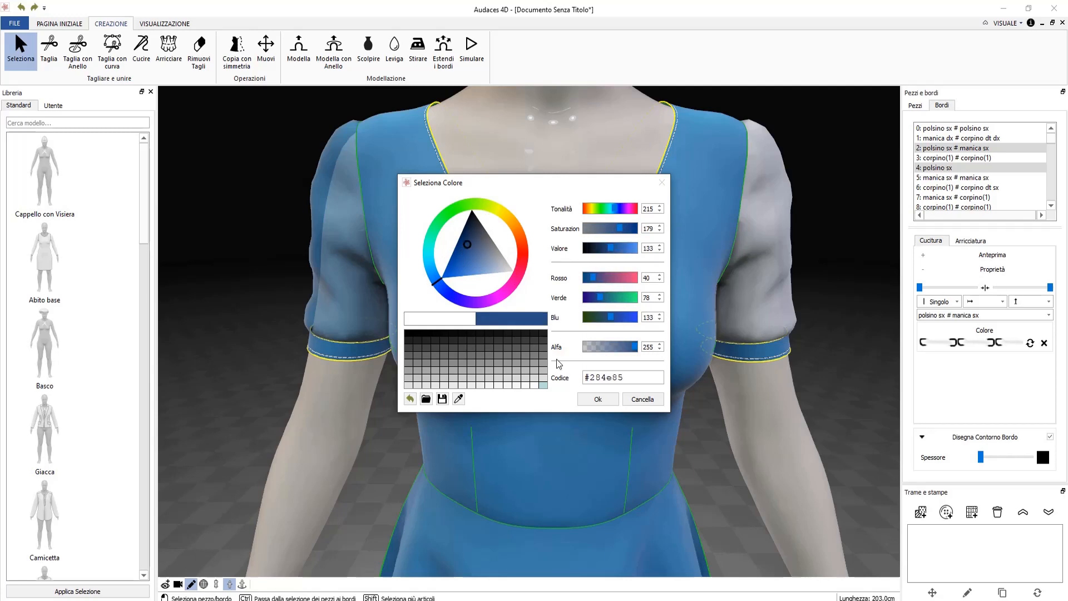
{"action": "left_click", "coordinate": [597, 400]}
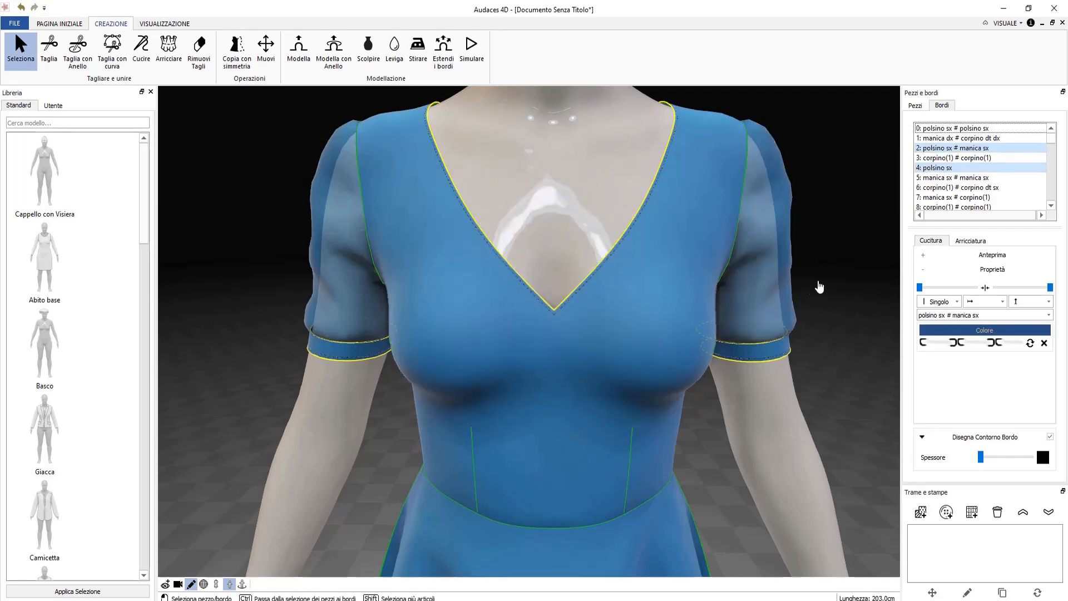
{"action": "left_click", "coordinate": [191, 584]}
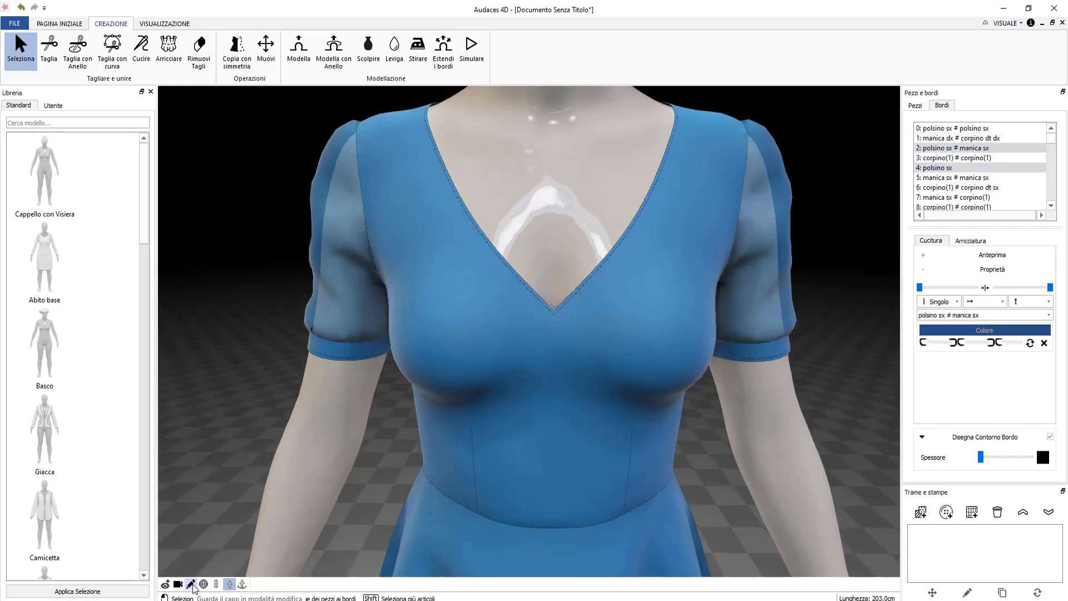
{"action": "scroll", "coordinate": [594, 296], "scroll_direction": "up", "scroll_amount": 4}
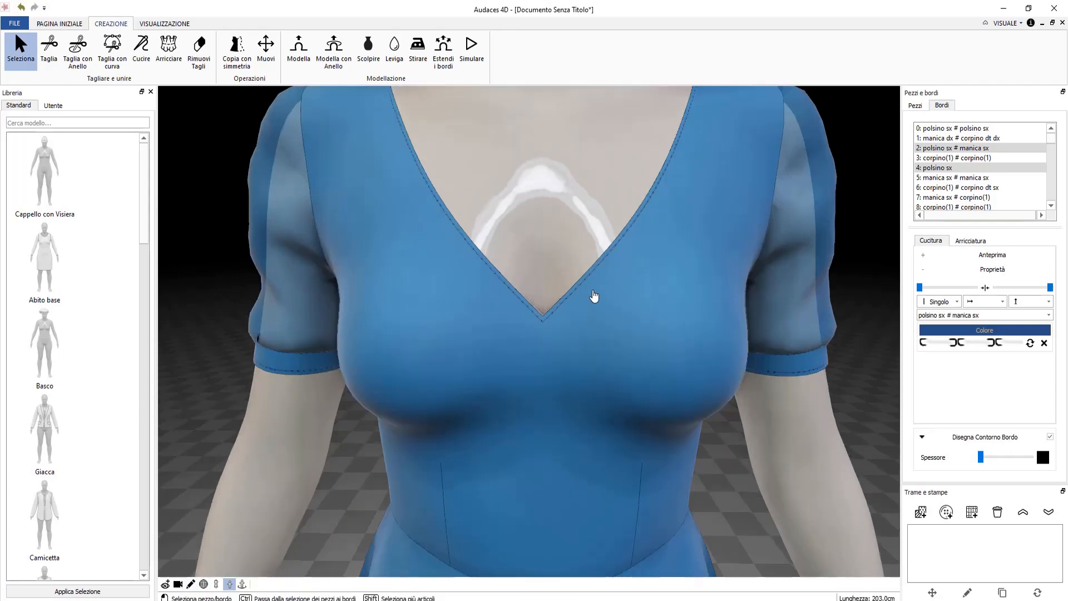
{"action": "scroll", "coordinate": [577, 300], "scroll_direction": "up", "scroll_amount": 2}
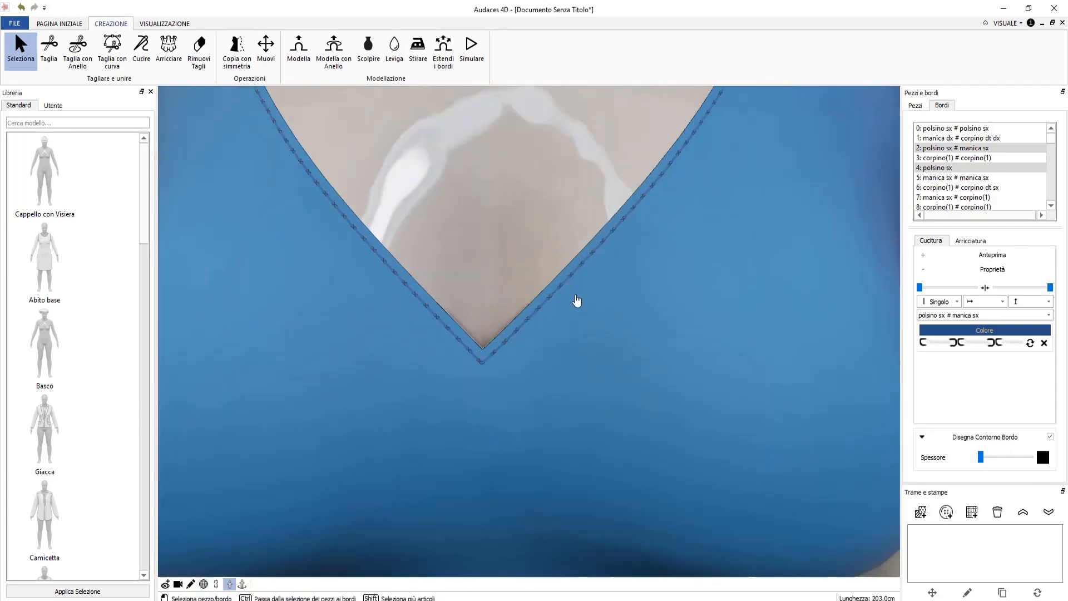
{"action": "scroll", "coordinate": [577, 300], "scroll_direction": "down", "scroll_amount": 8}
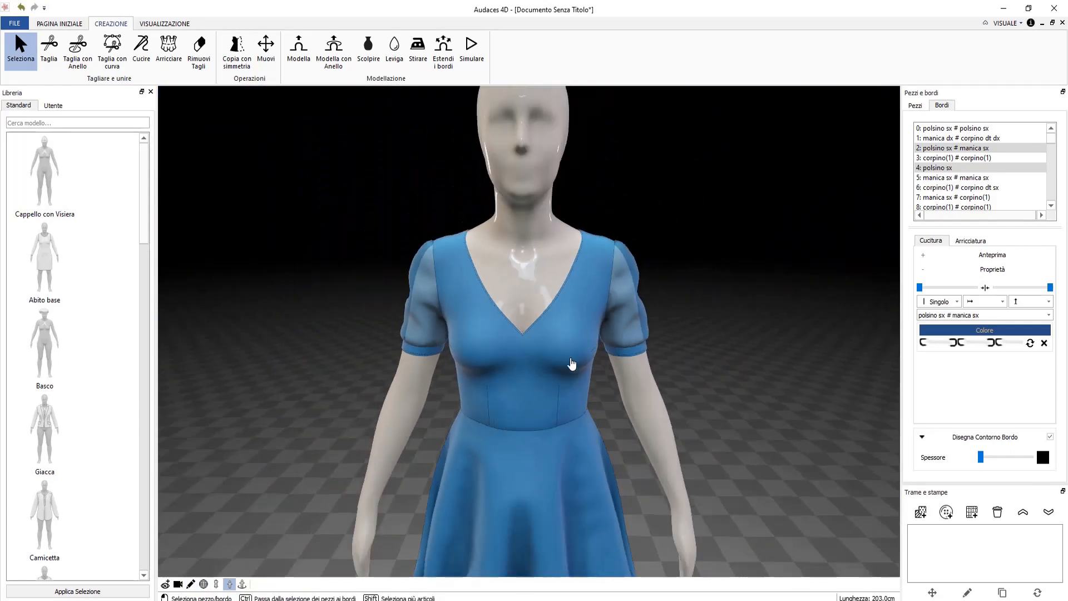
{"action": "scroll", "coordinate": [572, 363], "scroll_direction": "down", "scroll_amount": 6}
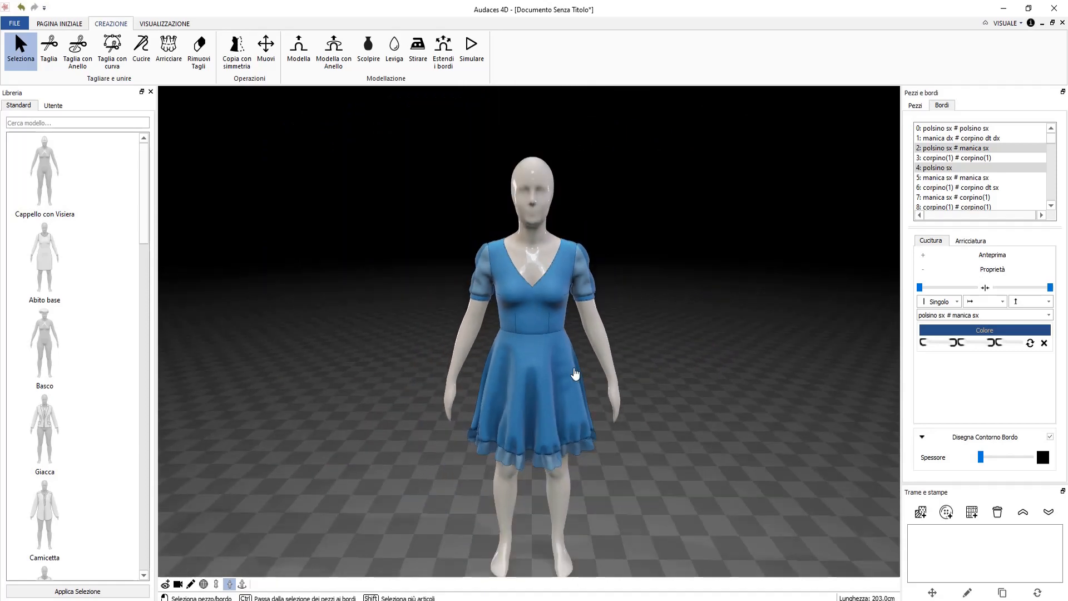
{"action": "middle_click_drag", "start_coordinate": [575, 374], "coordinate": [591, 314]}
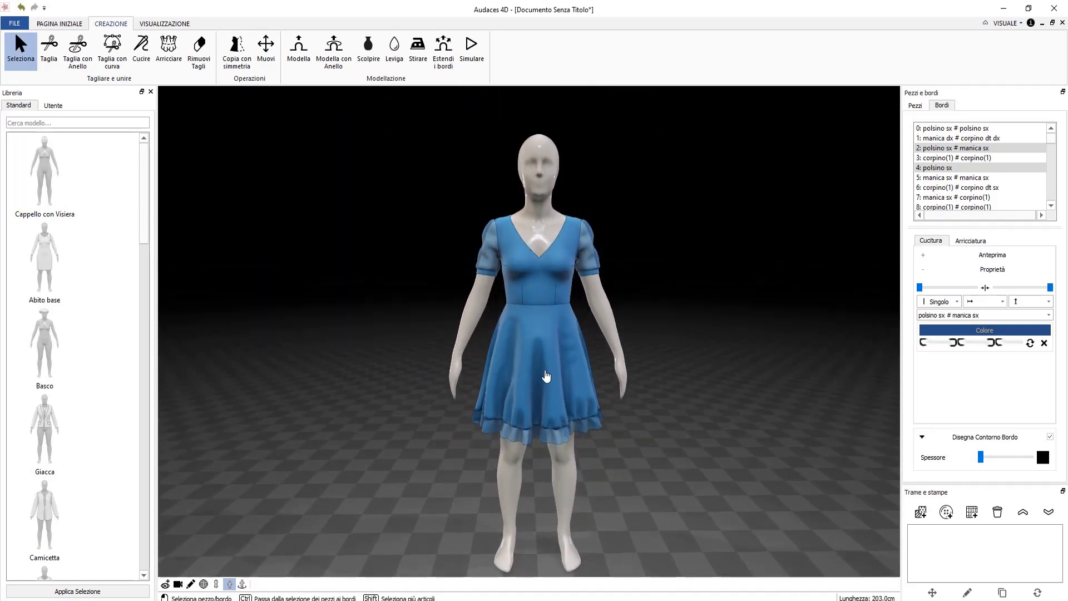
{"action": "middle_click_drag", "start_coordinate": [545, 376], "coordinate": [548, 317]}
{"action": "scroll", "coordinate": [544, 284], "scroll_direction": "up", "scroll_amount": 3}
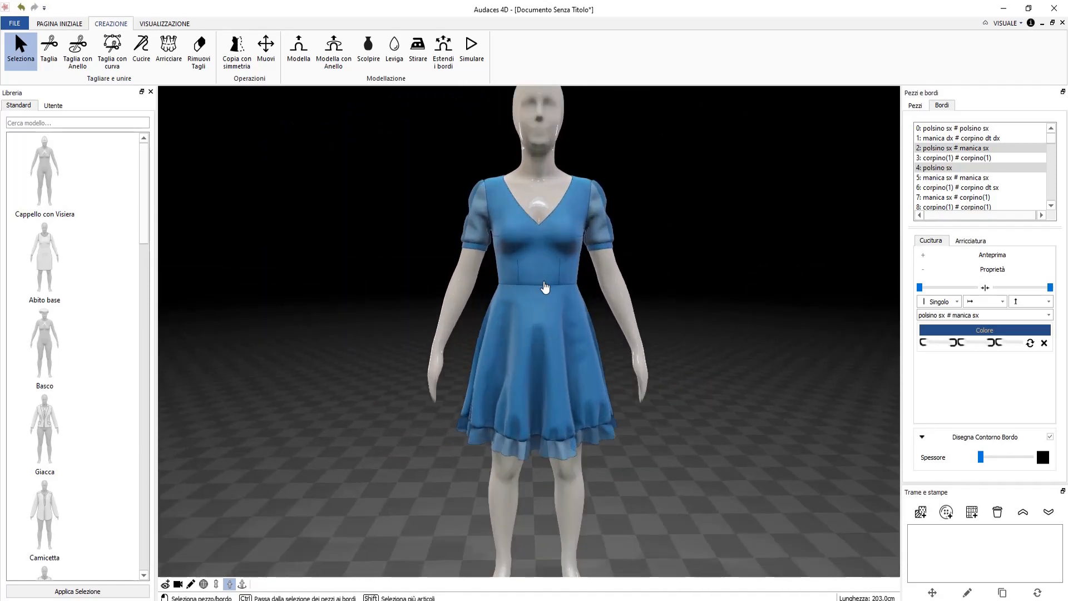
{"action": "scroll", "coordinate": [517, 371], "scroll_direction": "down", "scroll_amount": 2}
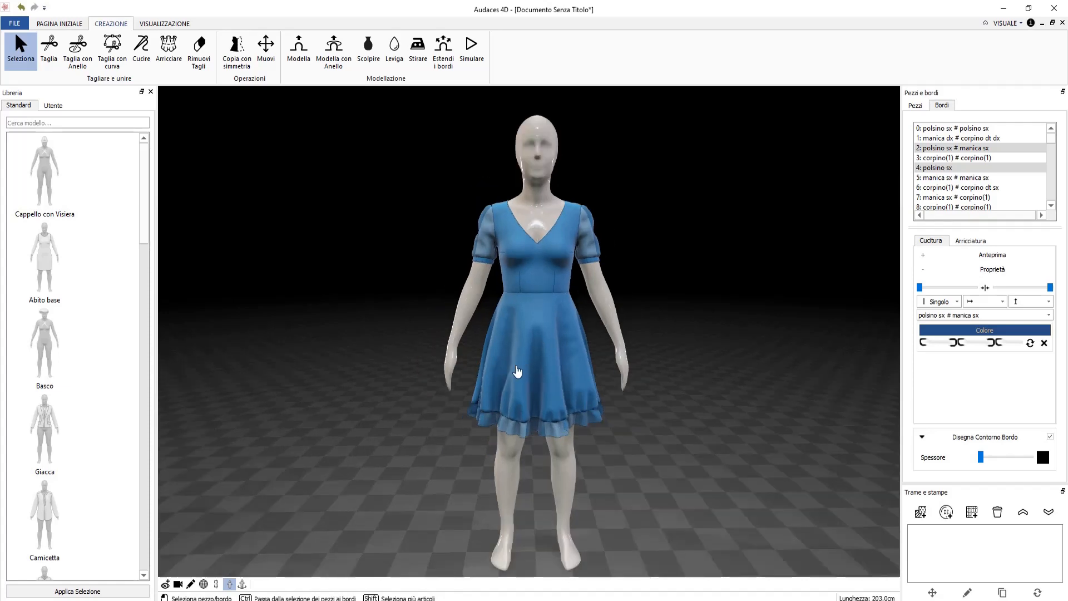
{"action": "left_click", "coordinate": [242, 584]}
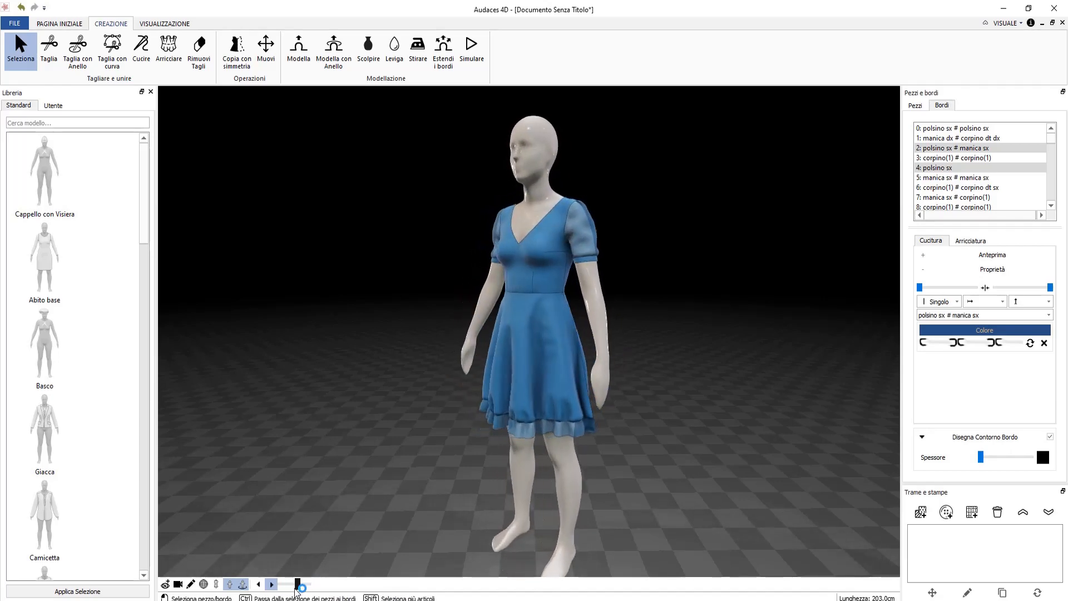
{"action": "left_click", "coordinate": [242, 584]}
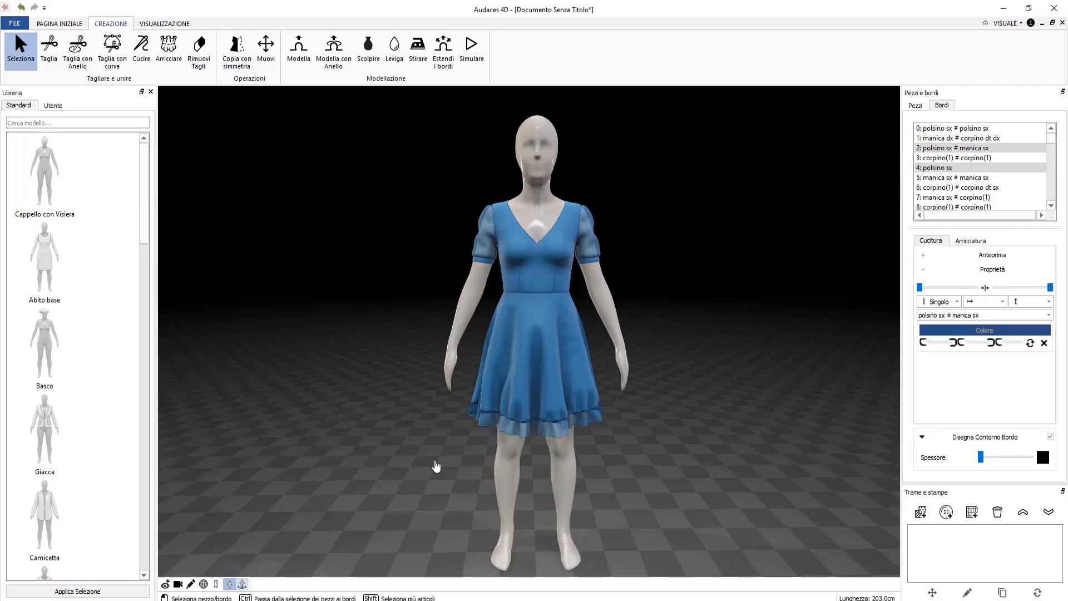
{"action": "scroll", "coordinate": [551, 261], "scroll_direction": "up", "scroll_amount": 3}
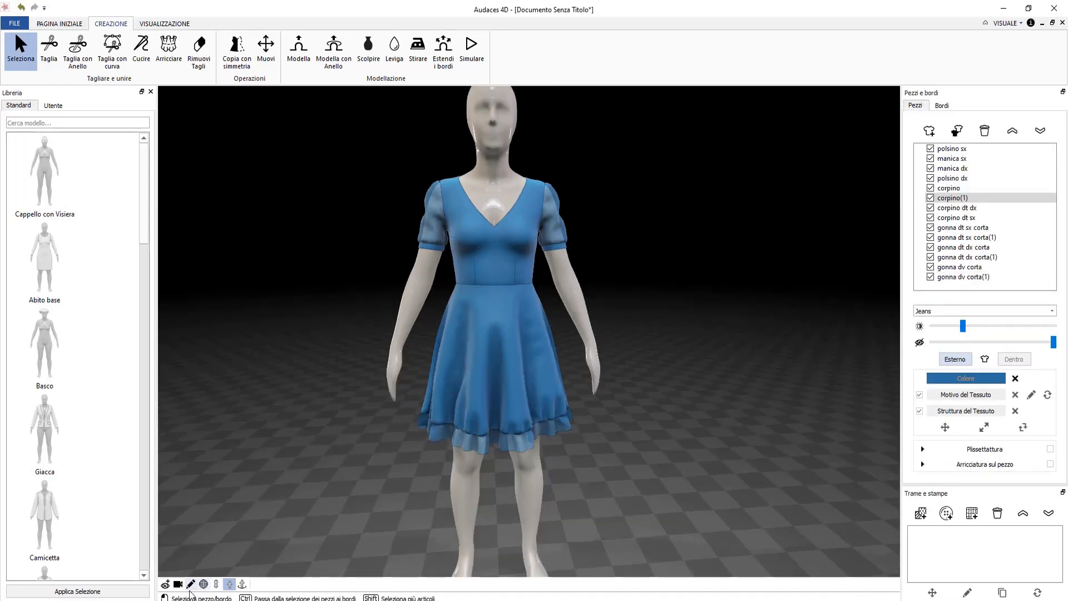
From pencil edit mode, export the dress's pattern pieces (Esporta > Modelli) as 'corpino' on the Desktop.
{"action": "left_click", "coordinate": [190, 588]}
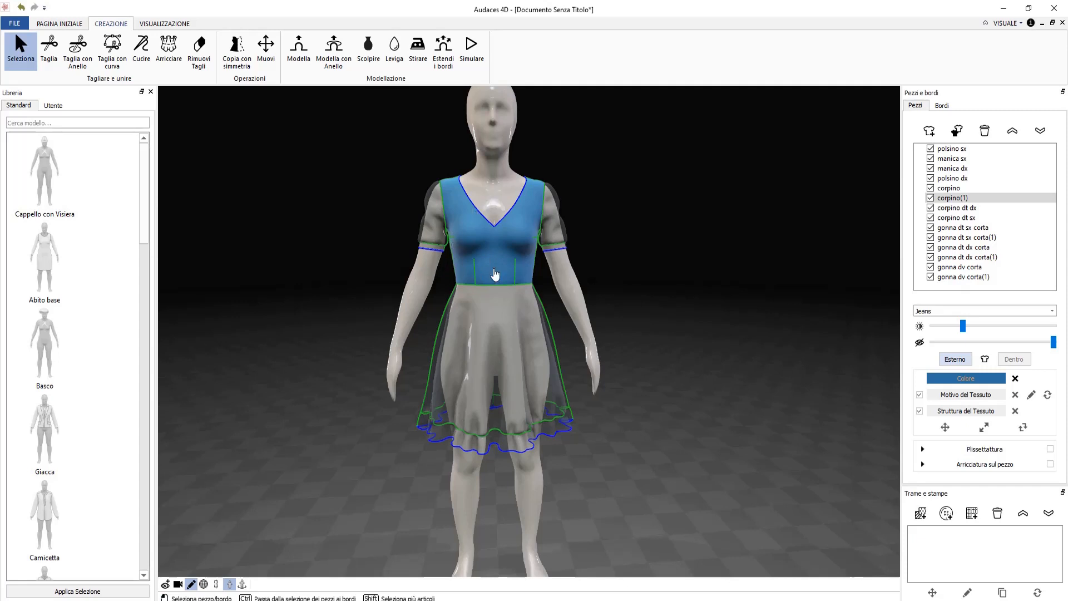
{"action": "left_click", "coordinate": [14, 24]}
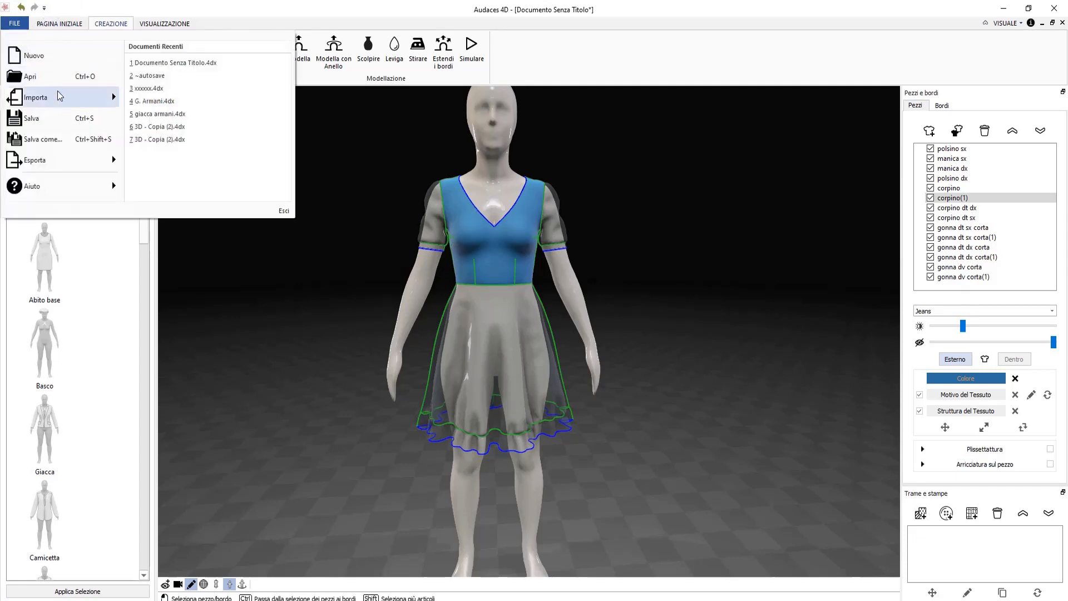
{"action": "mouse_move", "coordinate": [82, 162]}
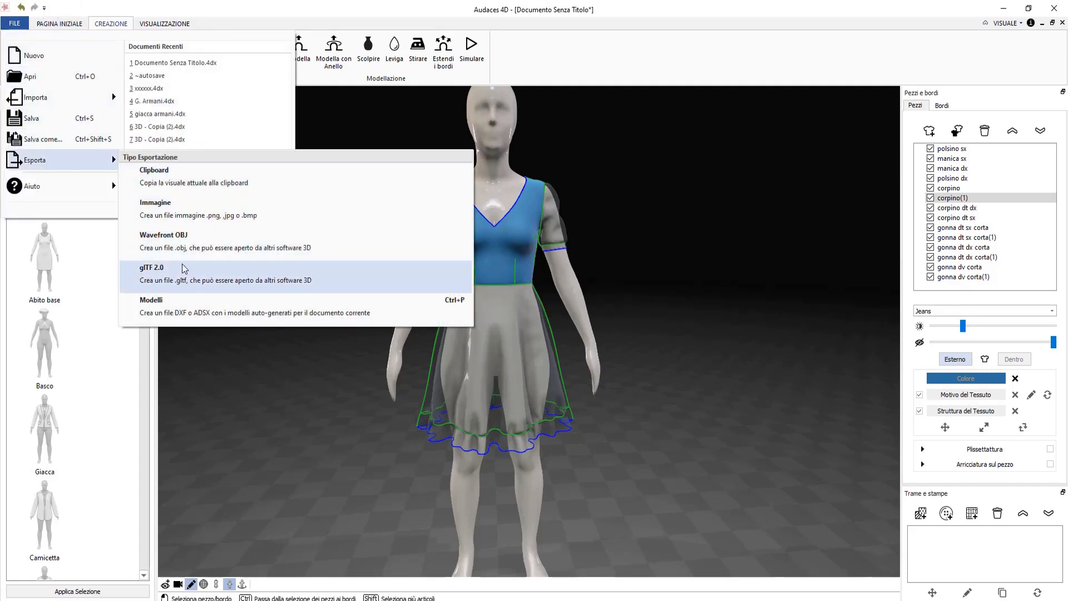
{"action": "left_click", "coordinate": [184, 309]}
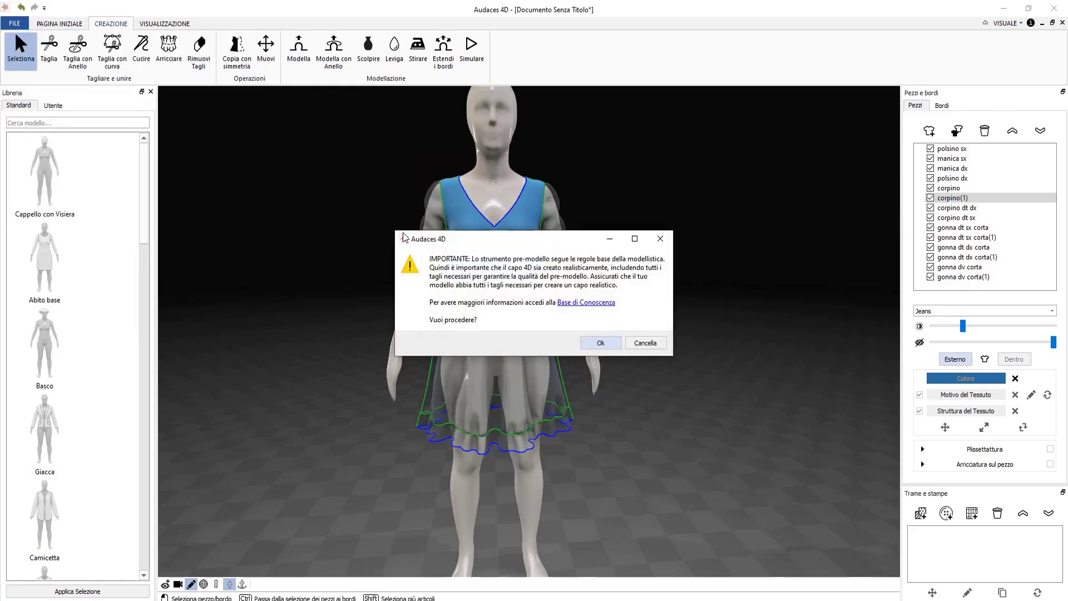
{"action": "left_click", "coordinate": [600, 343]}
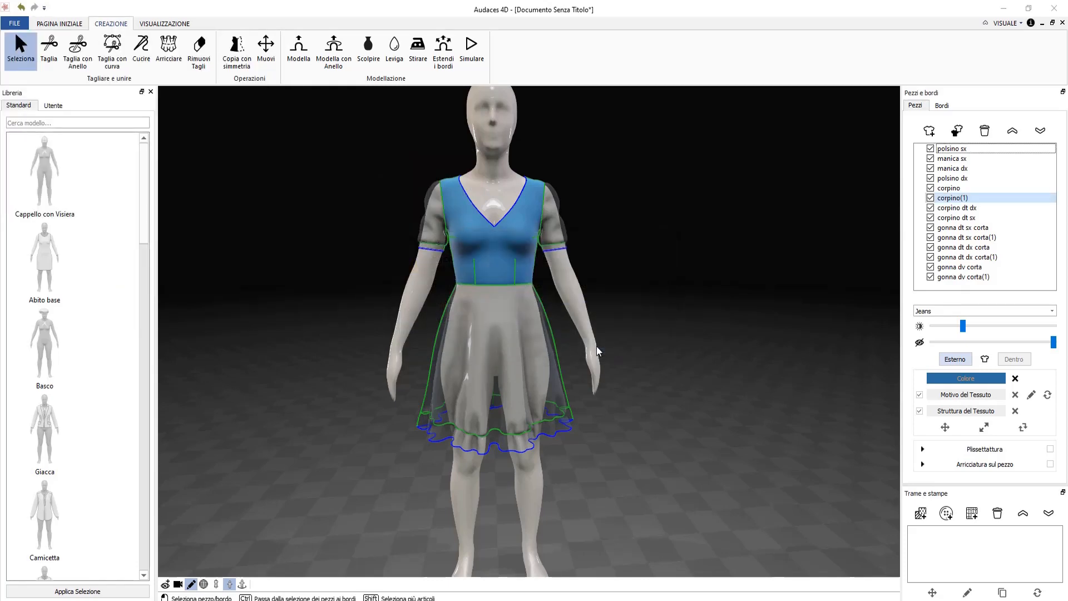
{"action": "left_click", "coordinate": [782, 561]}
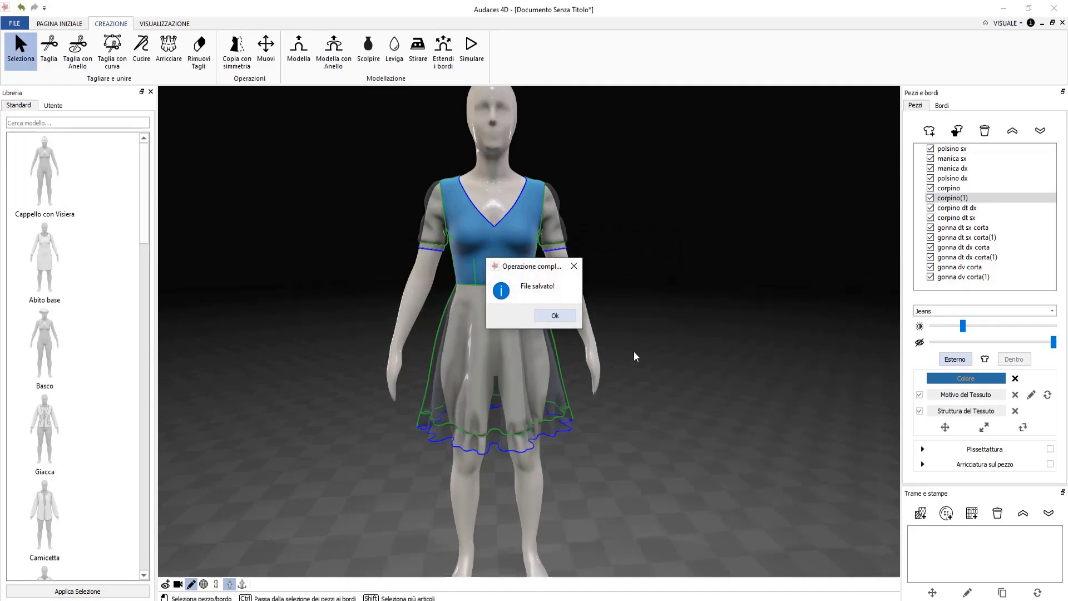
{"action": "left_click", "coordinate": [555, 316]}
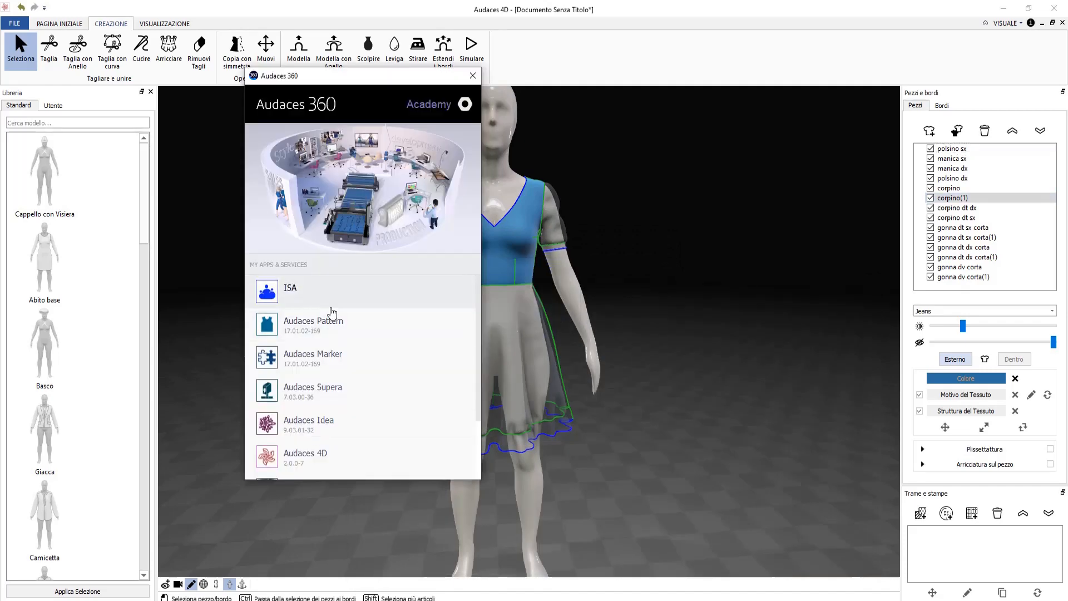
Launch Audaces Pattern and open corpino.adsx from the Desktop to display the corpino(1) bodice piece.
{"action": "left_click", "coordinate": [365, 333]}
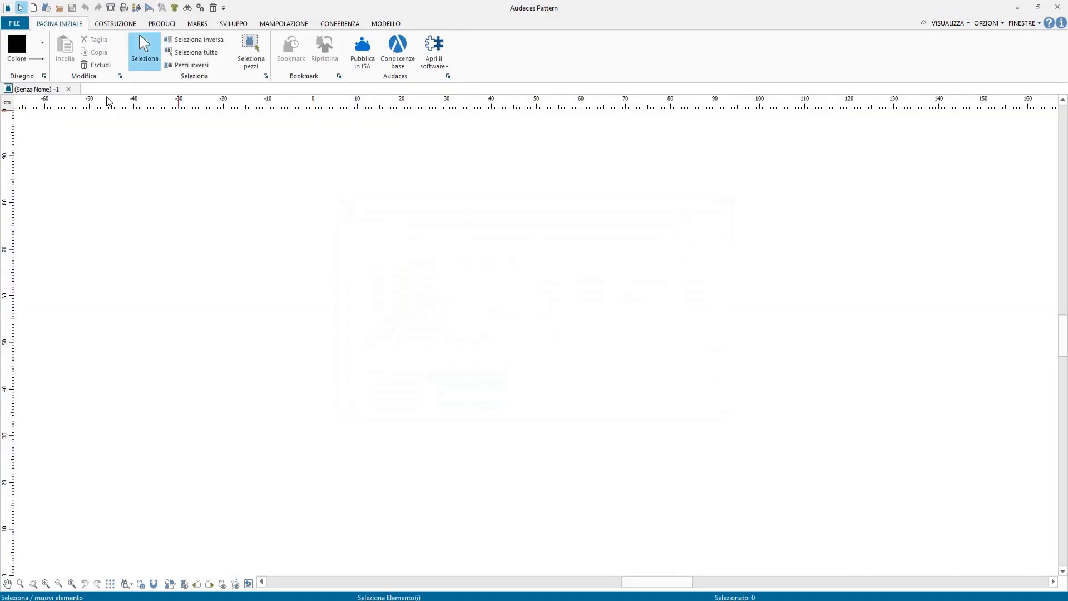
{"action": "left_click", "coordinate": [14, 24]}
{"action": "left_click", "coordinate": [84, 72]}
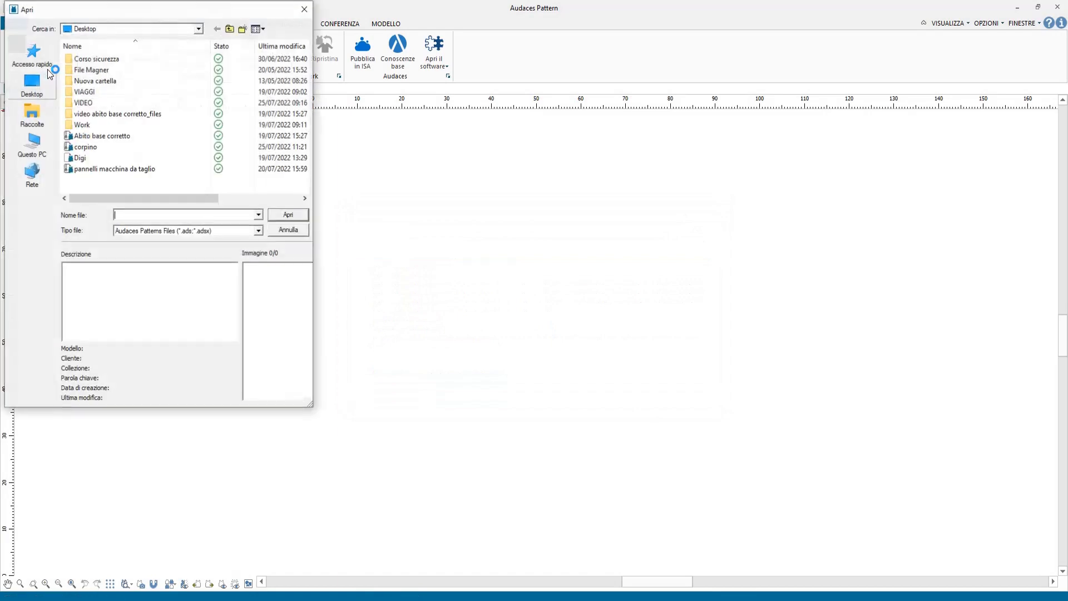
{"action": "left_click", "coordinate": [97, 147]}
{"action": "left_click", "coordinate": [288, 215]}
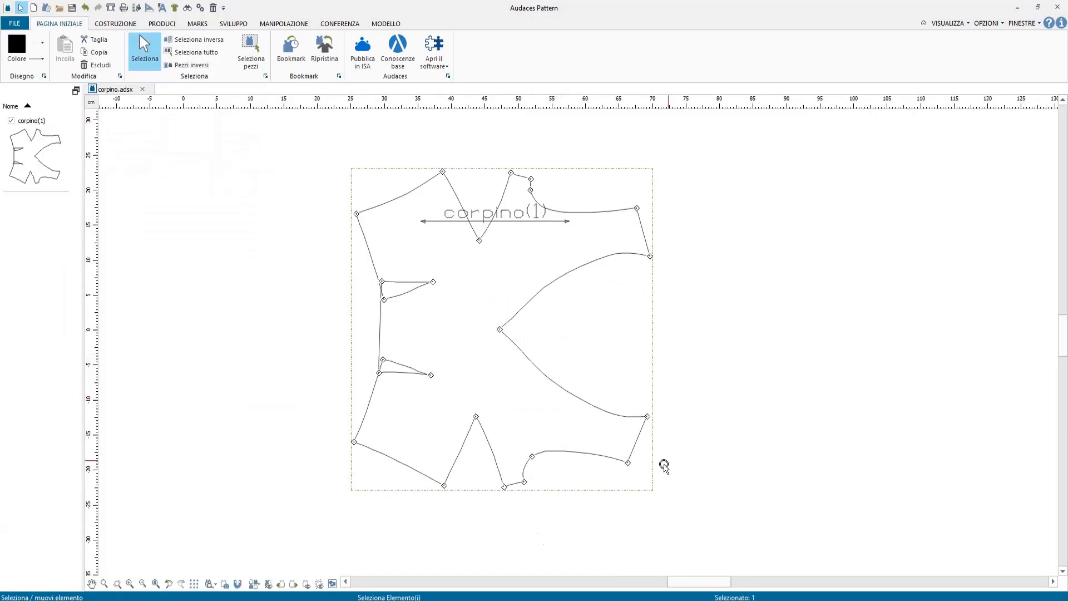